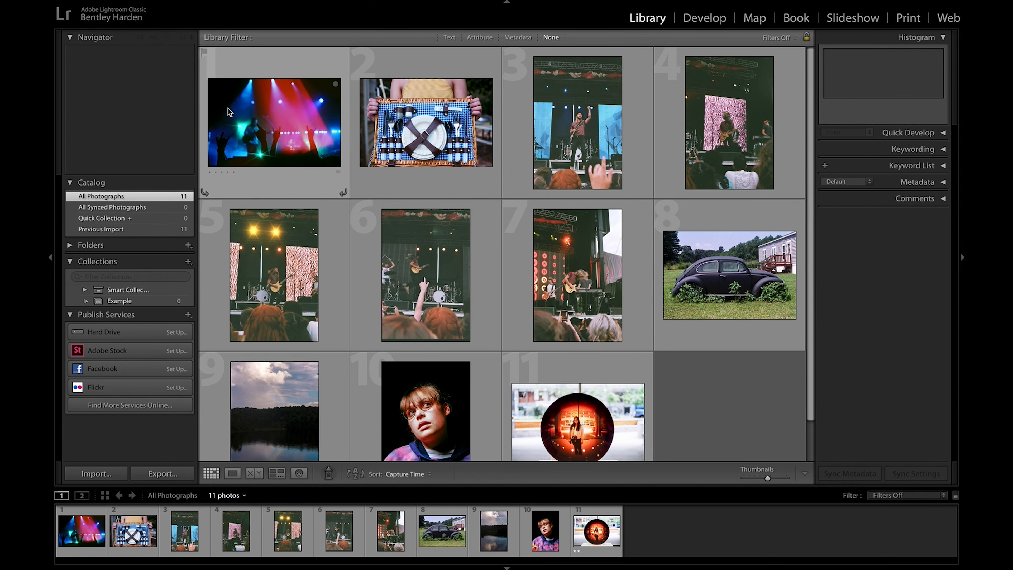
# Step: View the first concert photo at Fit, Fill, 1:1 and 1:2 zoom, inspect another area at 1:1, and return to the grid
pyautogui.click(256, 106)
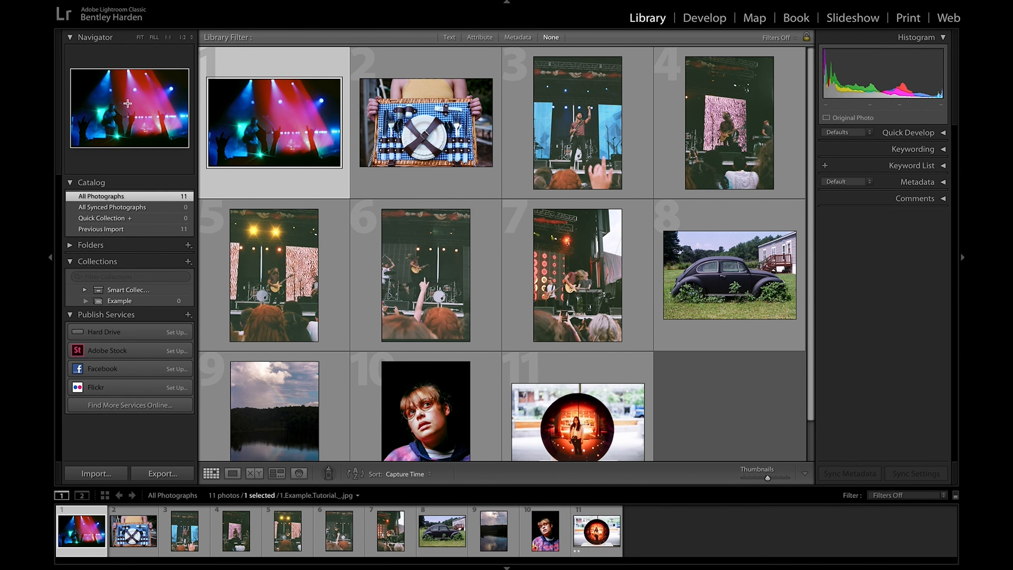
pyautogui.click(140, 37)
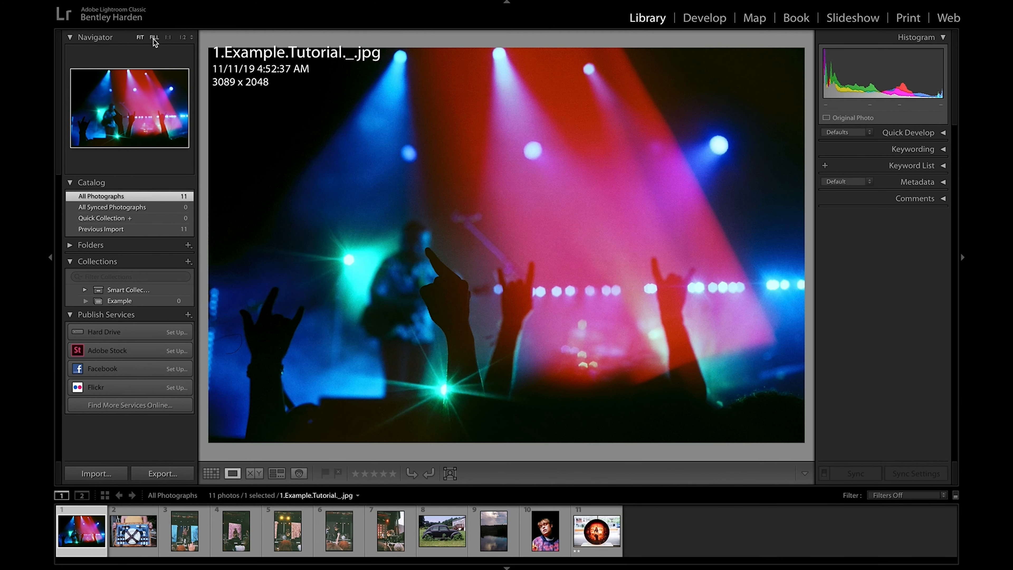
pyautogui.click(153, 40)
pyautogui.click(169, 37)
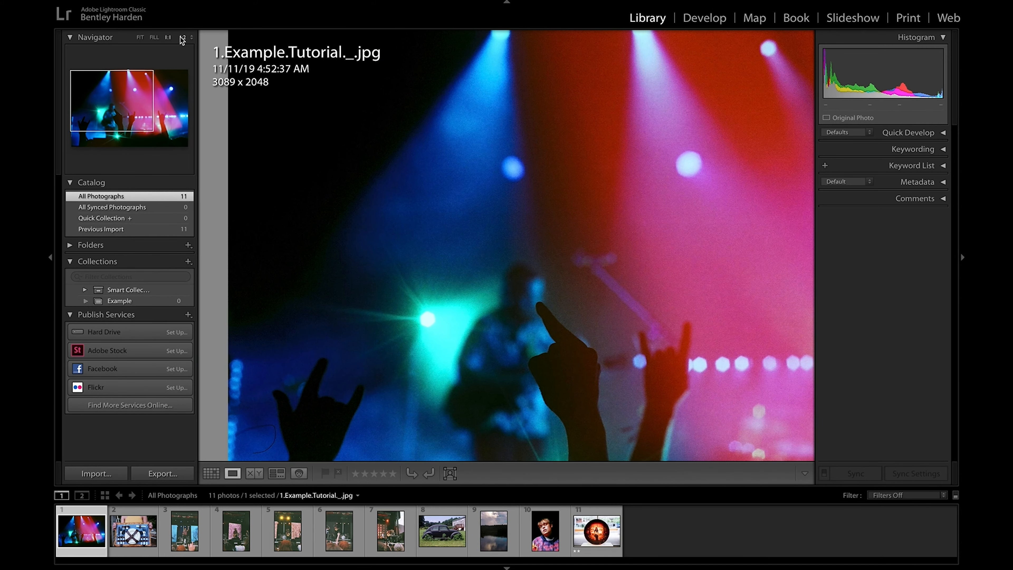
pyautogui.click(182, 38)
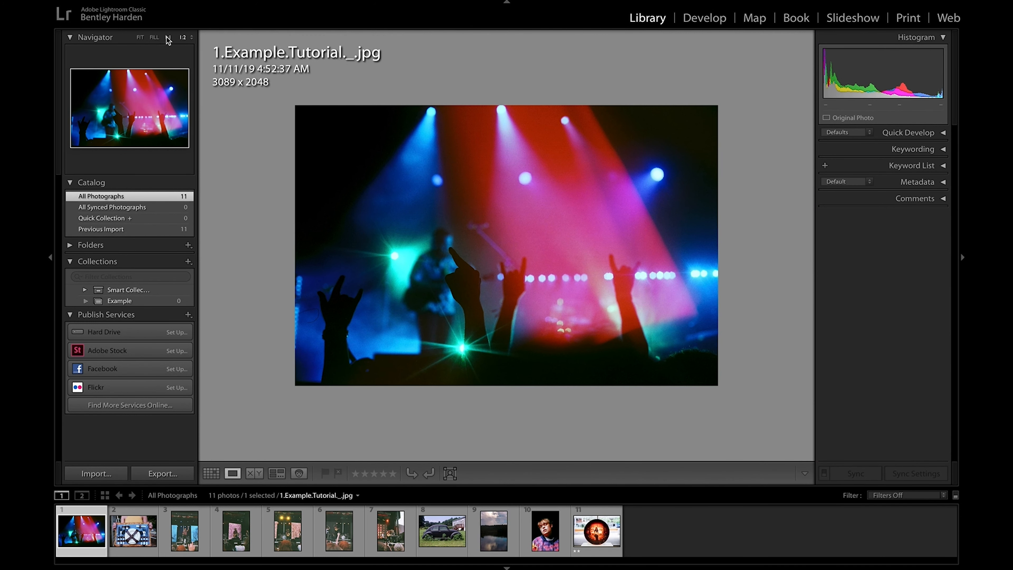
pyautogui.click(166, 39)
pyautogui.moveTo(120, 86); pyautogui.dragTo(128, 105)
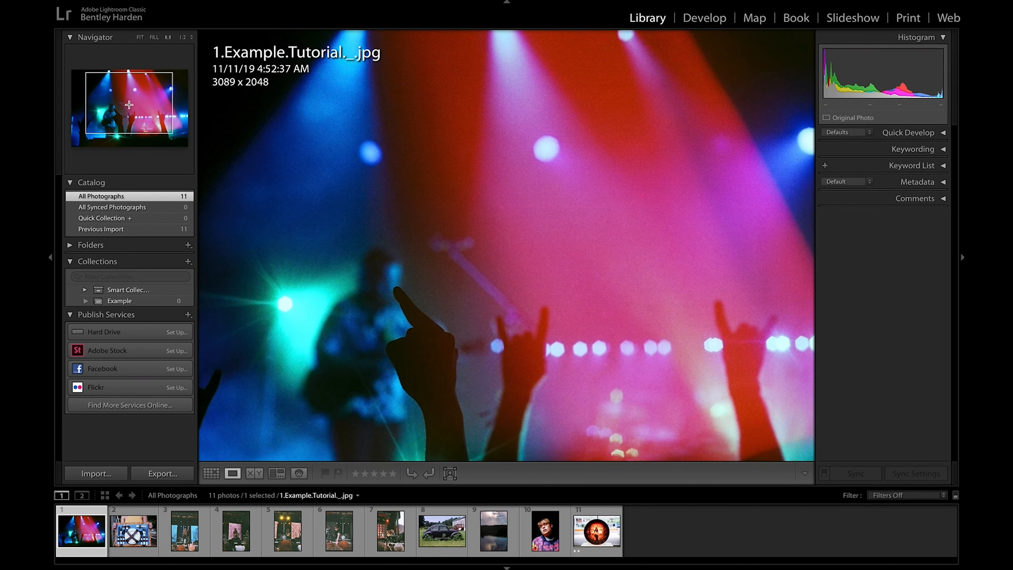
pyautogui.click(140, 37)
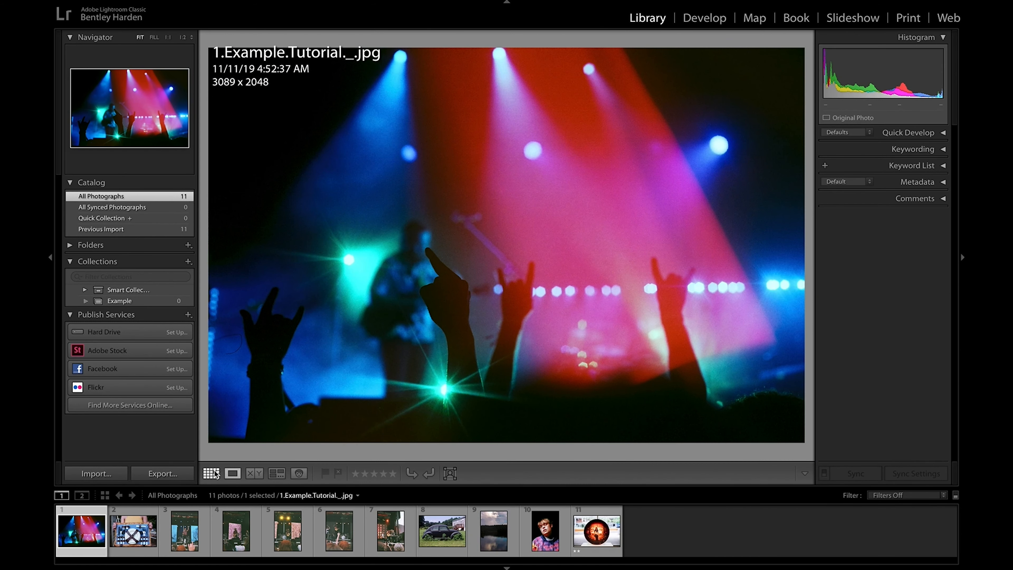
pyautogui.click(213, 473)
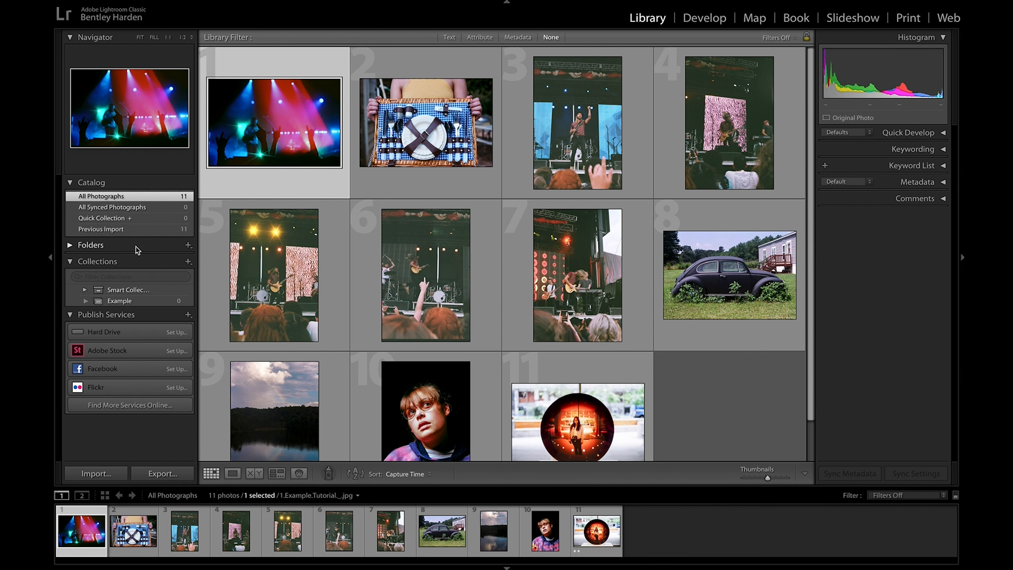
# Step: Expand the Folders list, look through the Desktop subfolders, and collapse it again
pyautogui.click(70, 246)
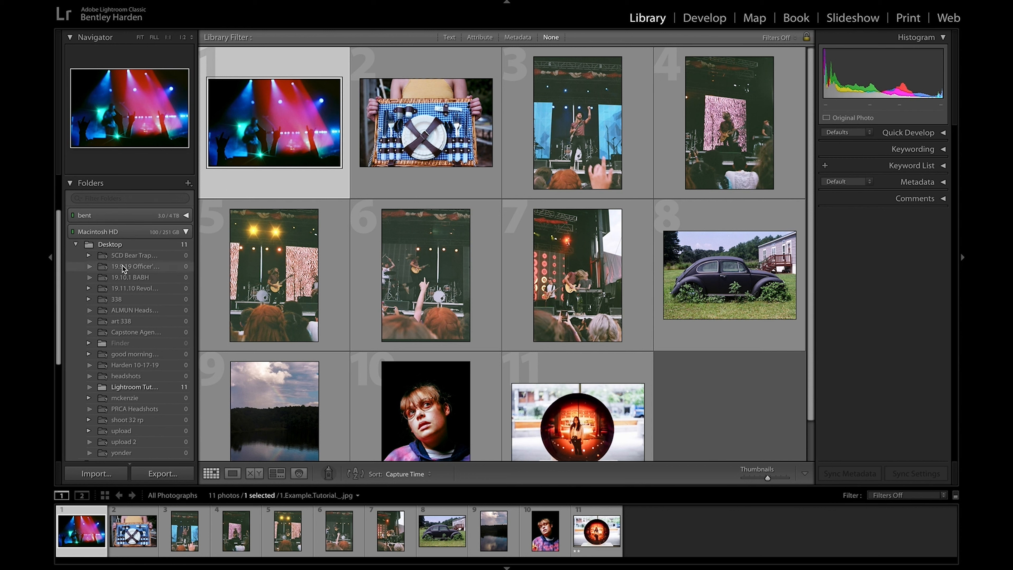
pyautogui.scroll(-3, 124, 268)
pyautogui.scroll(2, 124, 268)
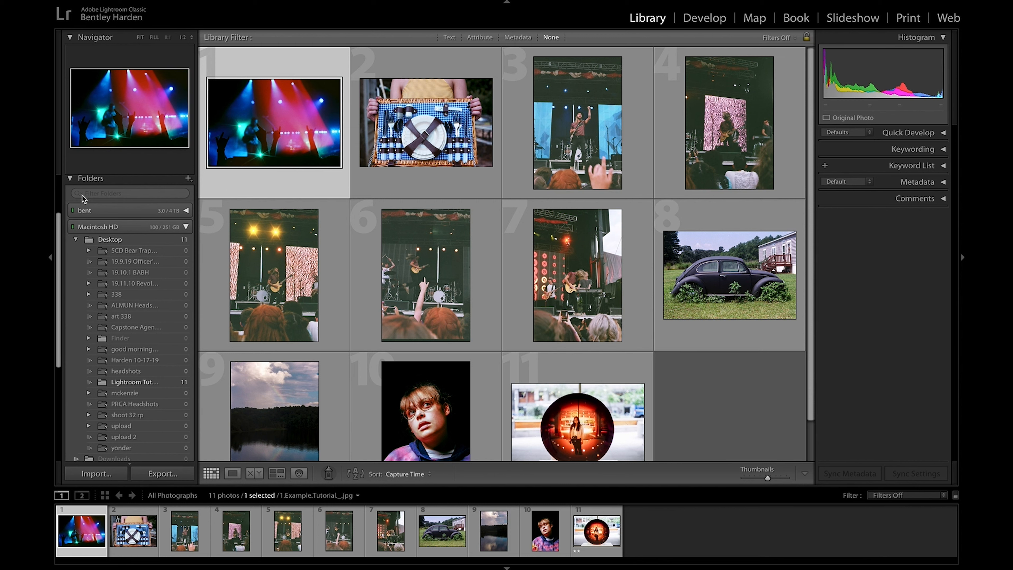
pyautogui.click(73, 181)
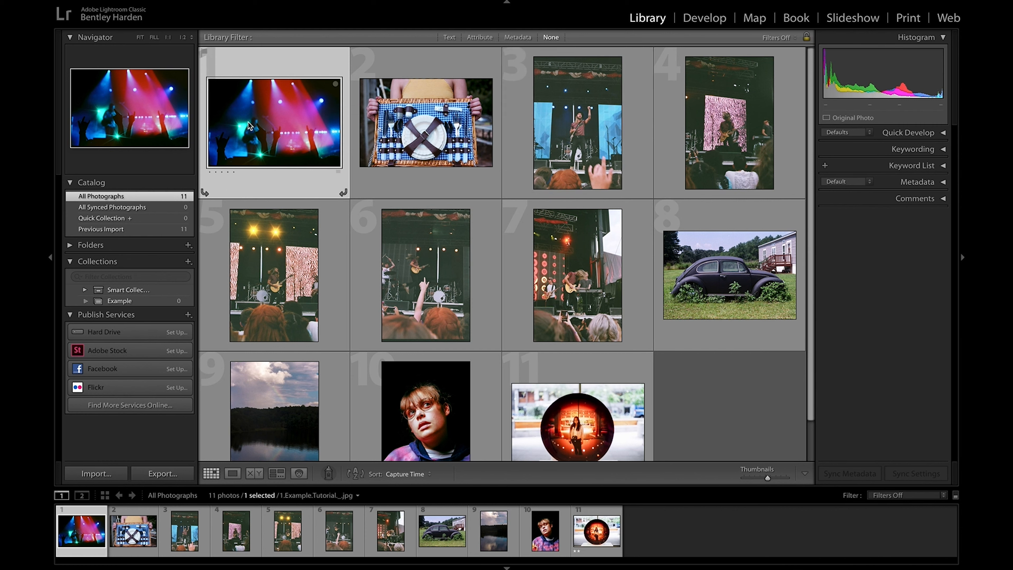
# Step: Switch between the first concert photo and the picnic basket photo to compare their histograms
pyautogui.click(460, 119)
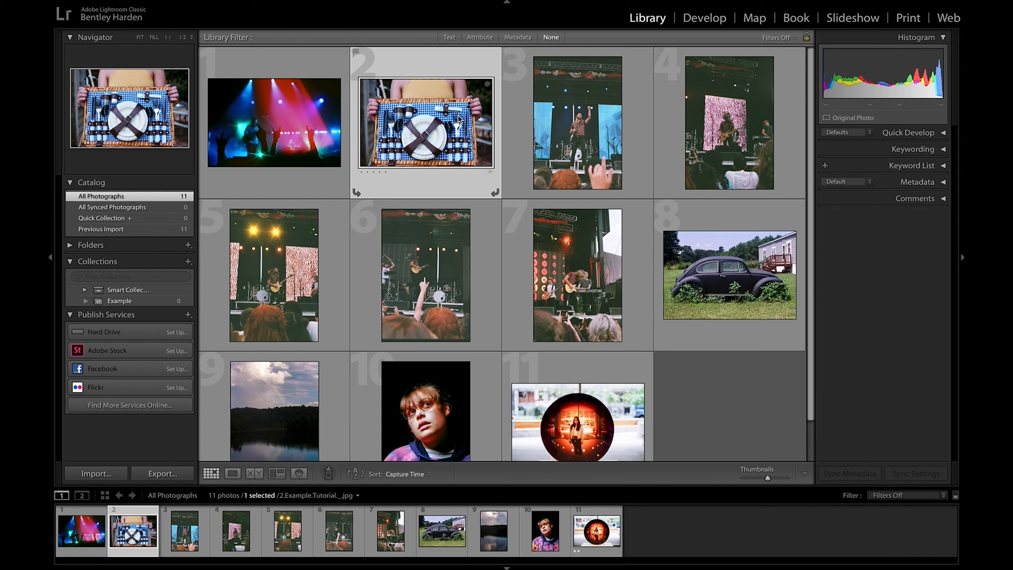
pyautogui.click(300, 125)
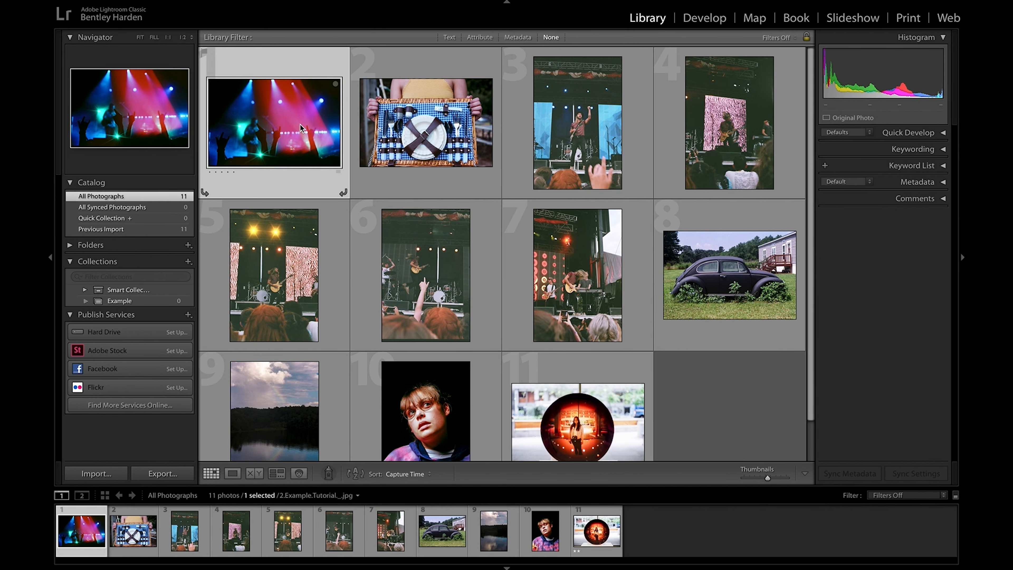
pyautogui.click(431, 119)
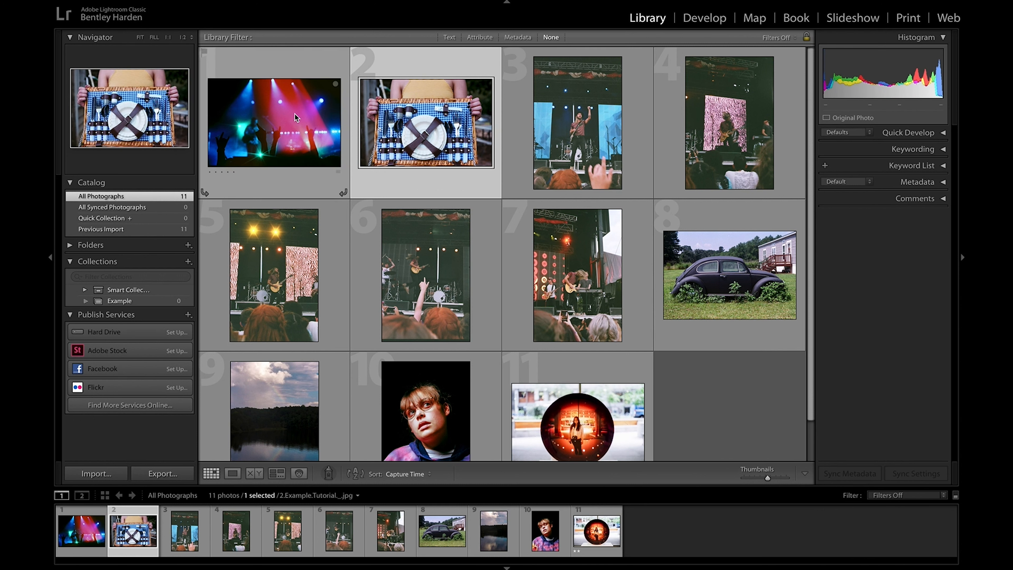
pyautogui.click(282, 115)
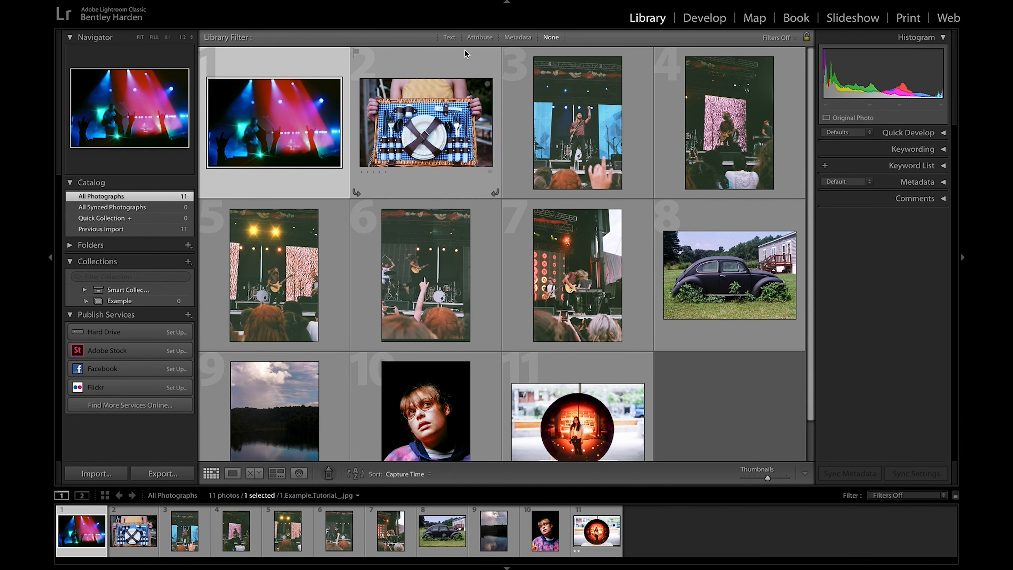
pyautogui.press('Right')
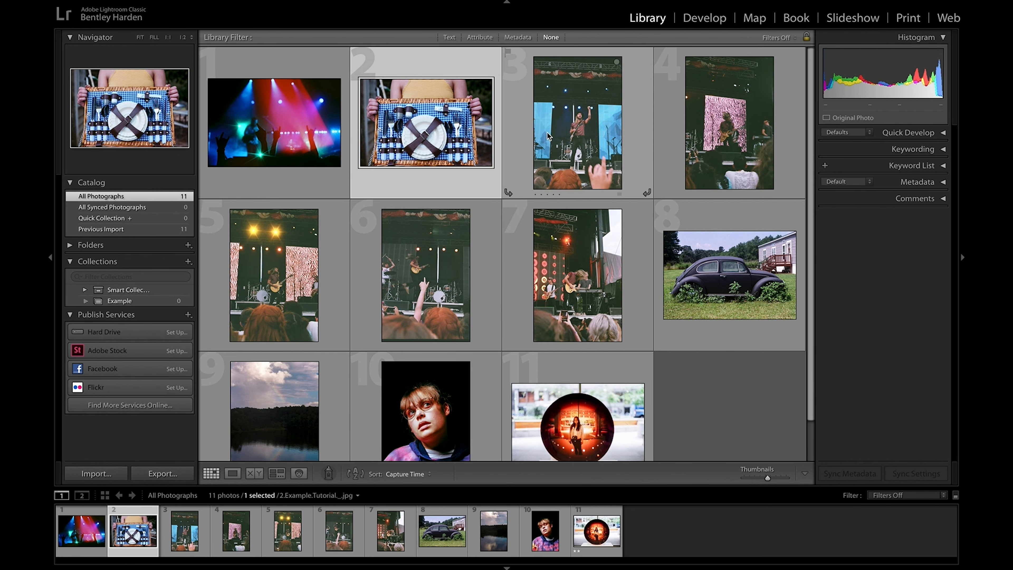
# Step: Apply the High Contrast & Detail color preset to concert photos 3 through 7 together, and enlarge the grid thumbnails
pyautogui.click(548, 135)
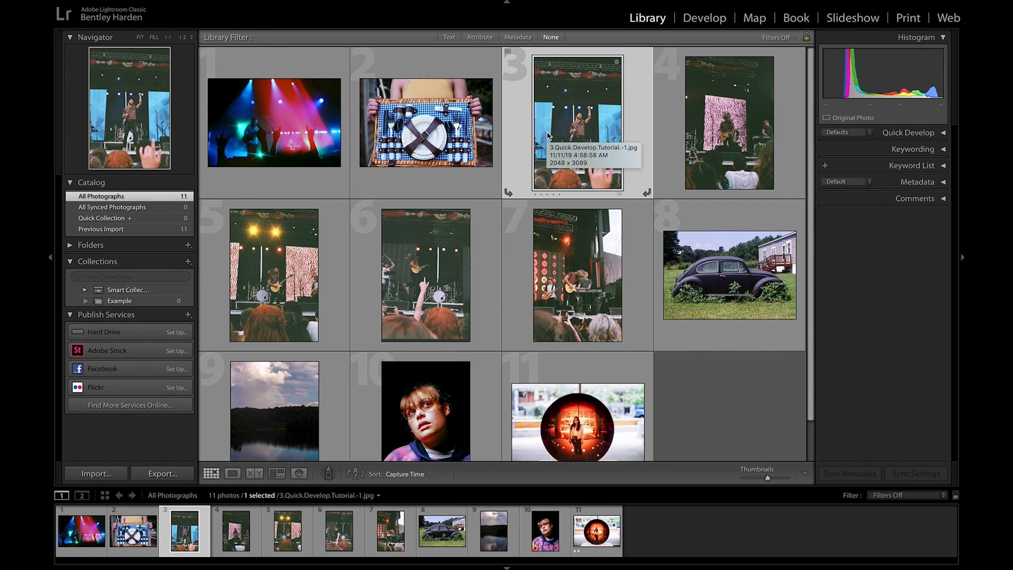
pyautogui.keyDown('shift'); pyautogui.click(605, 260); pyautogui.keyUp('shift')
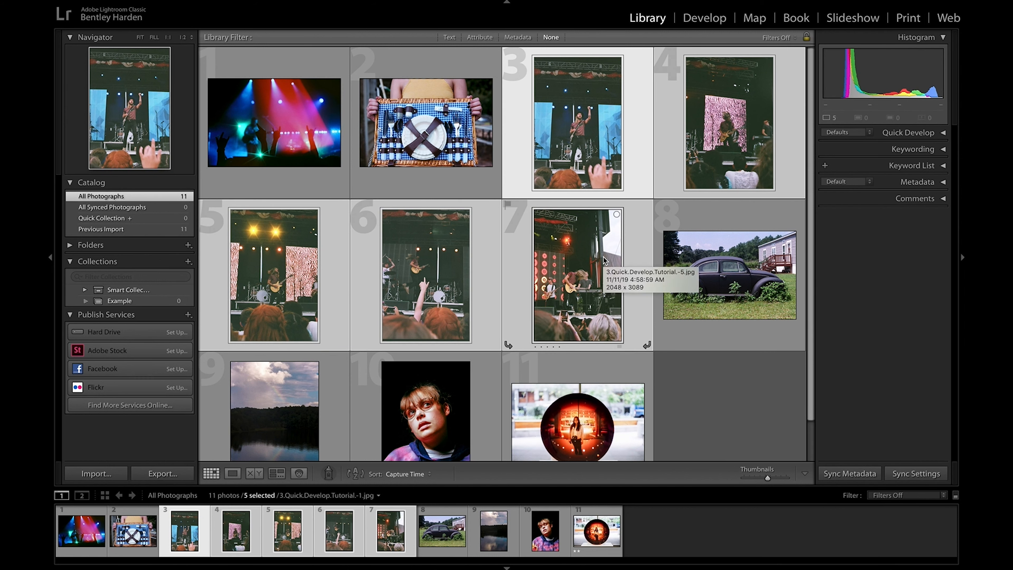
pyautogui.click(941, 136)
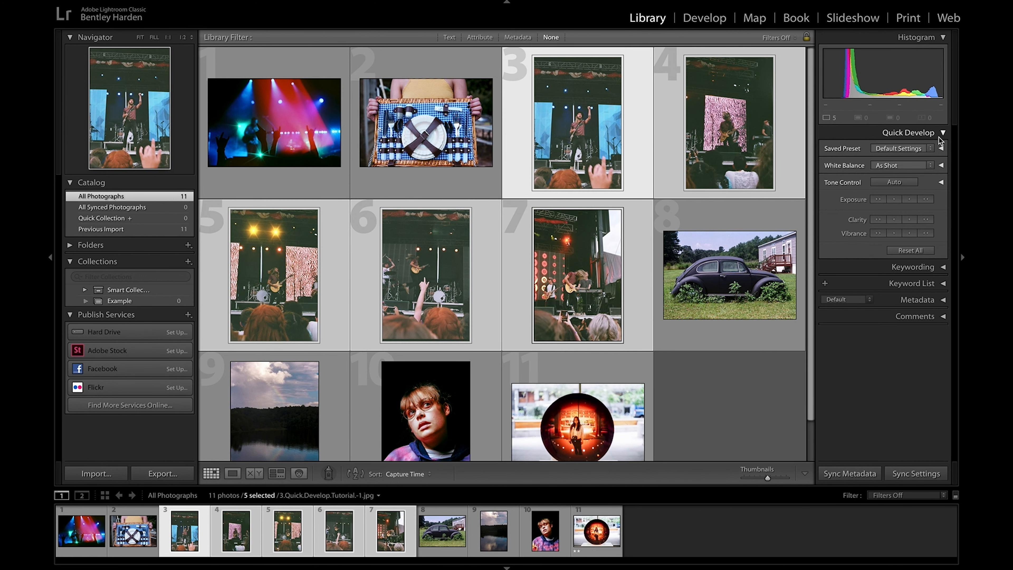
pyautogui.click(930, 148)
pyautogui.moveTo(925, 164)
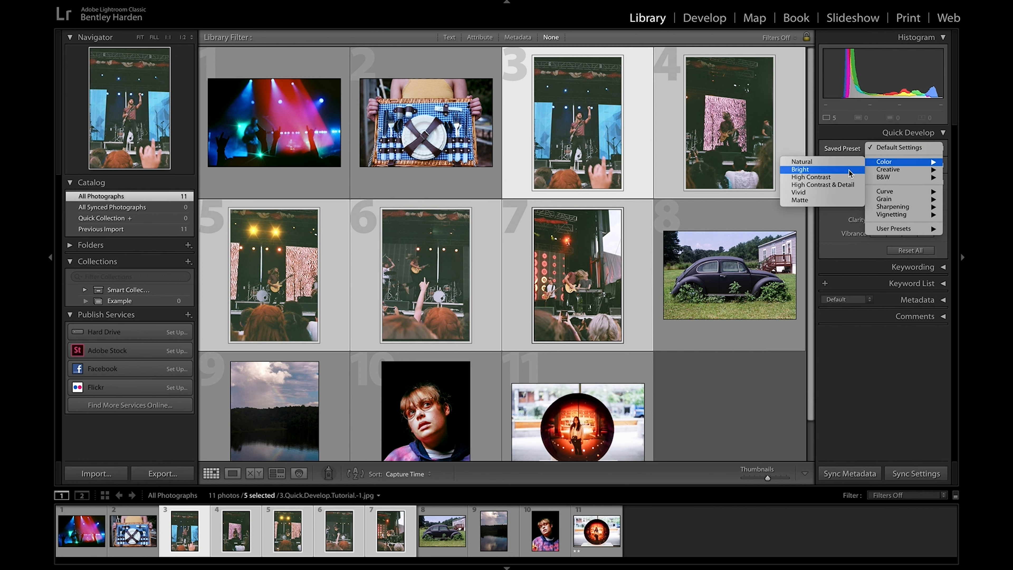
pyautogui.click(841, 184)
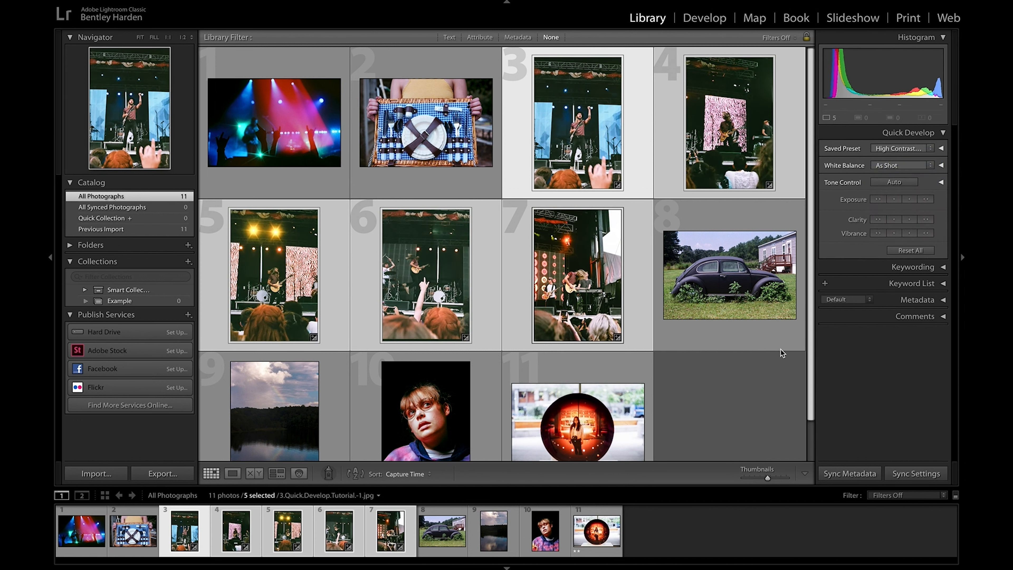
pyautogui.click(768, 477)
pyautogui.scroll(-3, 724, 323)
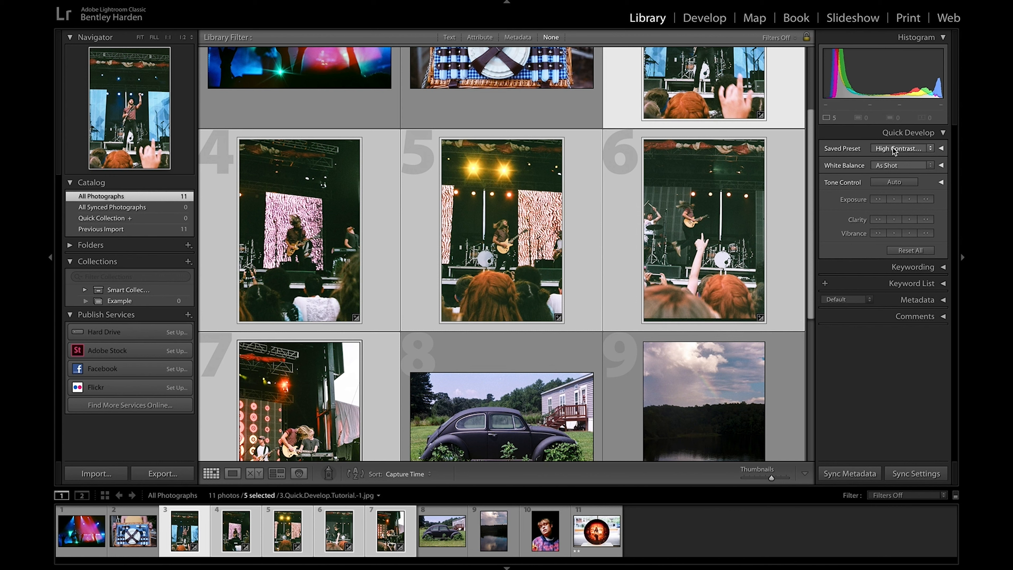
# Step: Try the creative presets Vintage Instant and Aged Photo on the five selected concert photos
pyautogui.click(930, 149)
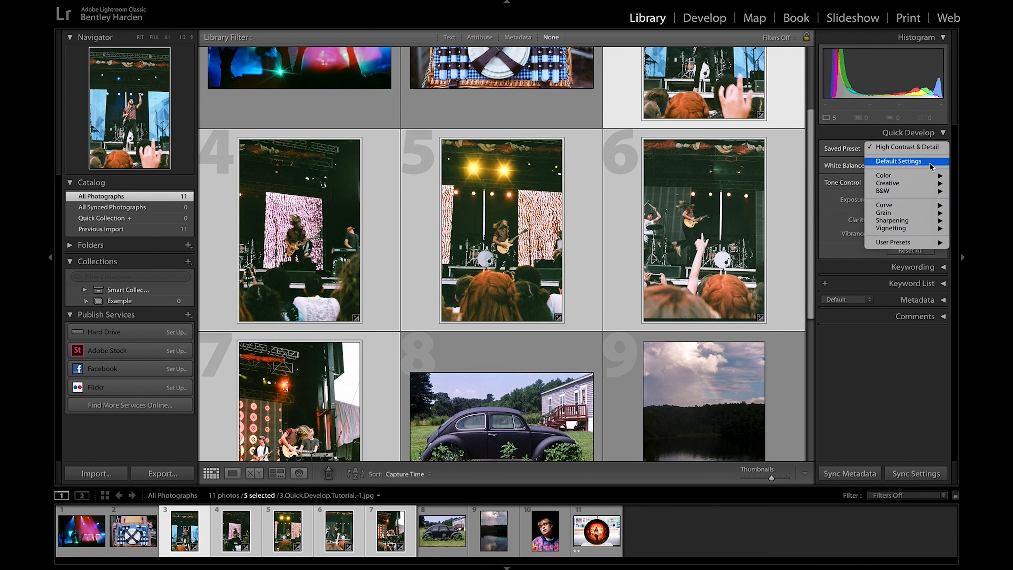
pyautogui.moveTo(891, 186)
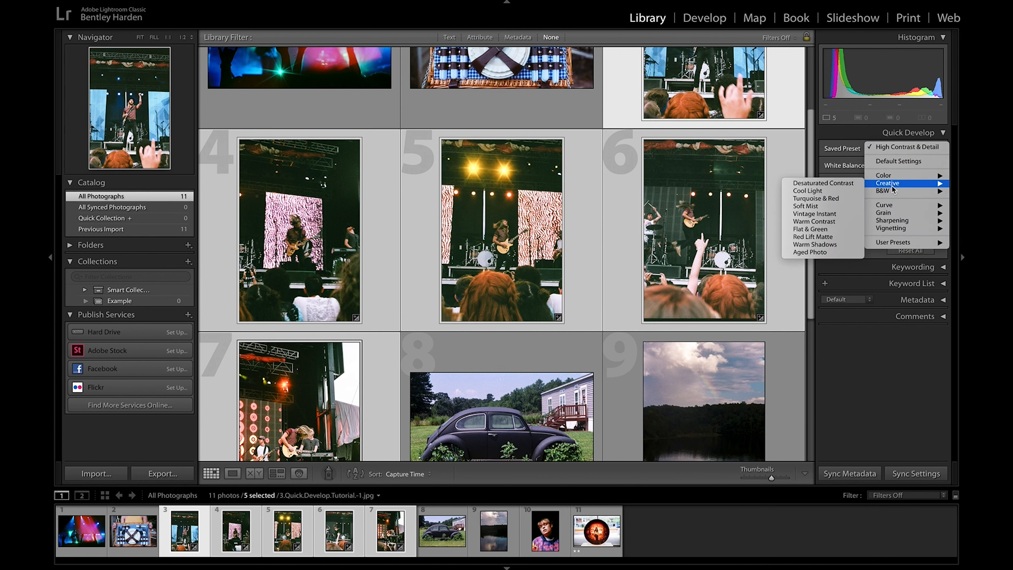
pyautogui.click(850, 214)
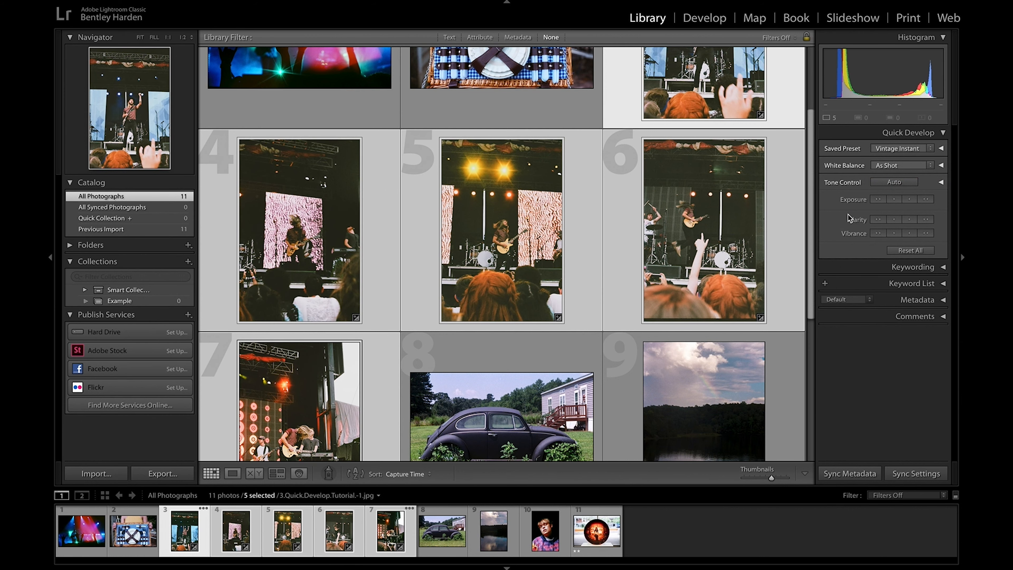
pyautogui.click(930, 150)
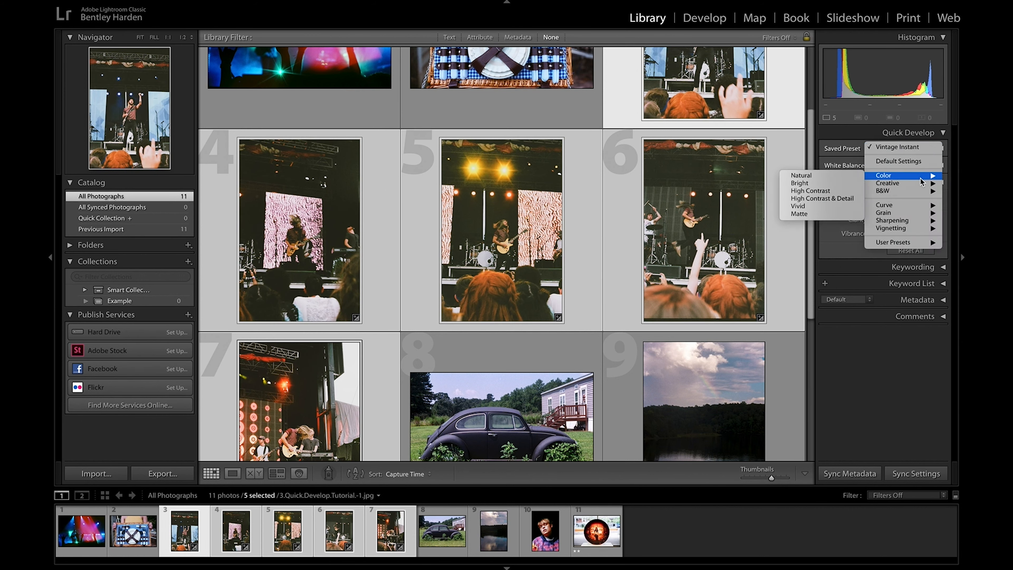
pyautogui.moveTo(889, 185)
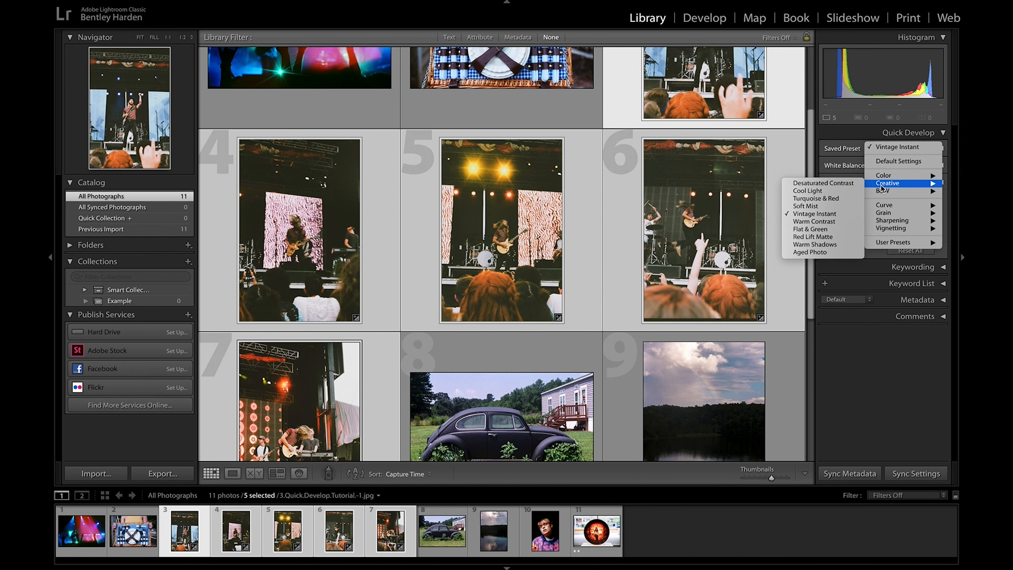
pyautogui.click(835, 253)
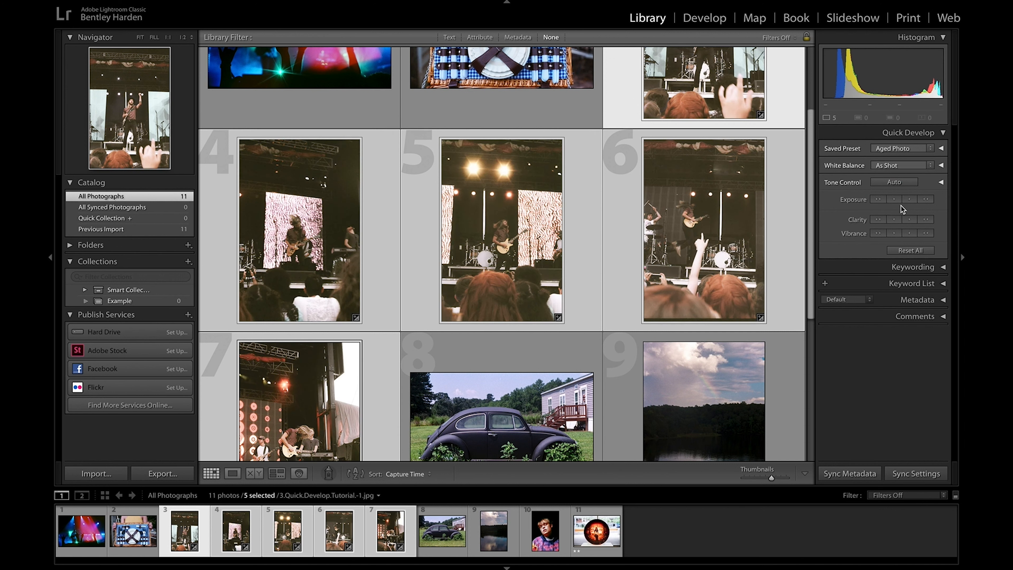
# Step: Switch the five selected concert photos back to the High Contrast & Detail color preset
pyautogui.click(930, 150)
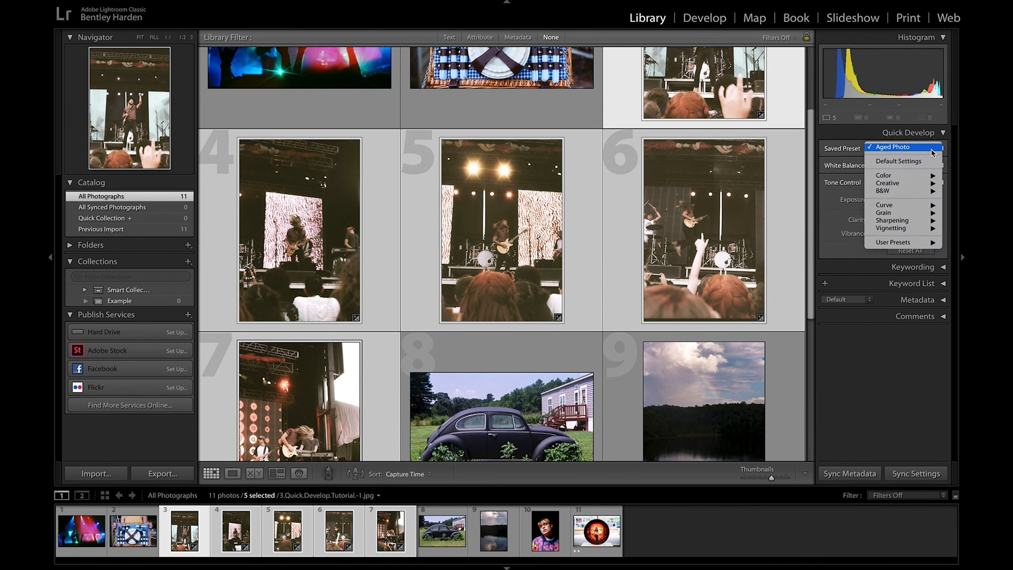
pyautogui.moveTo(923, 175)
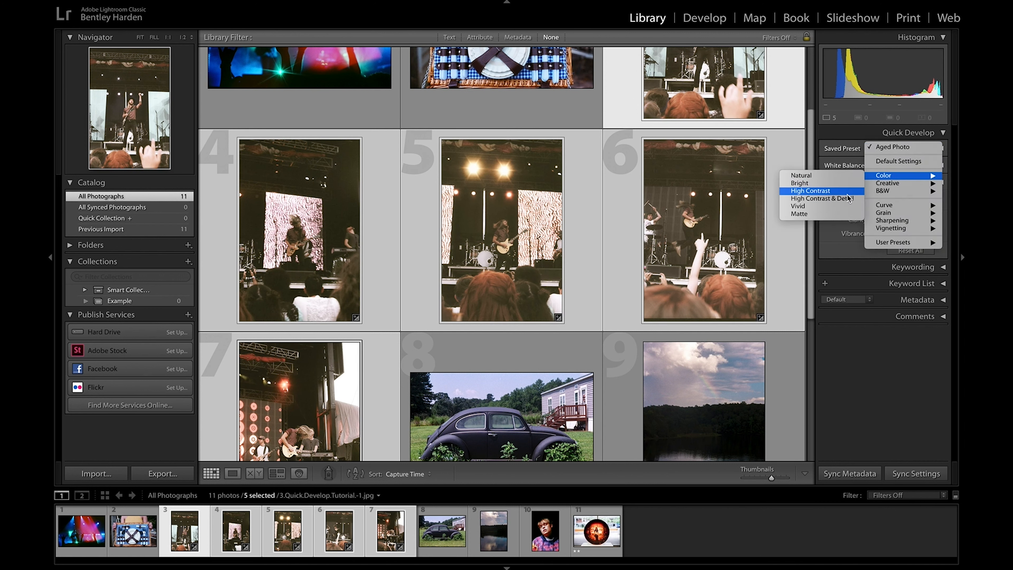
pyautogui.click(847, 198)
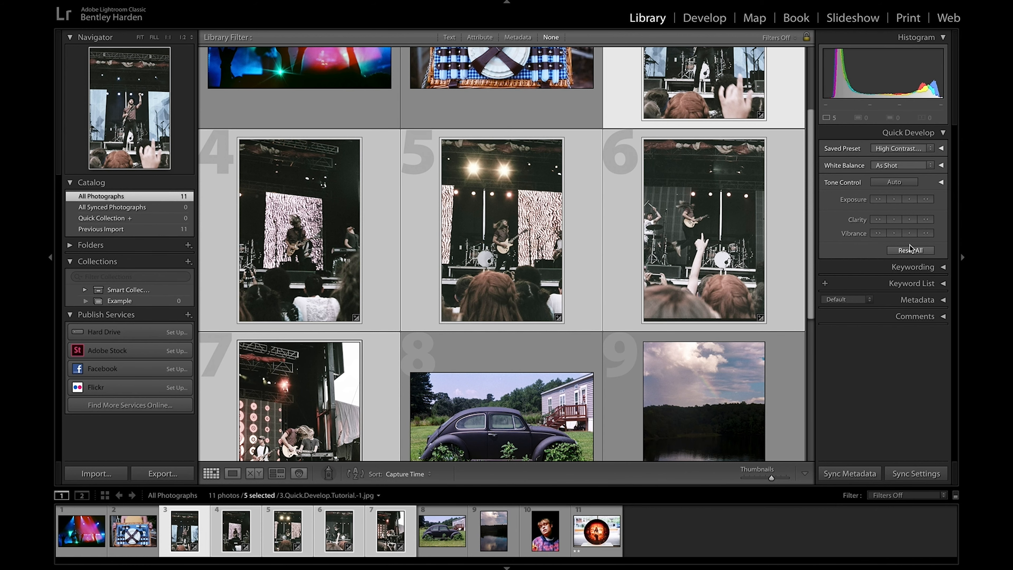
pyautogui.click(930, 150)
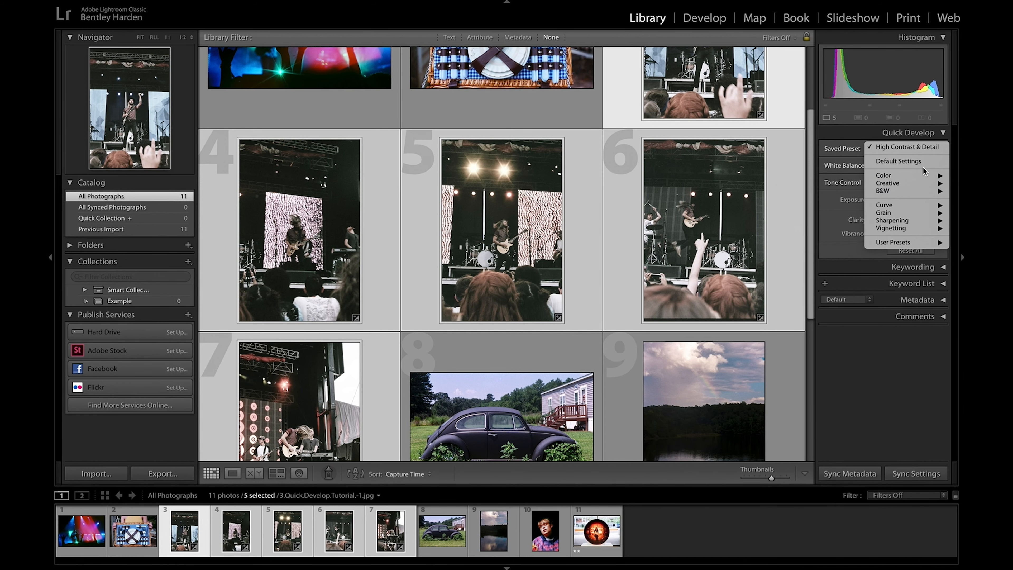
pyautogui.click(900, 322)
# Step: Tag the black car photo with the keywords outdoor and car
pyautogui.scroll(-5, 598, 240)
pyautogui.click(535, 145)
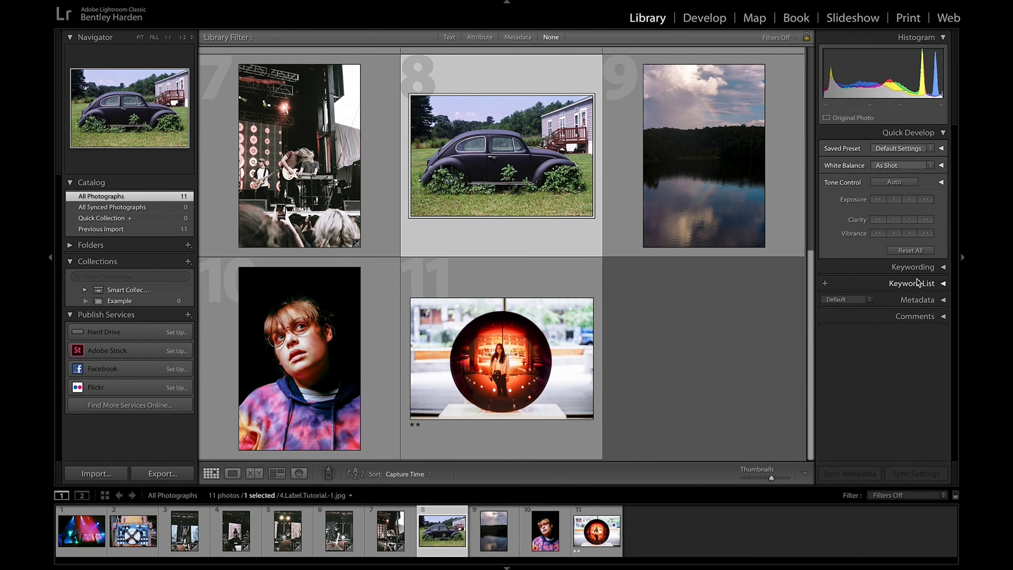
pyautogui.click(943, 267)
pyautogui.press('Right')
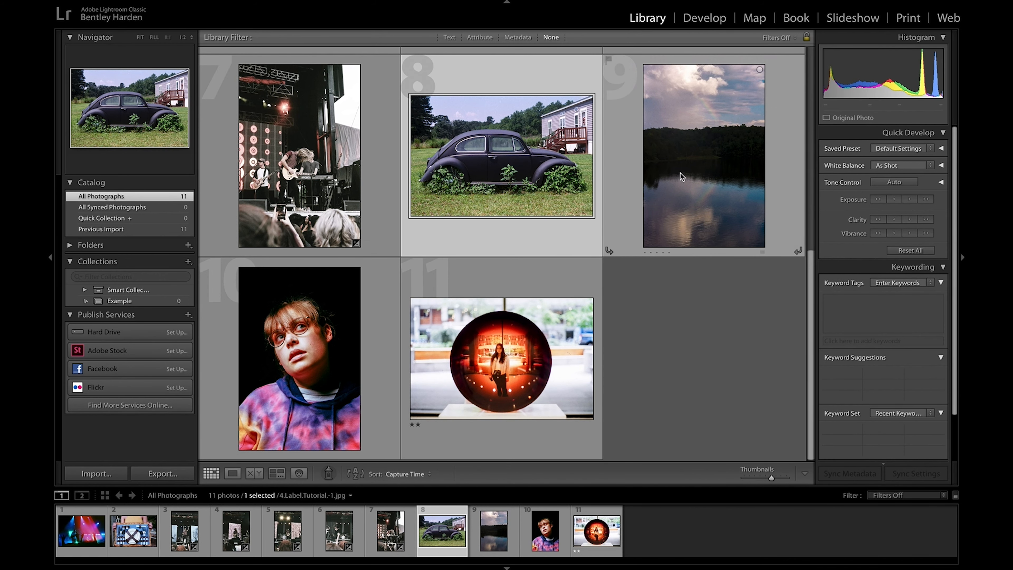
pyautogui.click(516, 178)
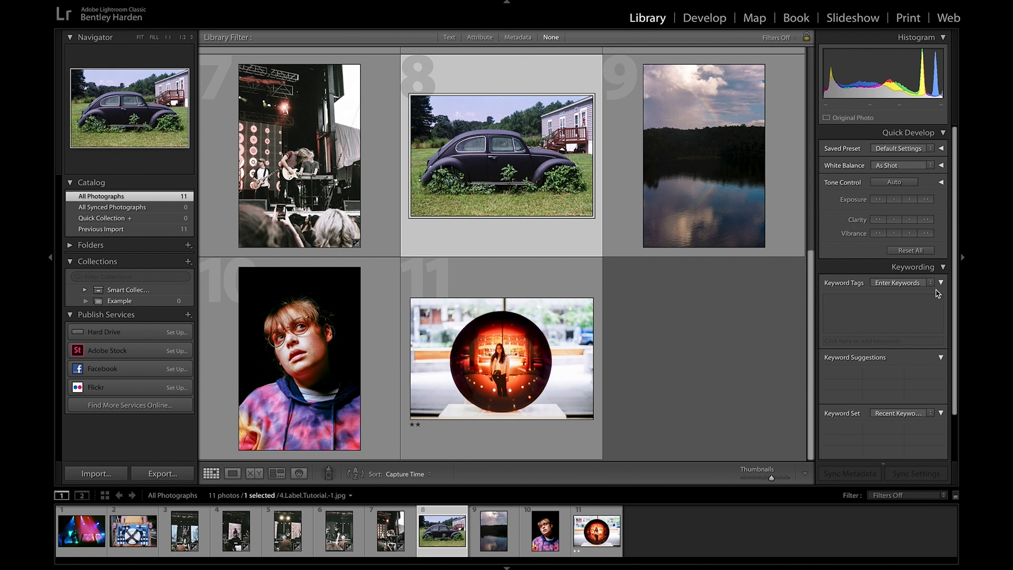
pyautogui.click(915, 302)
pyautogui.write('outdoor,')
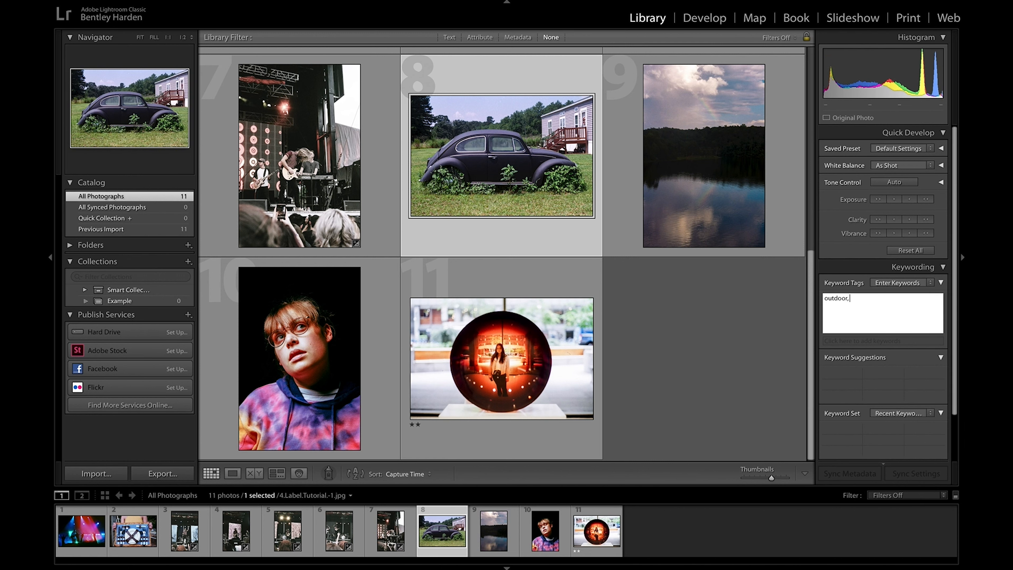
pyautogui.write(' car')
pyautogui.press('Return')
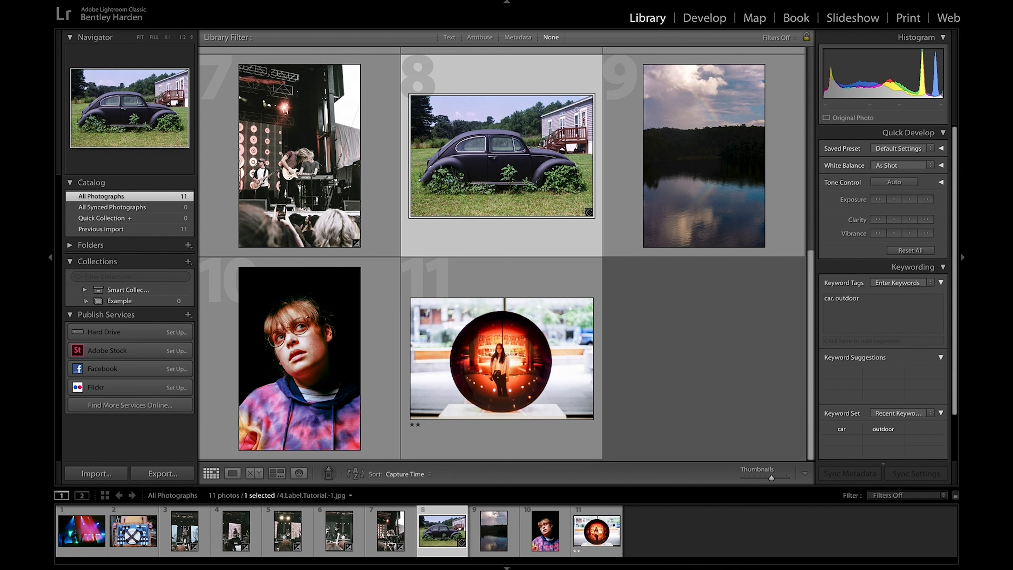
# Step: Tag the lake photo with the keywords outdoor and rainbow
pyautogui.click(694, 164)
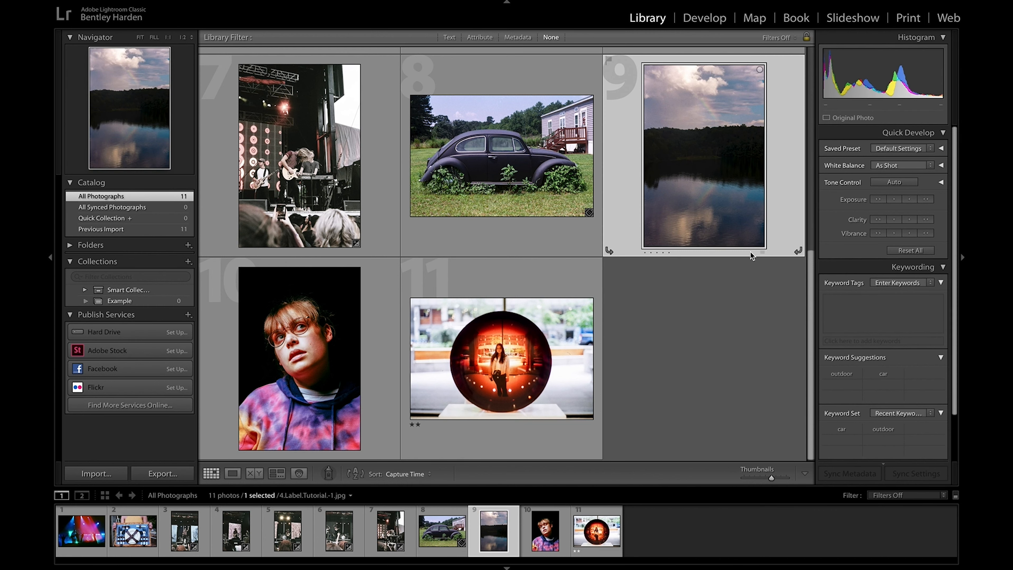
pyautogui.hotkey('ctrl', 'k')
pyautogui.write('outdoor,')
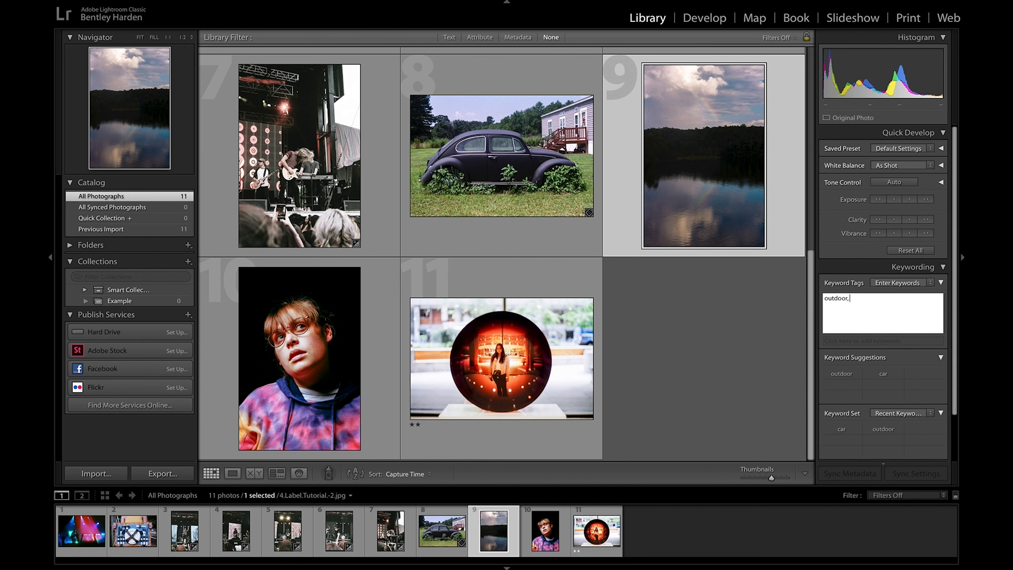
pyautogui.write(' rainbow')
pyautogui.press('Return')
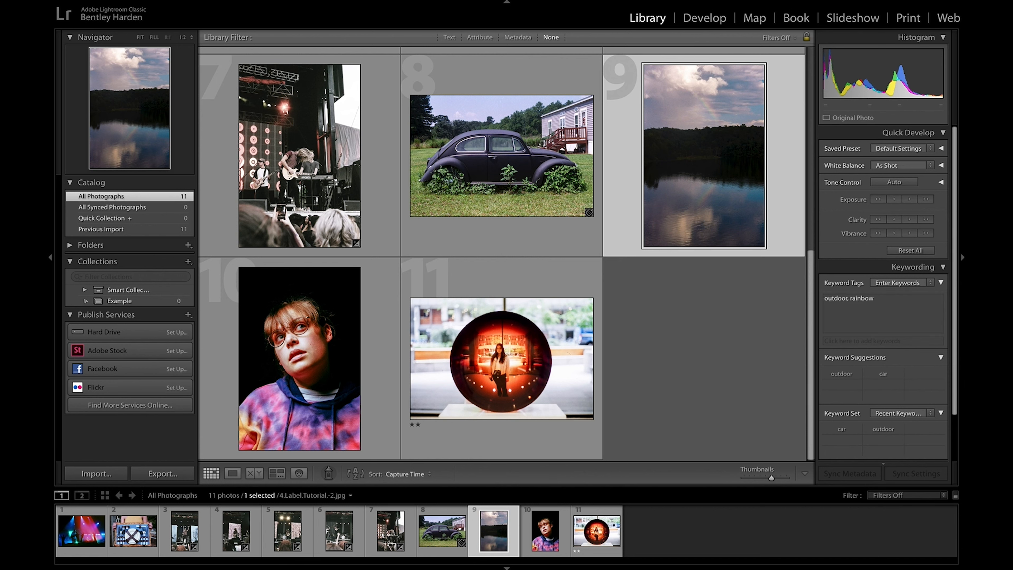
# Step: Add the keyword colorful to the lake photo, keeping its existing tags
pyautogui.click(220, 421)
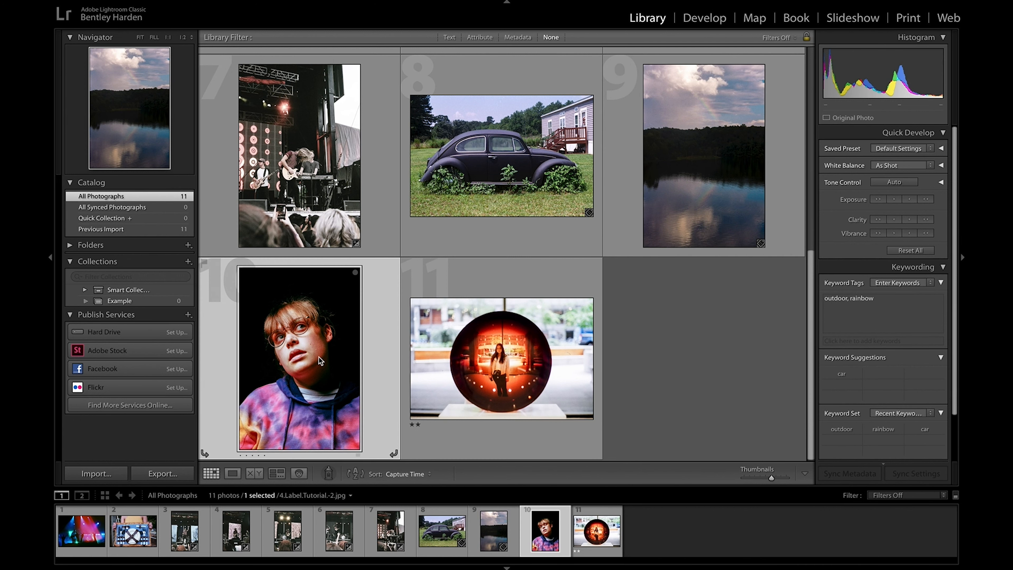
pyautogui.click(878, 307)
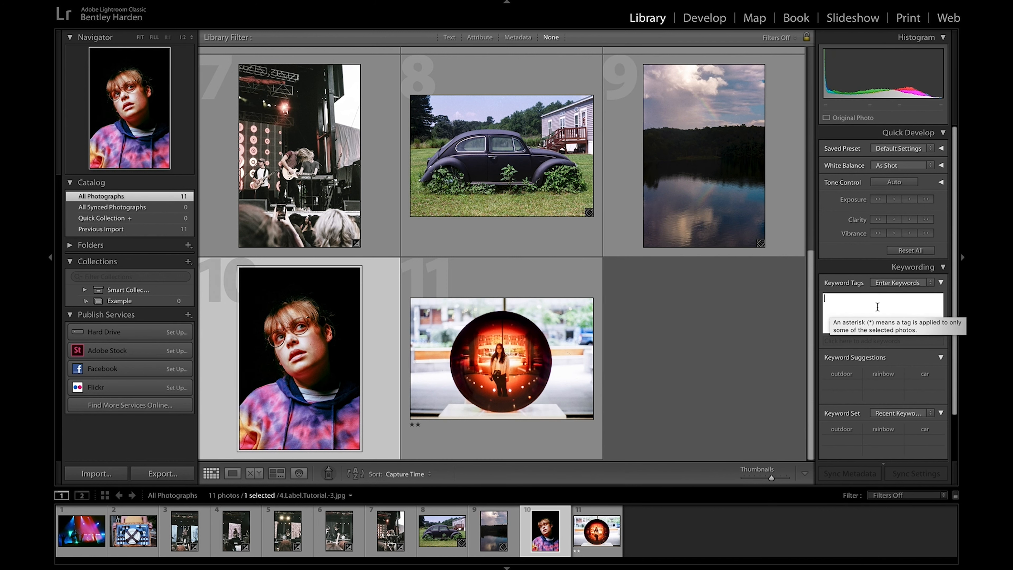
pyautogui.click(741, 178)
pyautogui.click(694, 187)
pyautogui.click(892, 305)
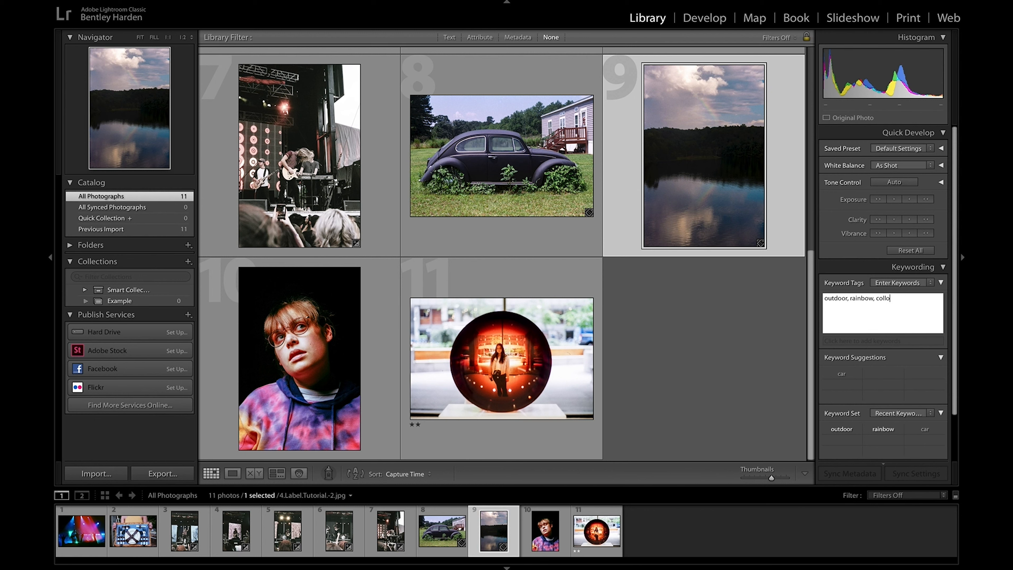
pyautogui.press('BackSpace')
pyautogui.press('BackSpace')
pyautogui.press('BackSpace')
pyautogui.press('BackSpace')
pyautogui.press('Return')
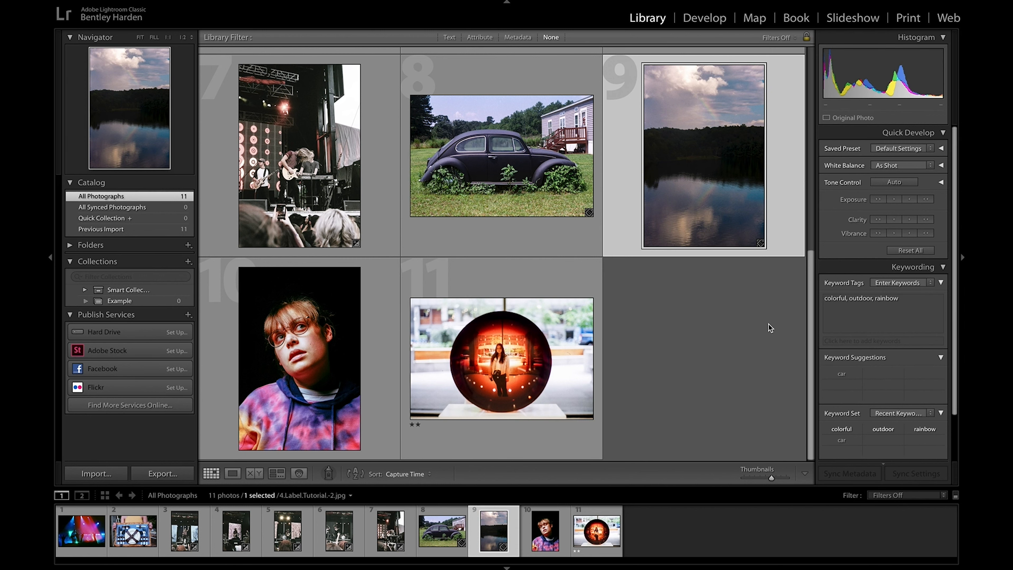
# Step: Tag the portrait photo in the tie-dye hoodie with the keywords colorful and portrait
pyautogui.click(329, 335)
pyautogui.click(903, 320)
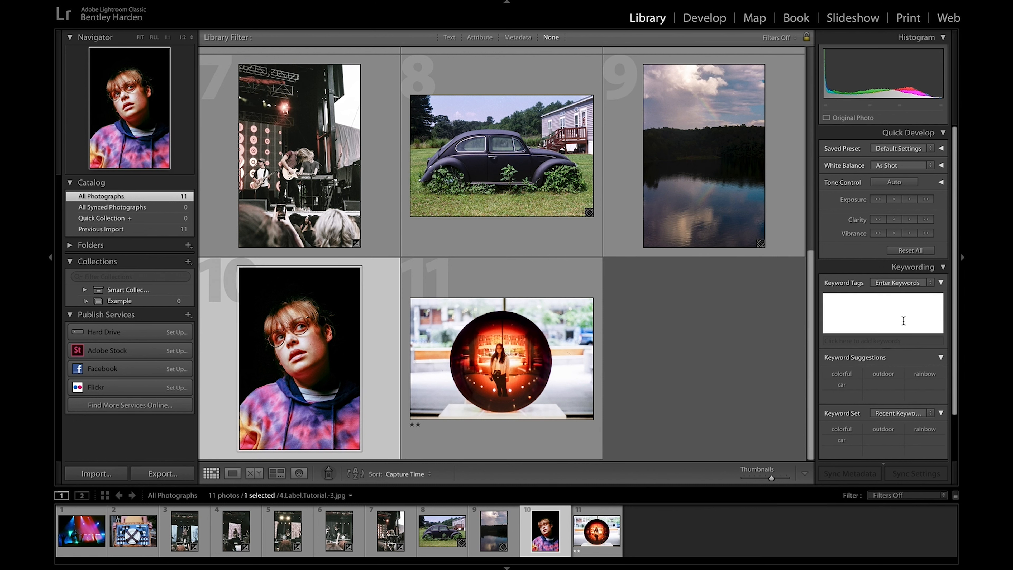
pyautogui.write('colorful, port')
pyautogui.press('BackSpace')
pyautogui.press('BackSpace')
pyautogui.press('BackSpace')
pyautogui.press('BackSpace')
pyautogui.press('BackSpace')
pyautogui.press('BackSpace')
pyautogui.write('portrait')
pyautogui.press('Return')
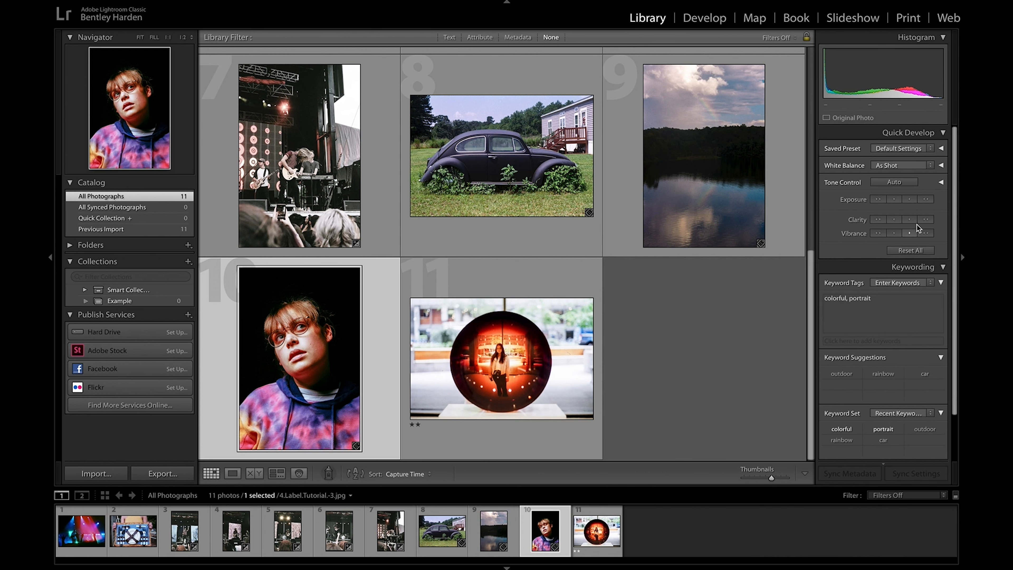
# Step: Examine the portrait photo's metadata and comments, leaving every section below the histogram collapsed
pyautogui.click(942, 267)
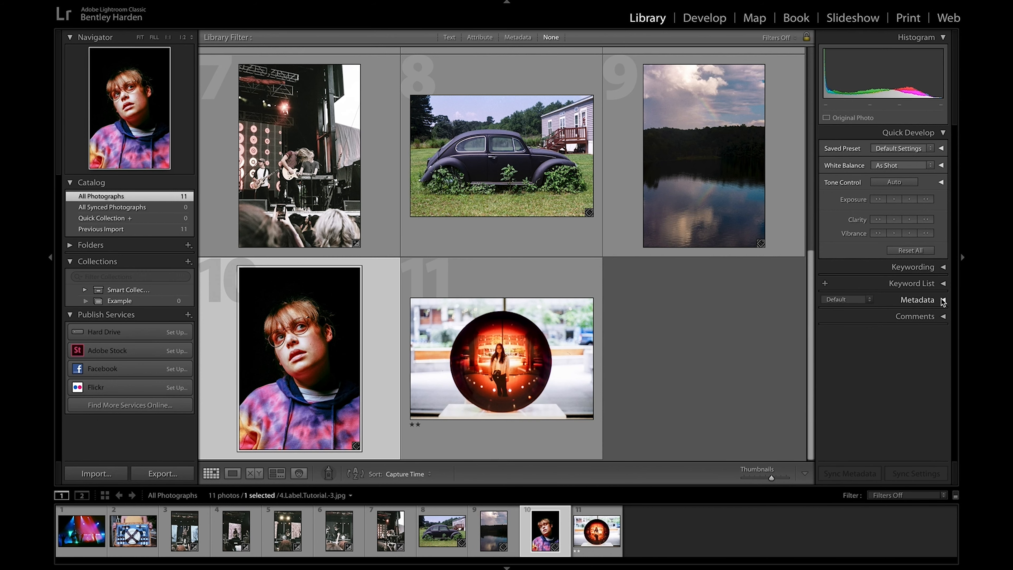
pyautogui.click(943, 301)
pyautogui.scroll(-5, 923, 317)
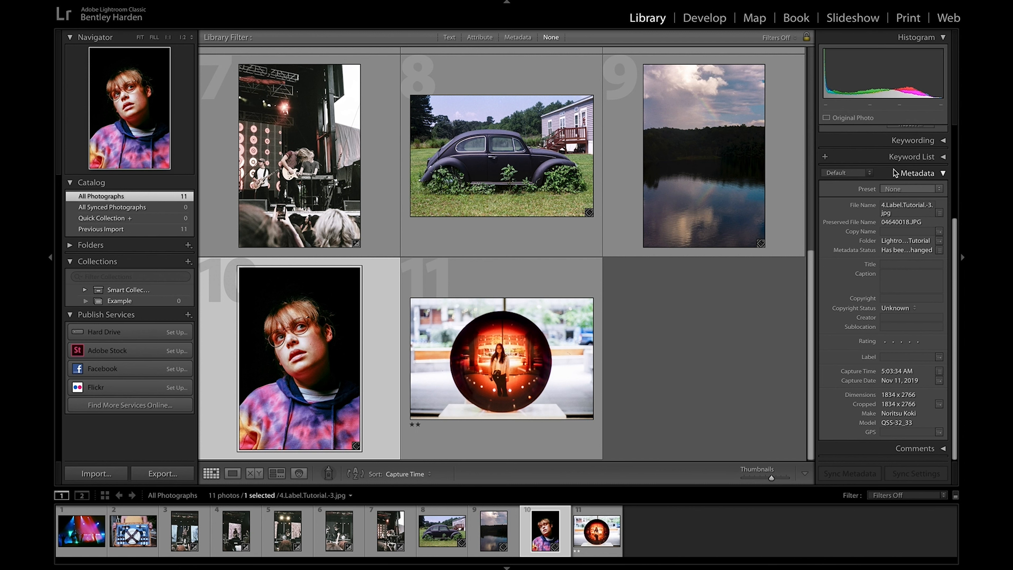
pyautogui.click(937, 173)
pyautogui.click(943, 134)
pyautogui.click(943, 197)
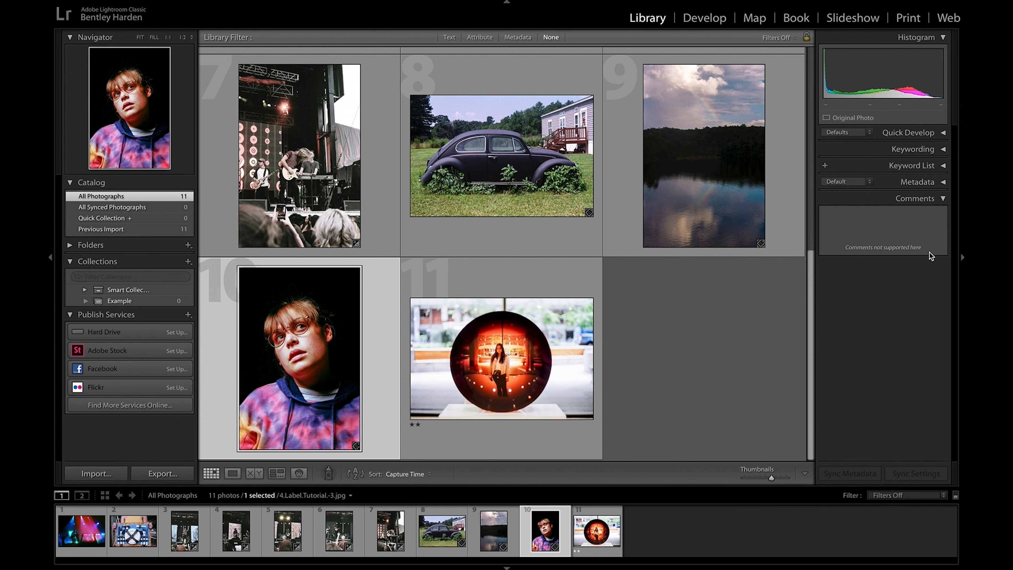
pyautogui.click(943, 199)
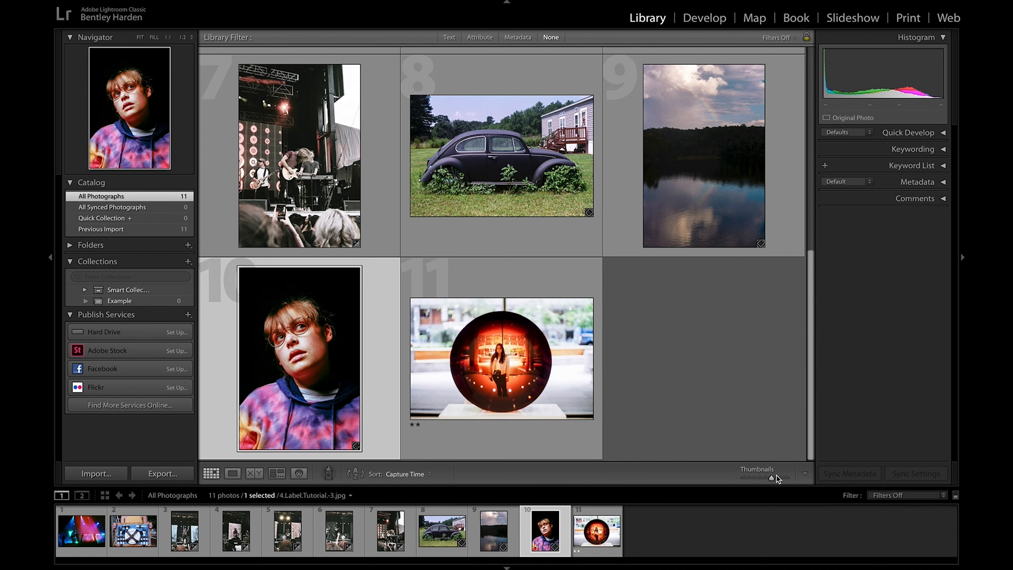
# Step: Shrink the grid thumbnails and start a new import from the Lightroom Tutorial folder on the Desktop
pyautogui.moveTo(771, 479); pyautogui.dragTo(756, 478)
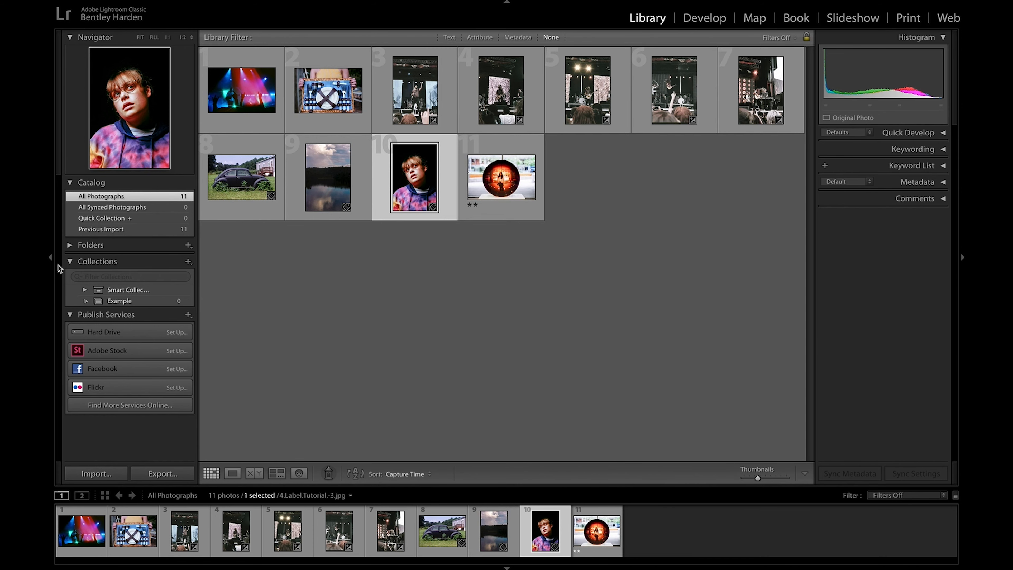
pyautogui.click(51, 258)
pyautogui.press('super+shift+i')
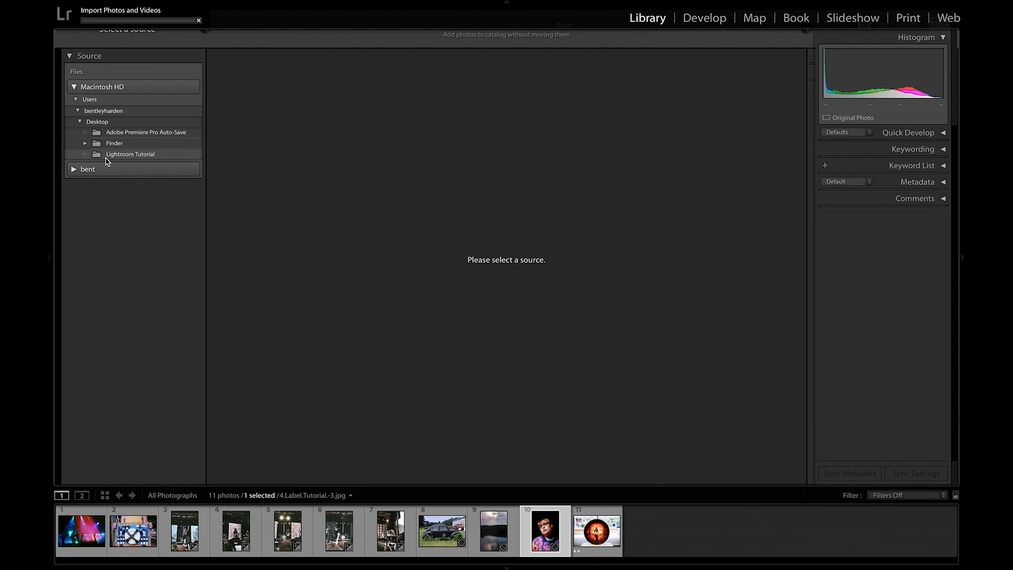
pyautogui.click(120, 154)
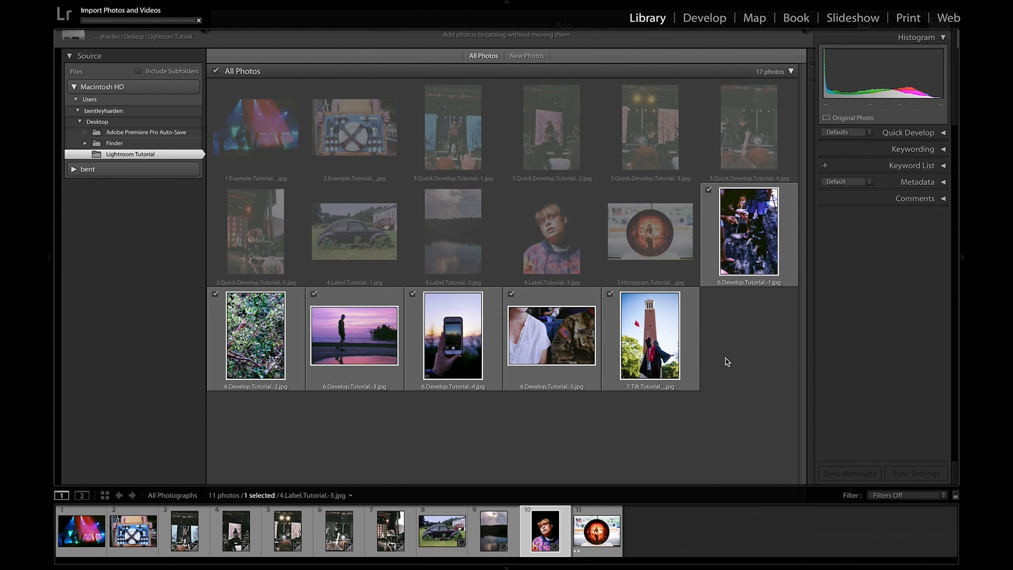
# Step: Exclude 7.Tilt.Tutorial from the import, extend the exclusion to all the new photos at once, and clear the selection
pyautogui.click(610, 294)
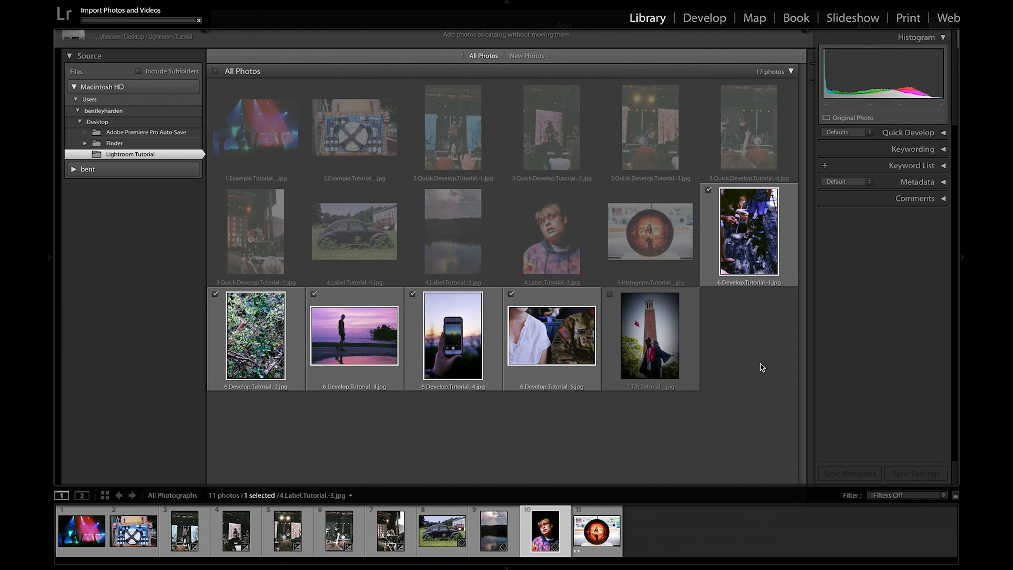
pyautogui.press('super+a')
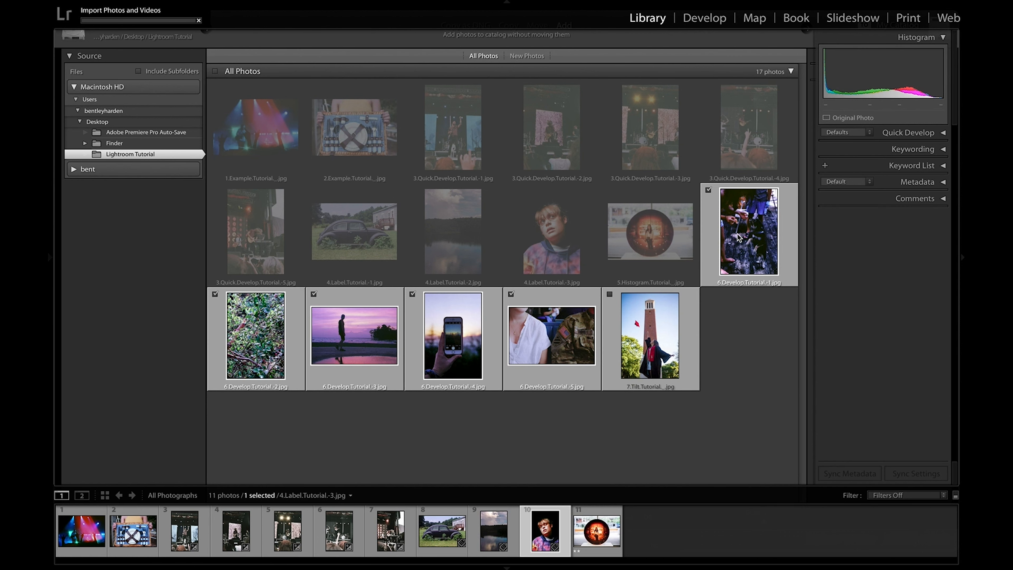
pyautogui.click(708, 190)
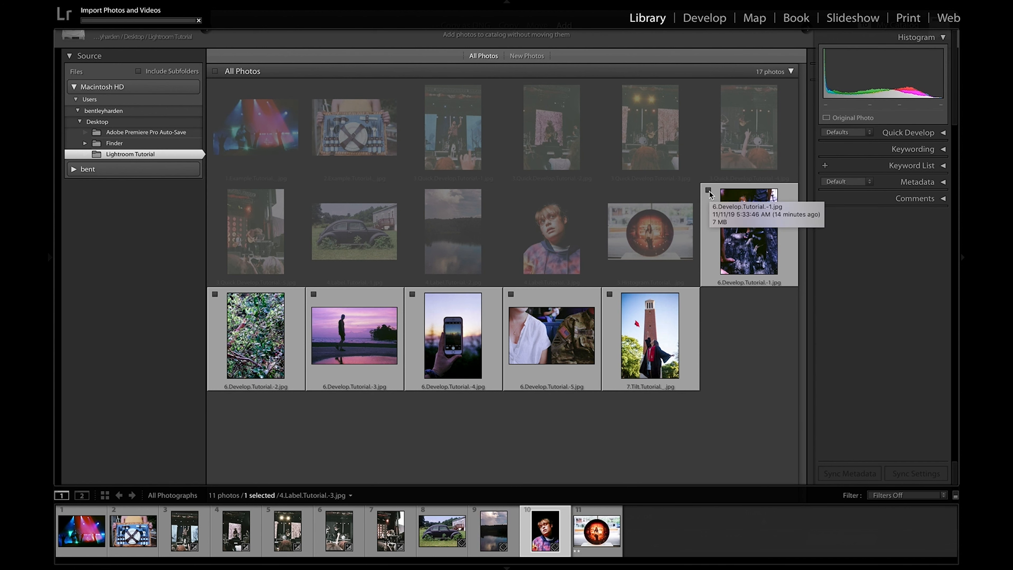
pyautogui.click(736, 398)
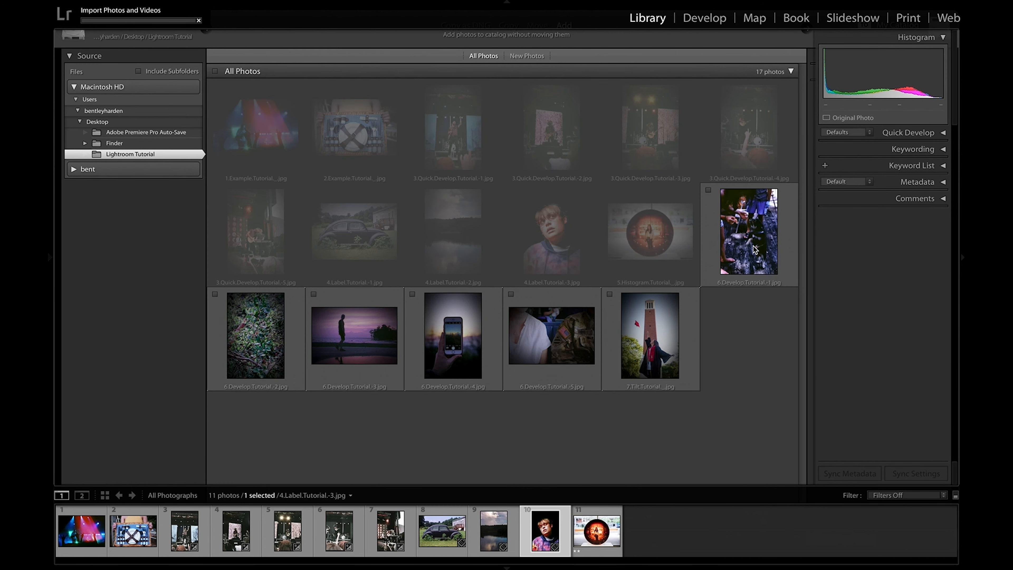
# Step: Select 6.Develop.Tutorial-1, -3 and -5 together, toggle their import marks on and off, and clear the selection
pyautogui.click(749, 231)
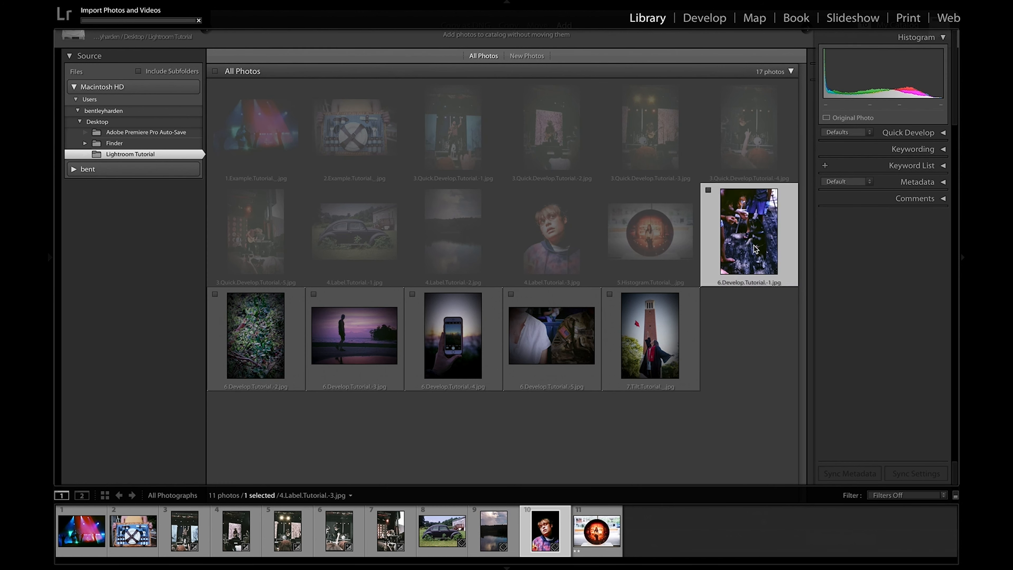
pyautogui.keyDown('super'); pyautogui.click(333, 354); pyautogui.keyUp('super')
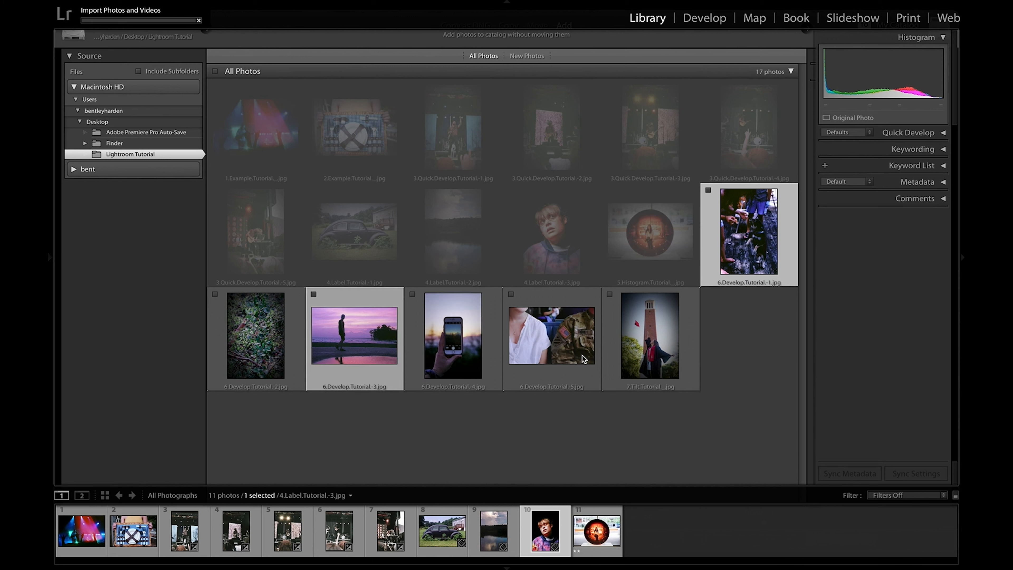
pyautogui.keyDown('super'); pyautogui.click(587, 358); pyautogui.keyUp('super')
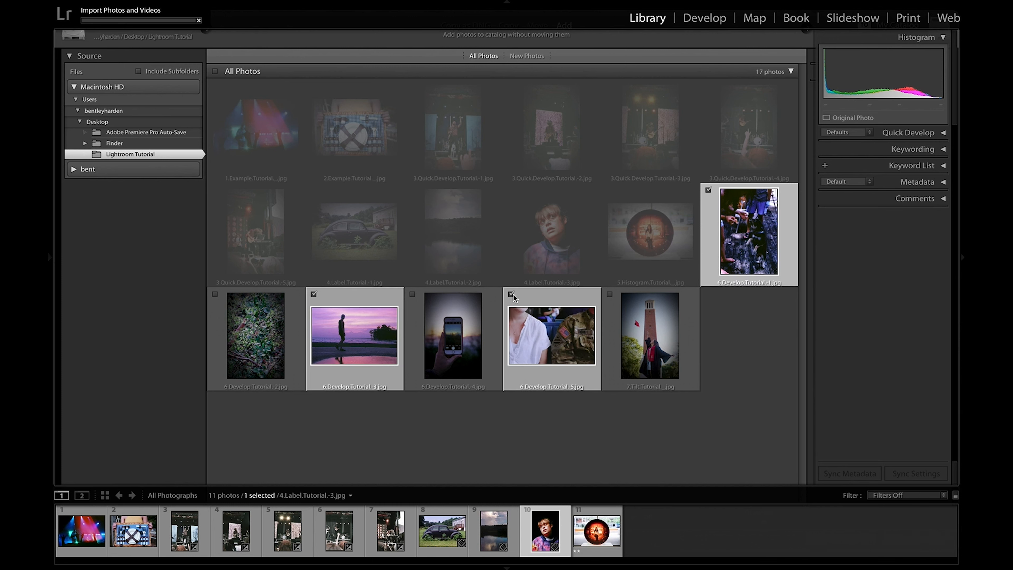
pyautogui.click(558, 445)
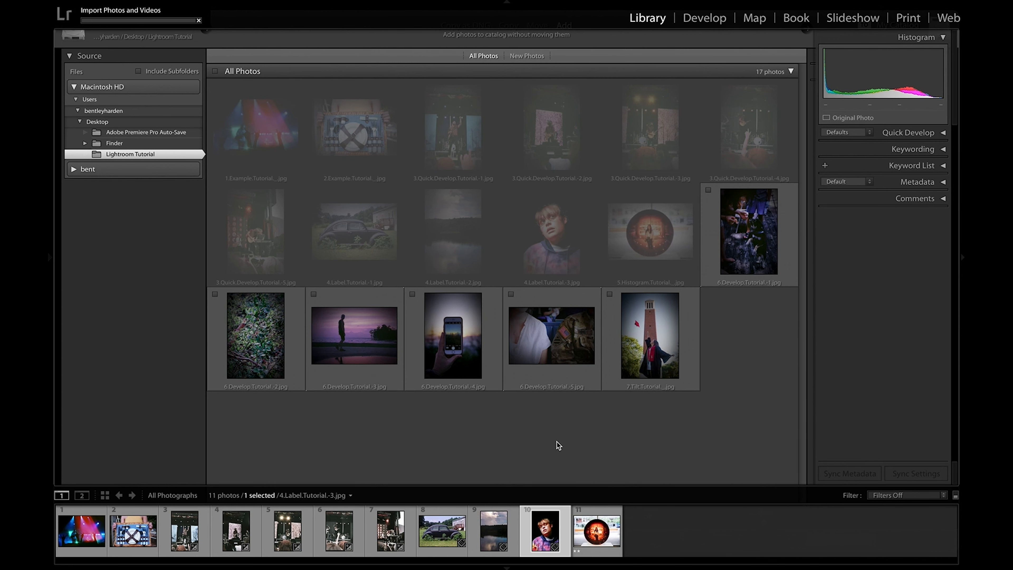
# Step: Select the range from 6.Develop.Tutorial-3 through 7.Tilt.Tutorial, toggle its import marks on and off, and deselect it
pyautogui.click(350, 354)
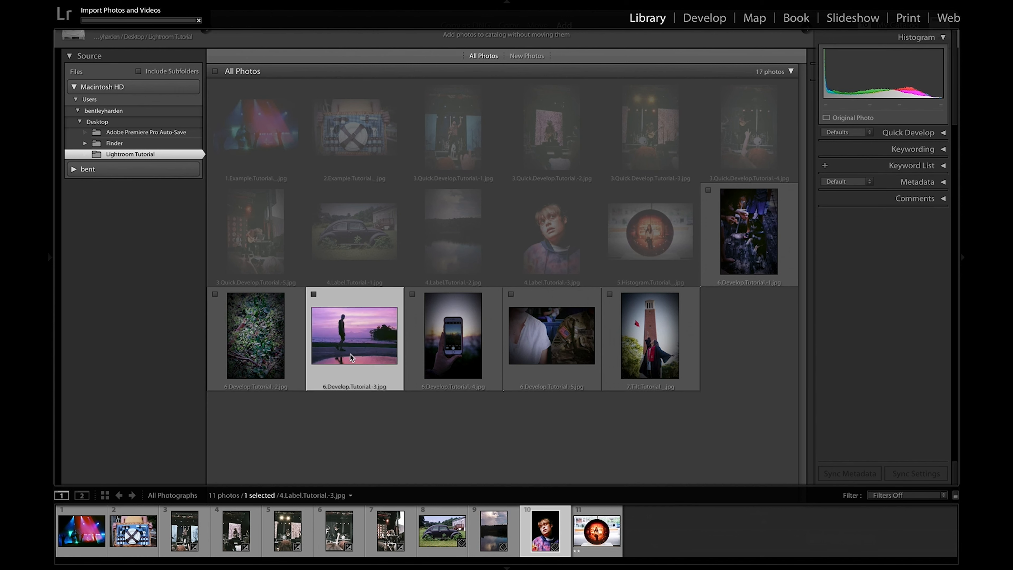
pyautogui.keyDown('shift'); pyautogui.click(645, 346); pyautogui.keyUp('shift')
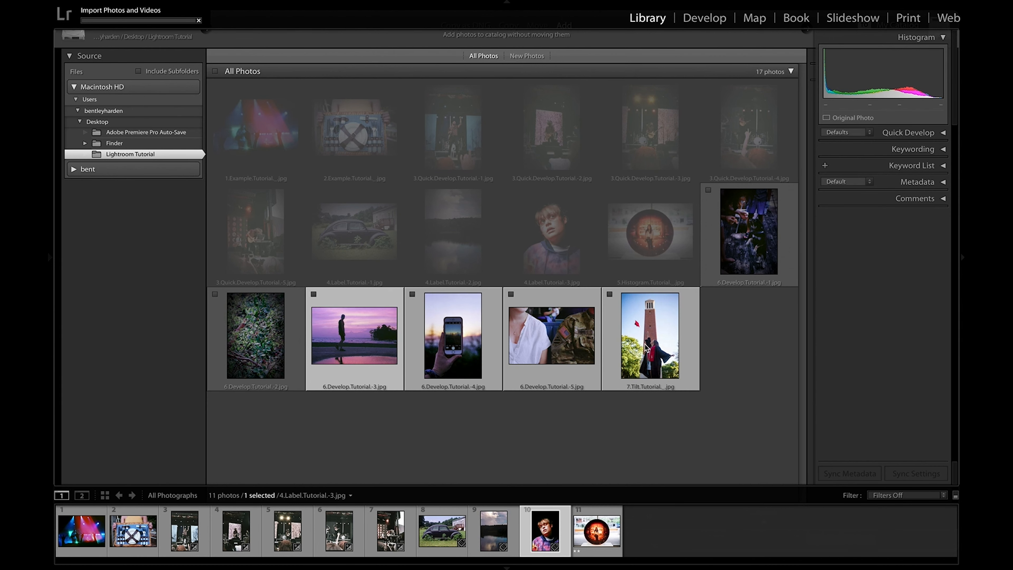
pyautogui.click(609, 293)
pyautogui.click(610, 294)
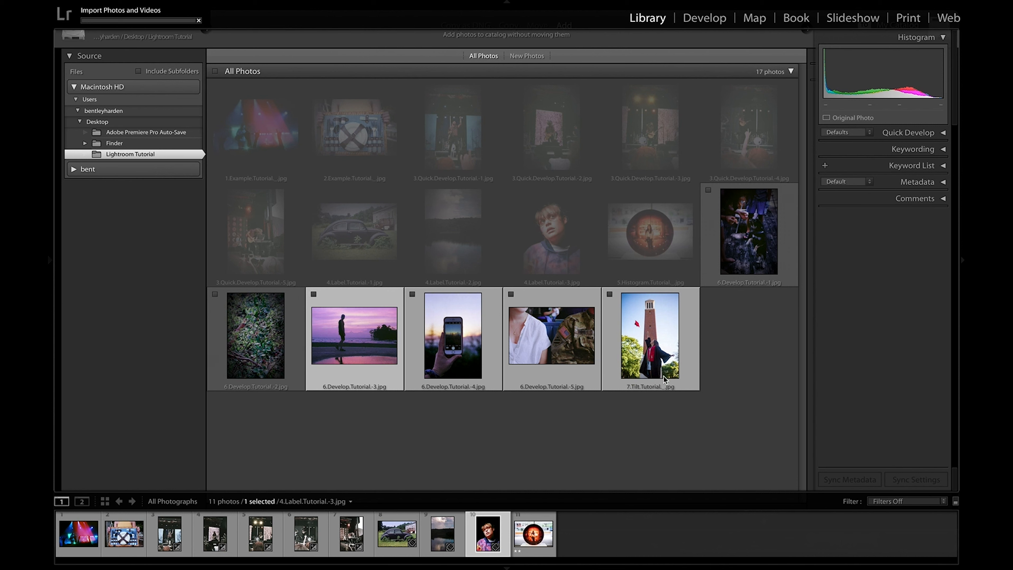
pyautogui.click(742, 373)
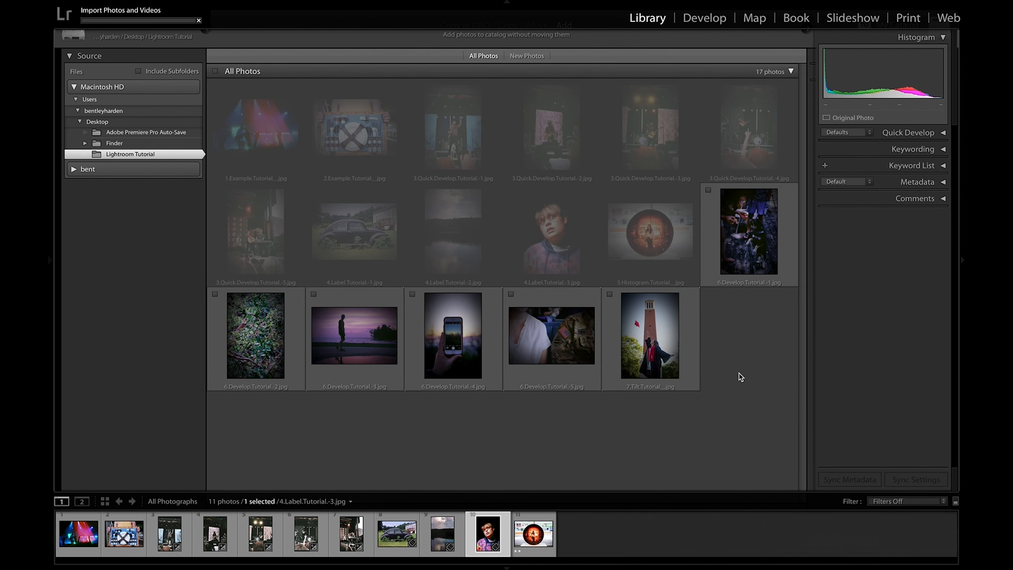
# Step: Select all the new photos in the folder and mark them for import
pyautogui.press('super+a')
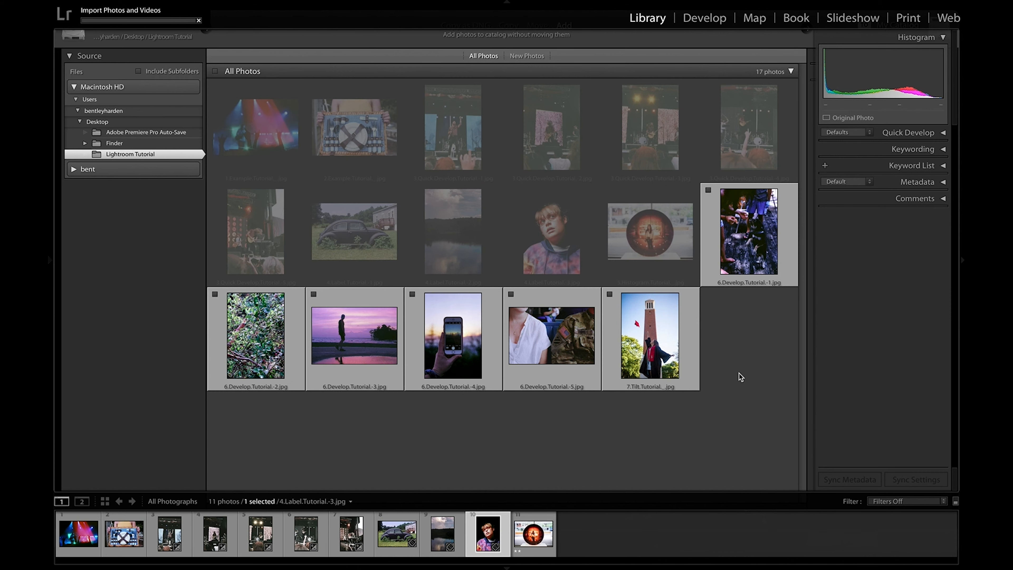
pyautogui.click(708, 191)
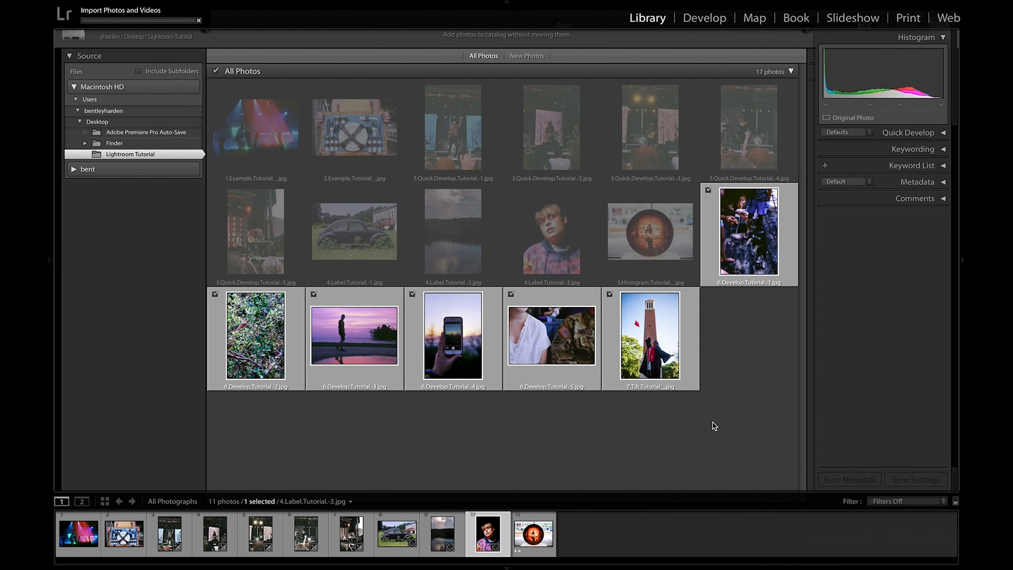
# Step: Import the marked photos and display all photographs in the catalog
pyautogui.press('Return')
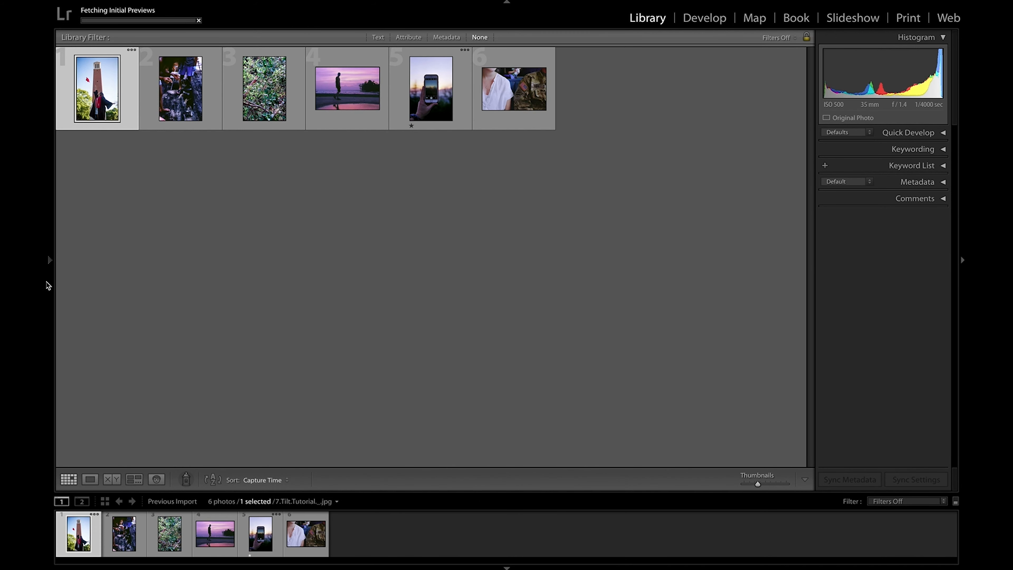
pyautogui.click(50, 263)
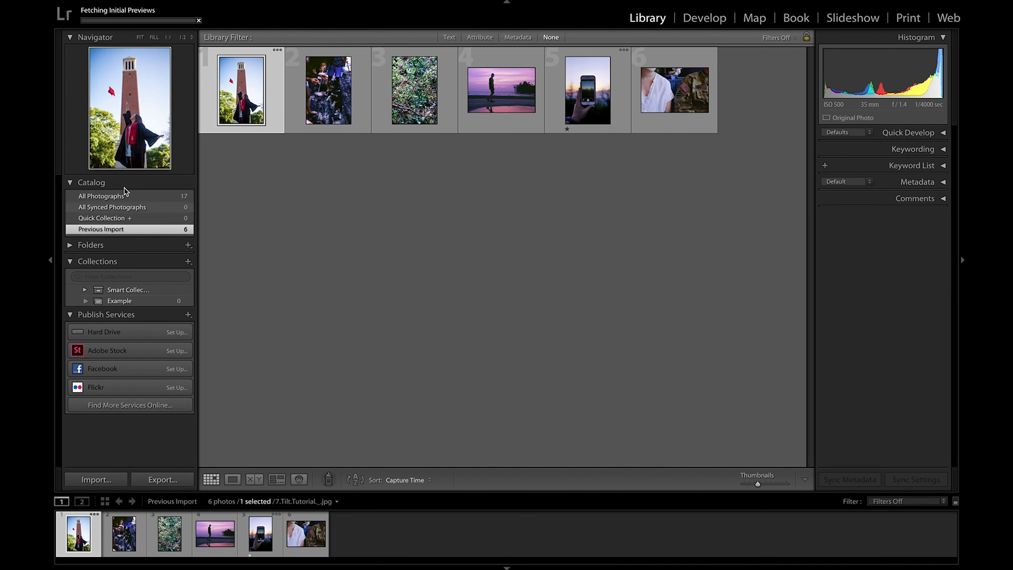
pyautogui.click(138, 197)
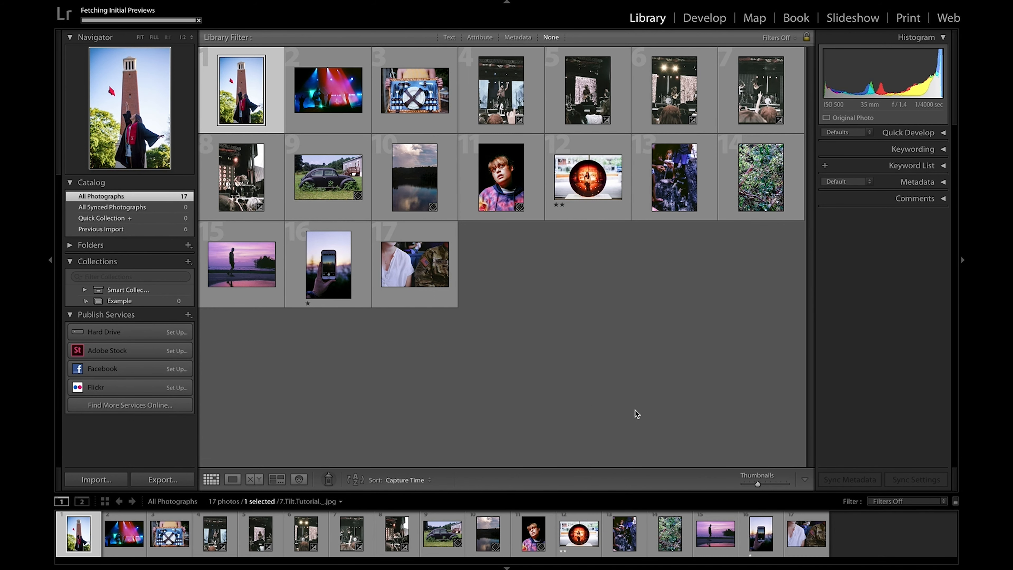
# Step: Open 6.Develop.Tutorial-1.jpg in the Develop module and enlarge the filmstrip thumbnails slightly
pyautogui.click(692, 176)
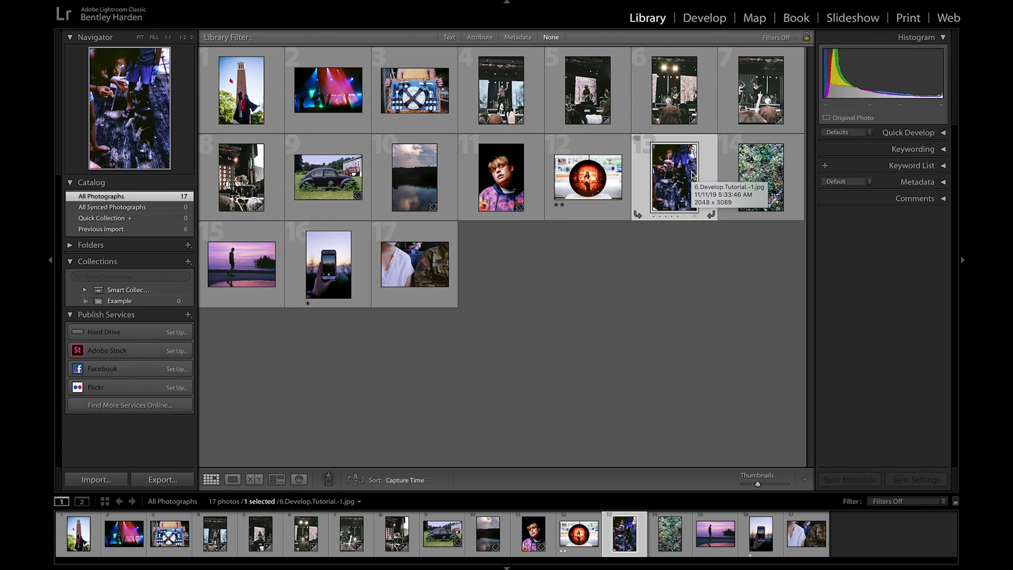
pyautogui.click(705, 20)
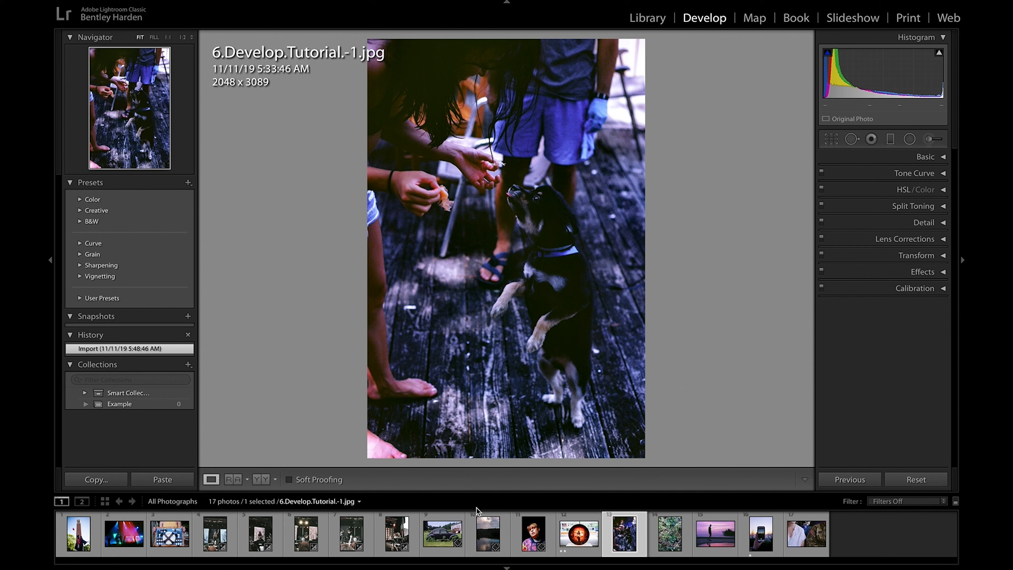
pyautogui.moveTo(482, 495)
pyautogui.mouseDown()
pyautogui.moveTo(483, 439)
pyautogui.moveTo(488, 483)
pyautogui.mouseUp()
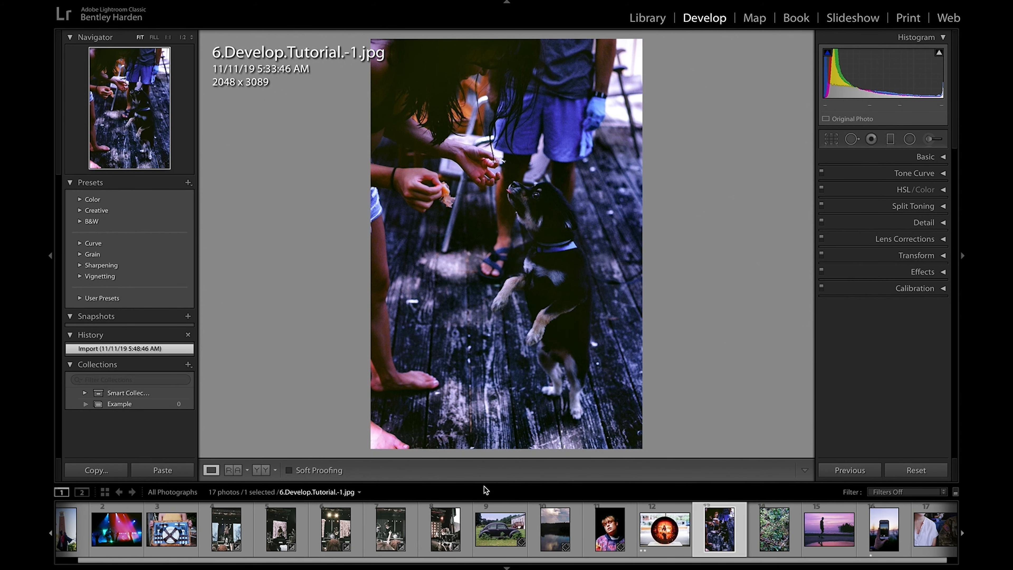
pyautogui.hscroll(-2, 486, 516)
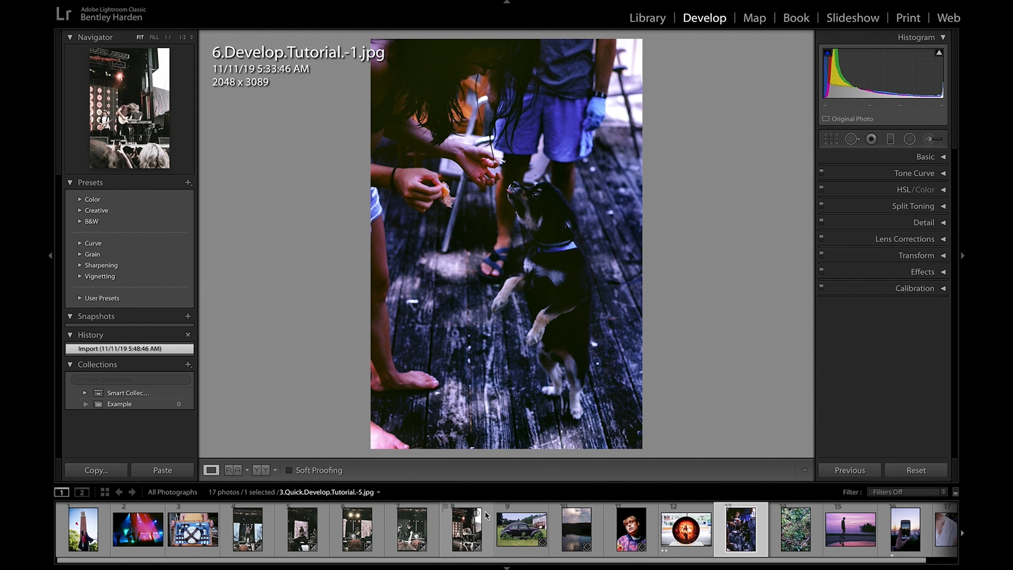
pyautogui.hscroll(1, 443, 516)
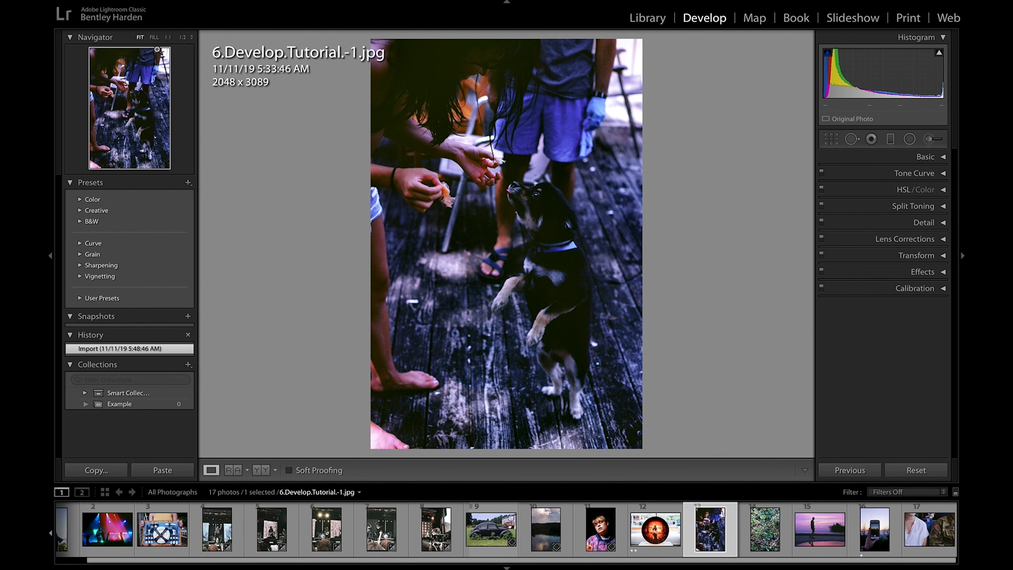
# Step: Compare the Fill, 1:1 and 1:2 zoom levels on the dog photo, look around it magnified, and return to Fit
pyautogui.click(155, 38)
pyautogui.click(168, 39)
pyautogui.click(180, 39)
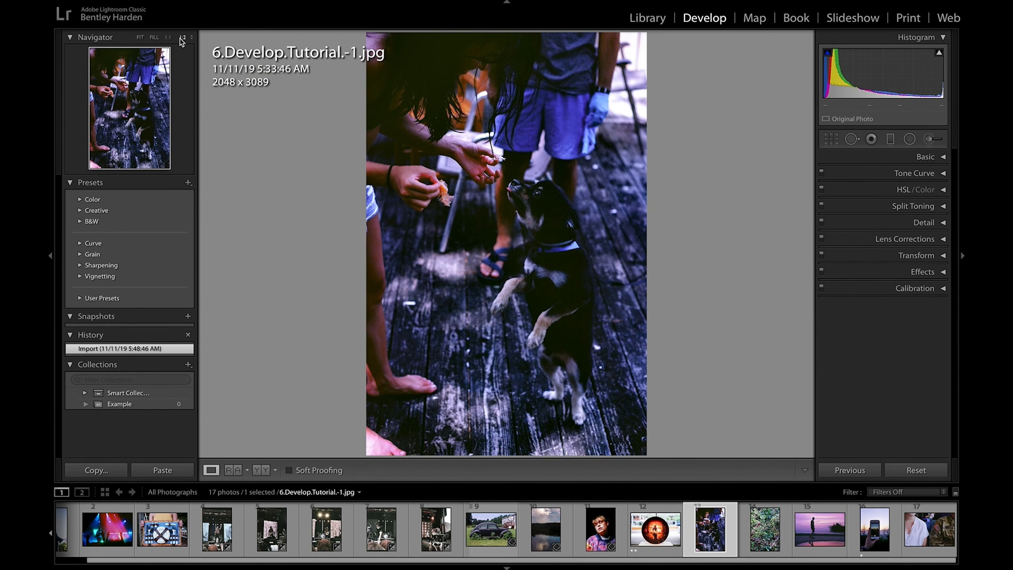
pyautogui.click(169, 39)
pyautogui.click(141, 40)
pyautogui.click(168, 39)
pyautogui.moveTo(153, 87); pyautogui.dragTo(151, 118)
pyautogui.click(141, 39)
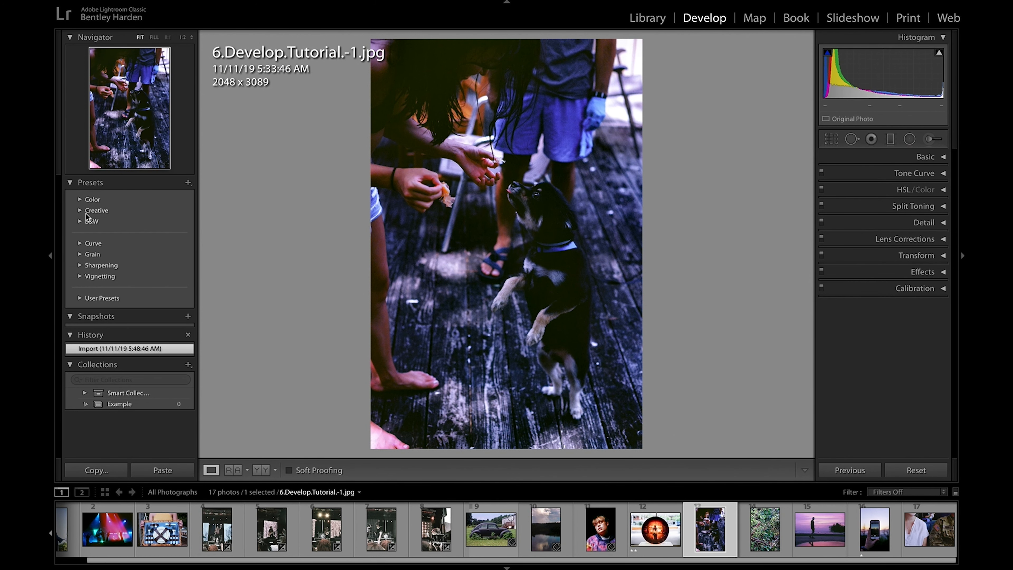
# Step: Look through the Color and B&W preset groups, and collapse the Presets section
pyautogui.click(80, 199)
pyautogui.click(80, 199)
pyautogui.click(80, 220)
pyautogui.click(79, 221)
pyautogui.click(71, 183)
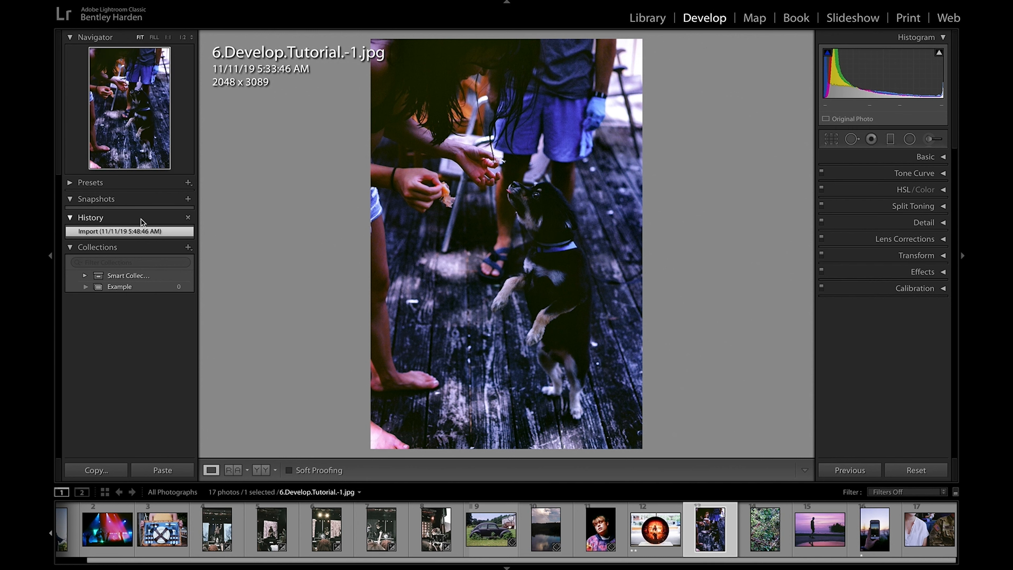
# Step: Collapse and reopen the History list, and collapse the Collections section
pyautogui.click(74, 217)
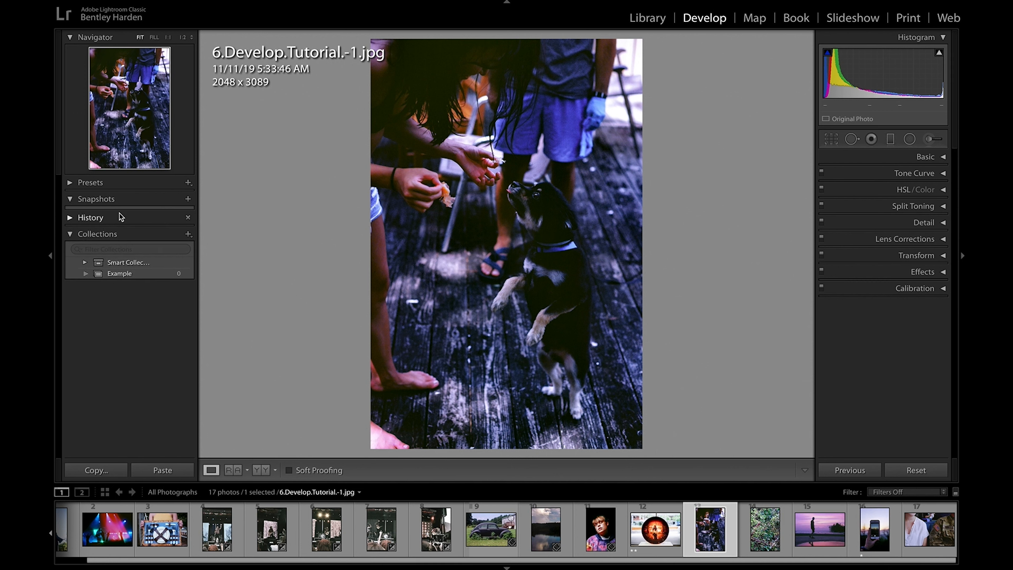
pyautogui.click(75, 219)
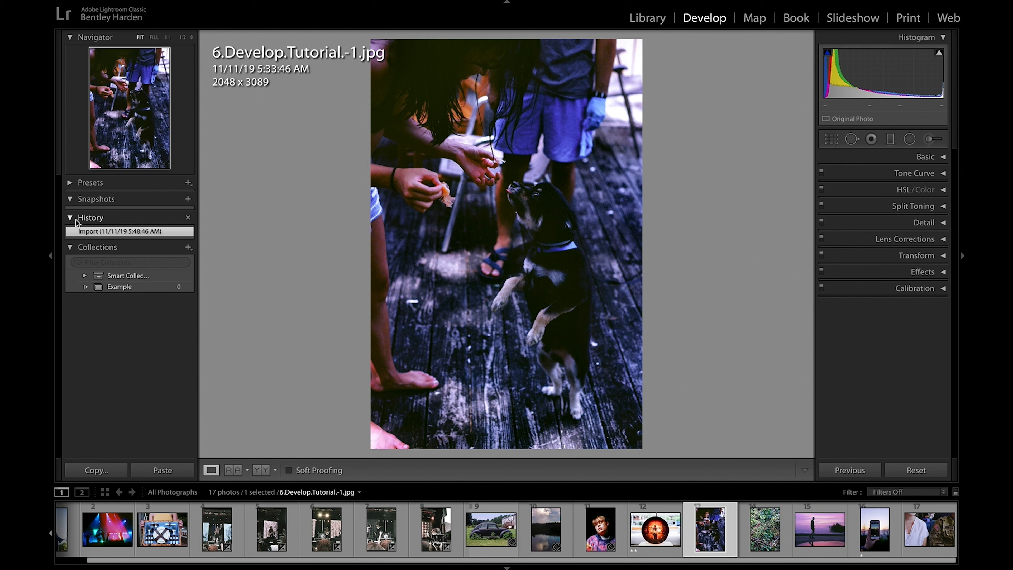
pyautogui.click(71, 247)
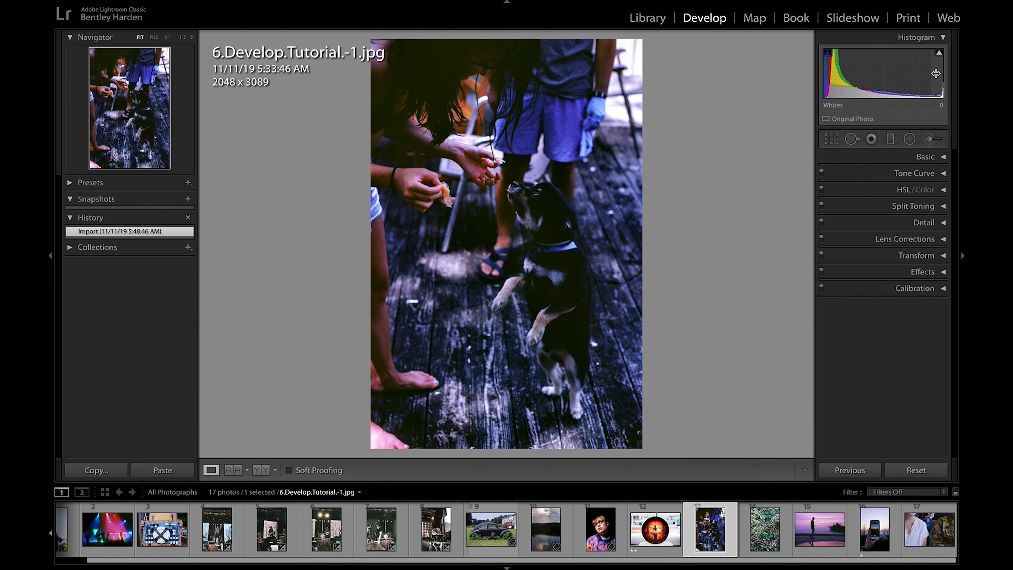
# Step: Try tonal adjustments through the histogram, with Exposure +1.26, Highlights −88, Shadows +26, Whites −11 and Blacks −40, and restore the imported state
pyautogui.moveTo(882, 75); pyautogui.dragTo(824, 75)
pyautogui.moveTo(893, 78); pyautogui.dragTo(935, 75)
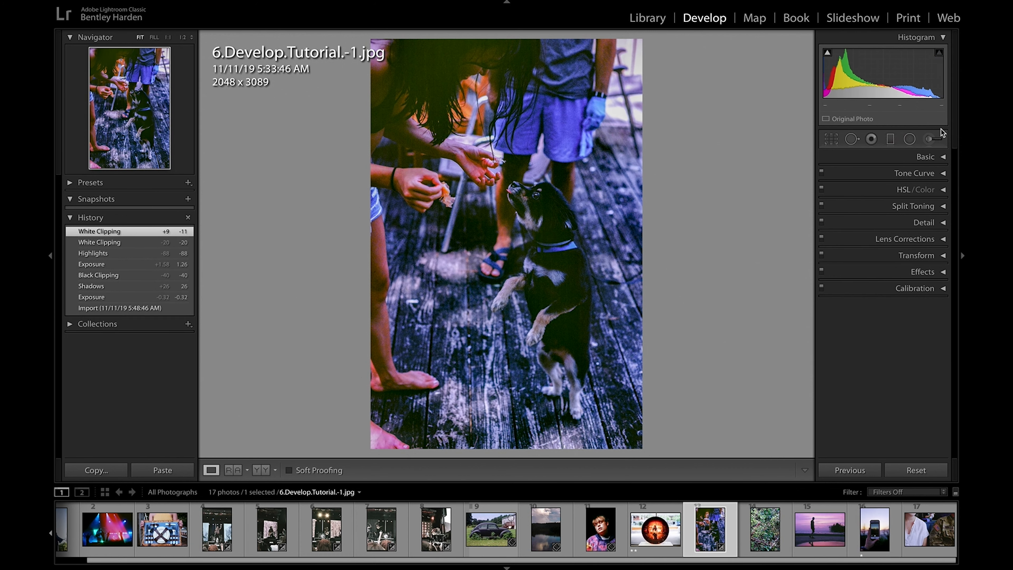
pyautogui.click(944, 161)
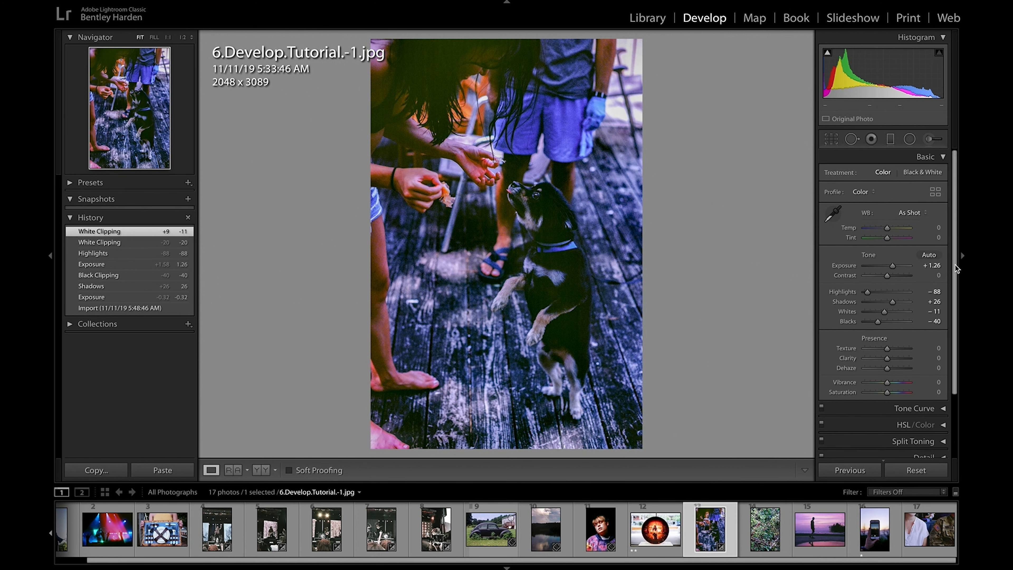
pyautogui.click(141, 309)
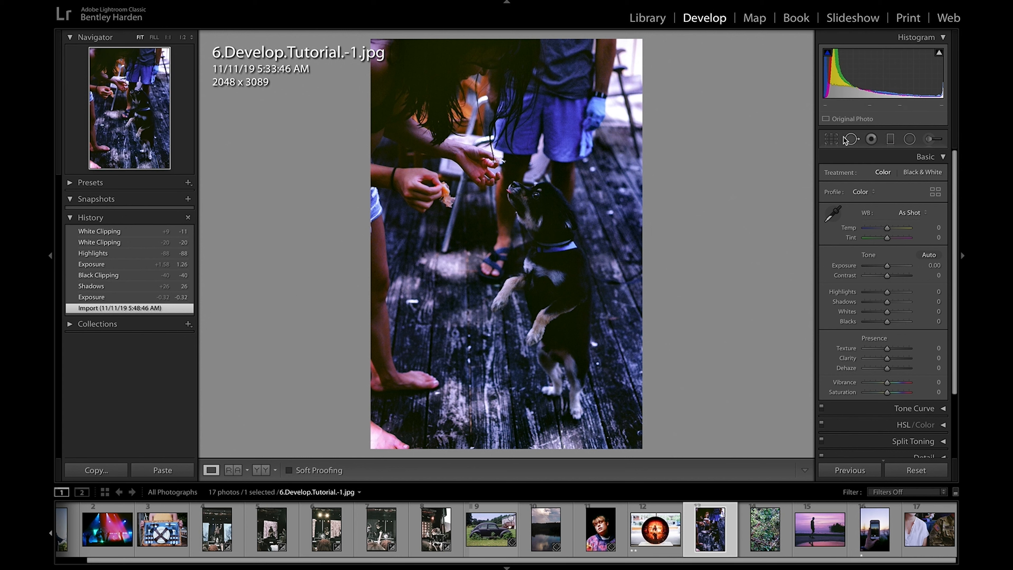
pyautogui.click(937, 156)
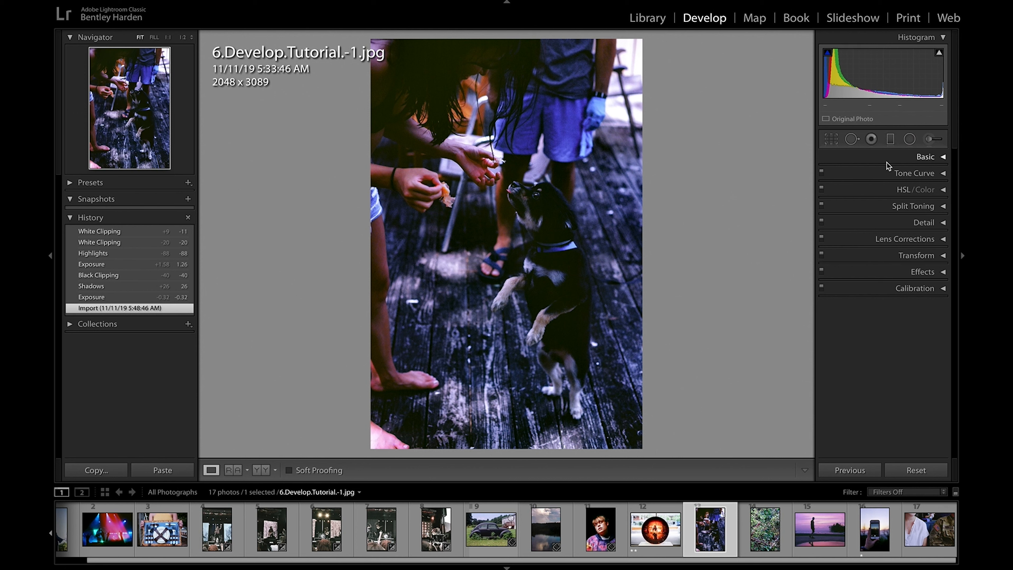
# Step: Paint an Adjustment Brush mask over the dog with the selected mask overlay shown
pyautogui.click(929, 139)
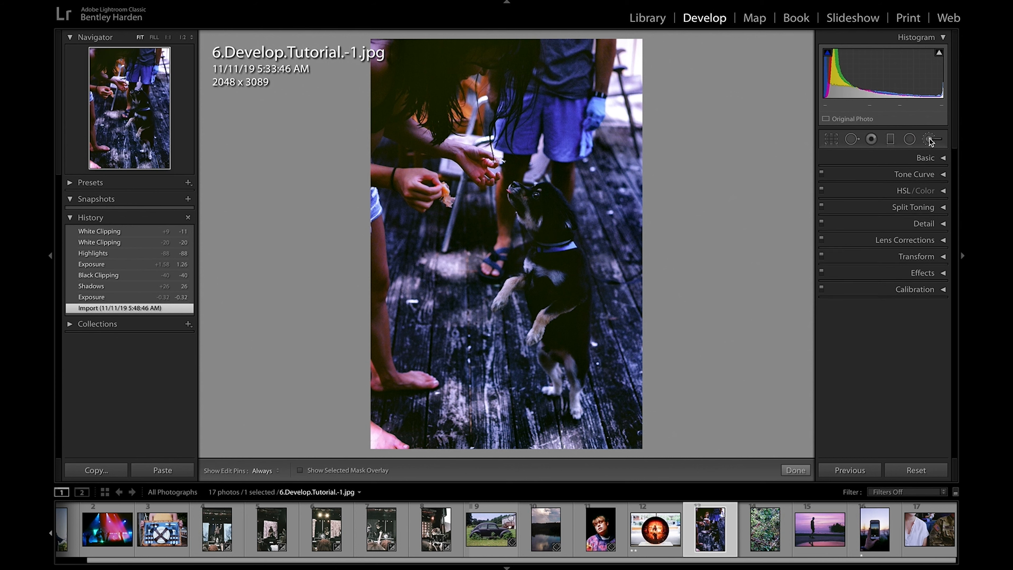
pyautogui.click(317, 471)
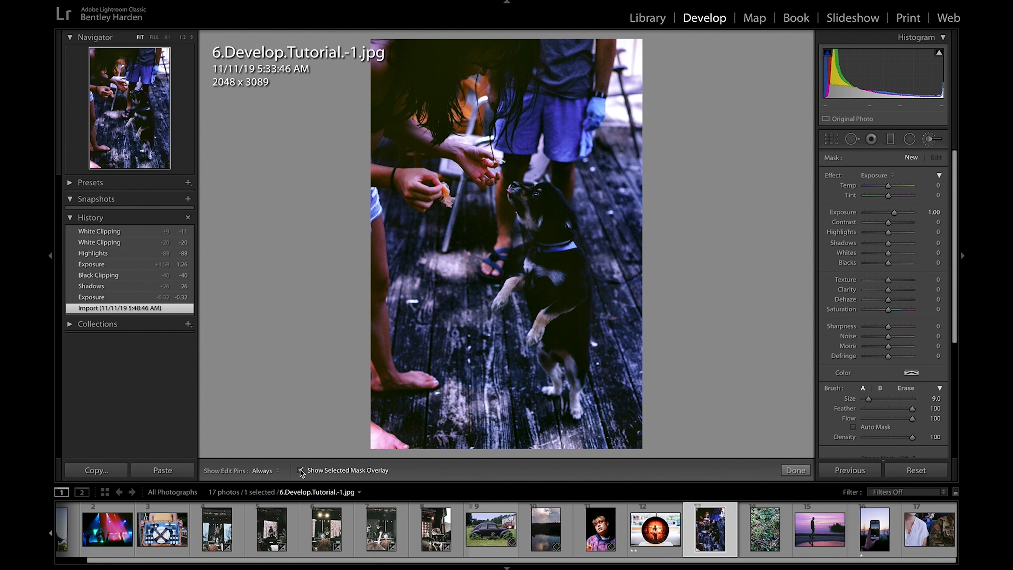
pyautogui.press('h')
pyautogui.moveTo(540, 197)
pyautogui.mouseDown()
pyautogui.moveTo(530, 220)
pyautogui.moveTo(554, 221)
pyautogui.moveTo(576, 403)
pyautogui.moveTo(583, 353)
pyautogui.moveTo(569, 239)
pyautogui.moveTo(540, 193)
pyautogui.moveTo(516, 192)
pyautogui.moveTo(532, 246)
pyautogui.moveTo(520, 285)
pyautogui.moveTo(543, 276)
pyautogui.moveTo(555, 370)
pyautogui.moveTo(539, 243)
pyautogui.moveTo(565, 386)
pyautogui.mouseUp()
pyautogui.press('h')
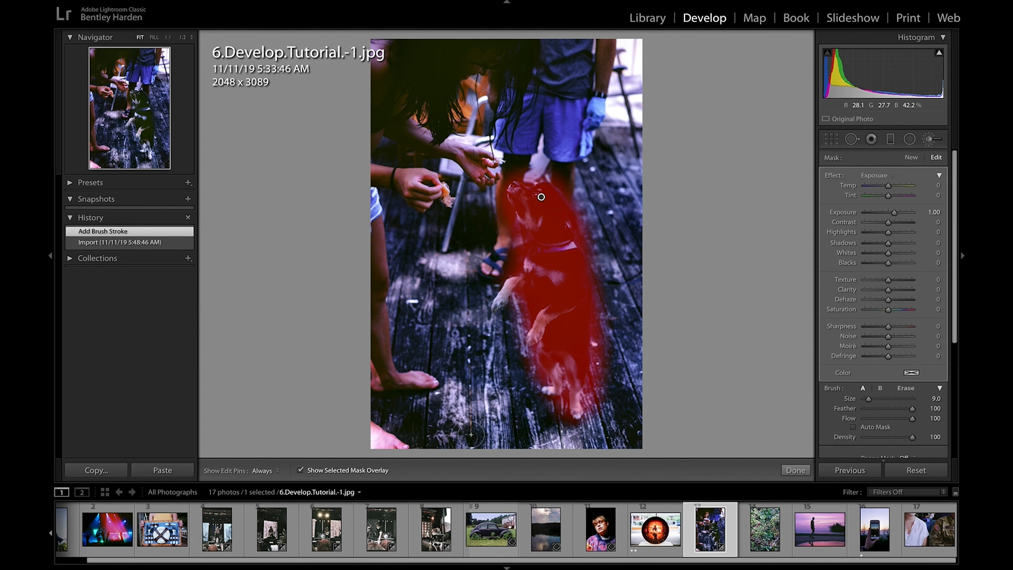
# Step: Hide the mask overlay, set the dog mask's Exposure to 0.04 and Temp to 4, and try moving the brush adjustment
pyautogui.click(300, 470)
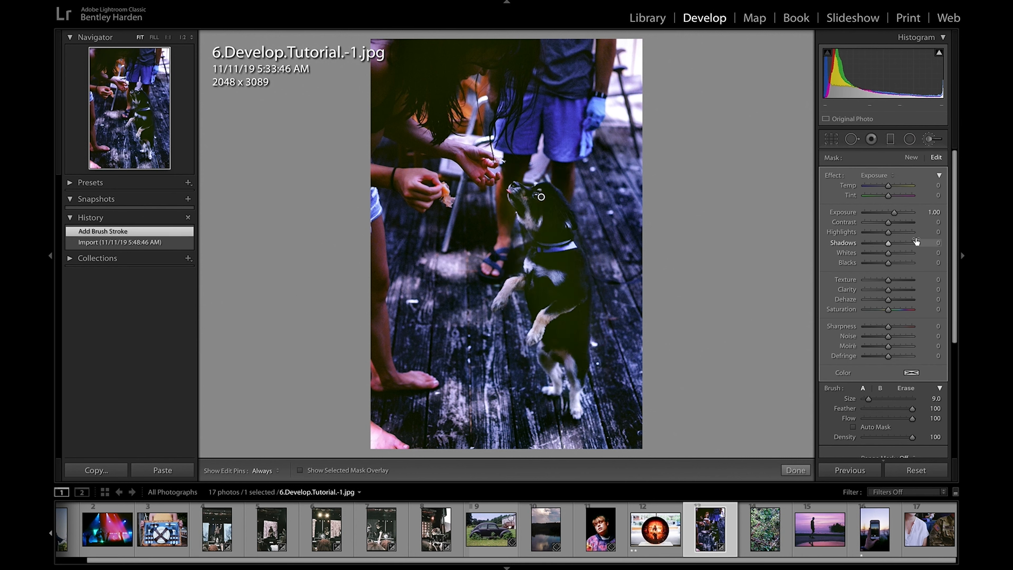
pyautogui.moveTo(893, 212)
pyautogui.mouseDown()
pyautogui.moveTo(917, 216)
pyautogui.moveTo(885, 216)
pyautogui.moveTo(902, 216)
pyautogui.moveTo(888, 216)
pyautogui.moveTo(899, 187)
pyautogui.moveTo(917, 193)
pyautogui.moveTo(858, 202)
pyautogui.moveTo(924, 200)
pyautogui.moveTo(862, 200)
pyautogui.moveTo(889, 200)
pyautogui.mouseUp()
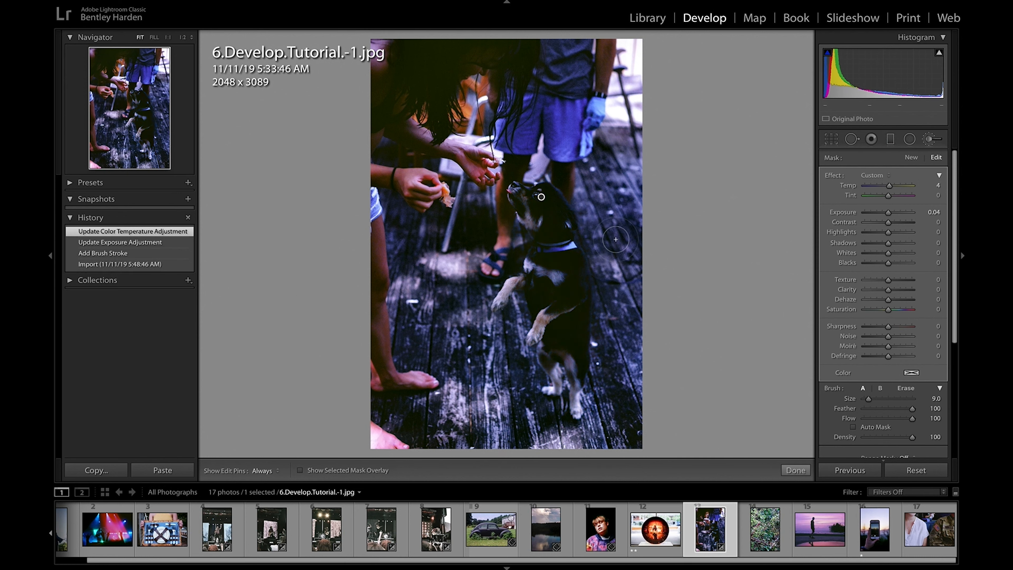
pyautogui.moveTo(531, 209)
pyautogui.mouseDown()
pyautogui.moveTo(576, 168)
pyautogui.moveTo(535, 128)
pyautogui.moveTo(403, 308)
pyautogui.moveTo(393, 219)
pyautogui.moveTo(450, 111)
pyautogui.moveTo(425, 64)
pyautogui.moveTo(453, 114)
pyautogui.moveTo(440, 66)
pyautogui.moveTo(501, 135)
pyautogui.mouseUp()
# Step: Delete the brush adjustment, finish brush editing, and restore the photo's imported state from the history
pyautogui.press('Delete')
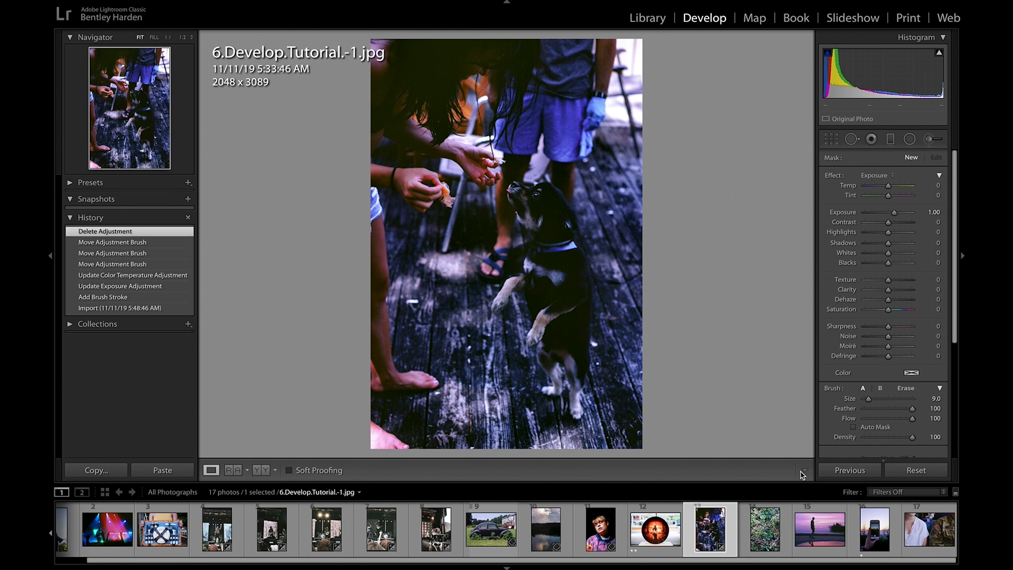
pyautogui.click(799, 472)
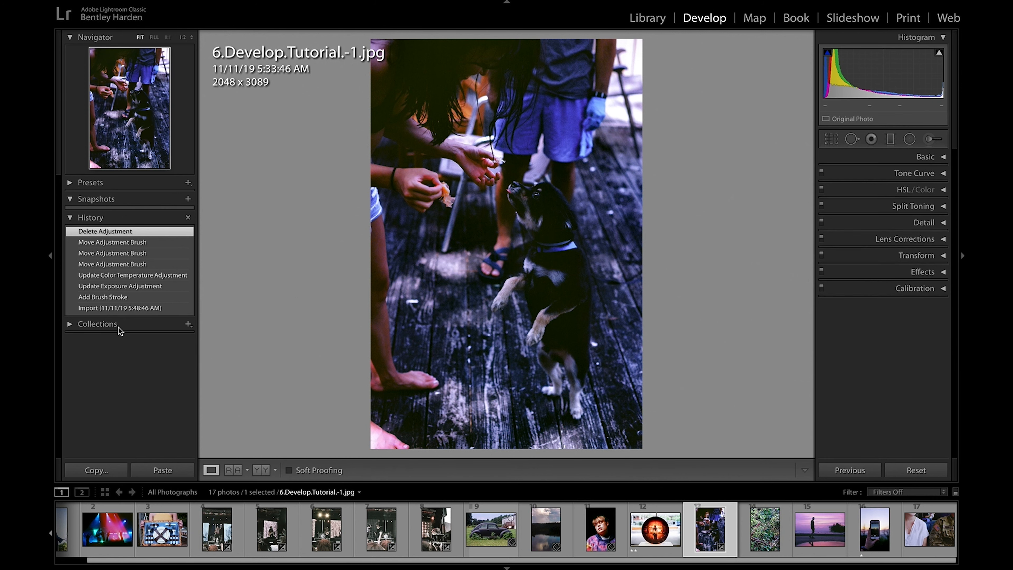
pyautogui.click(128, 311)
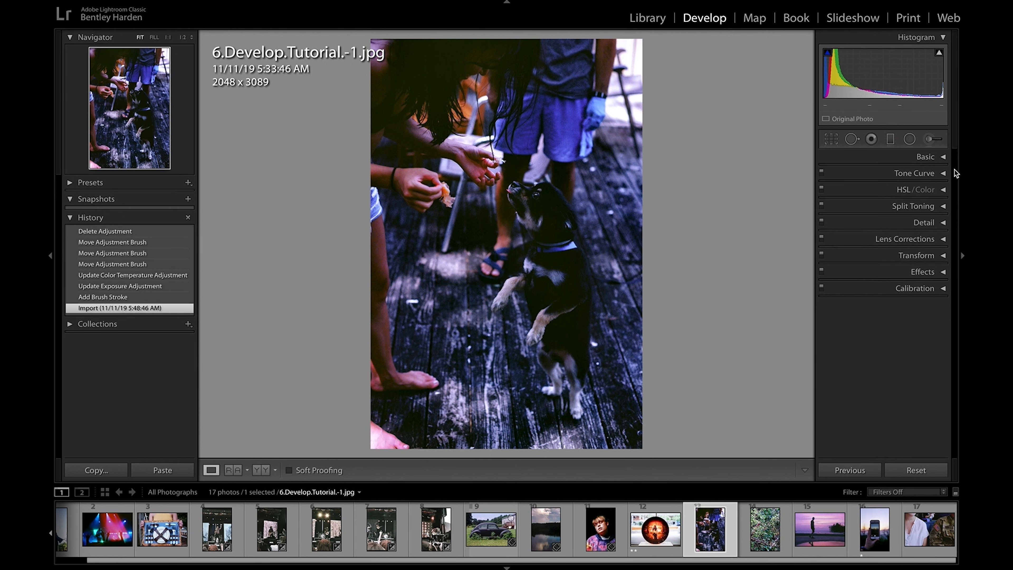
# Step: Set the dog photo's Temp to +18, Tint to −14, Exposure to +0.50 and Contrast to +4
pyautogui.click(944, 158)
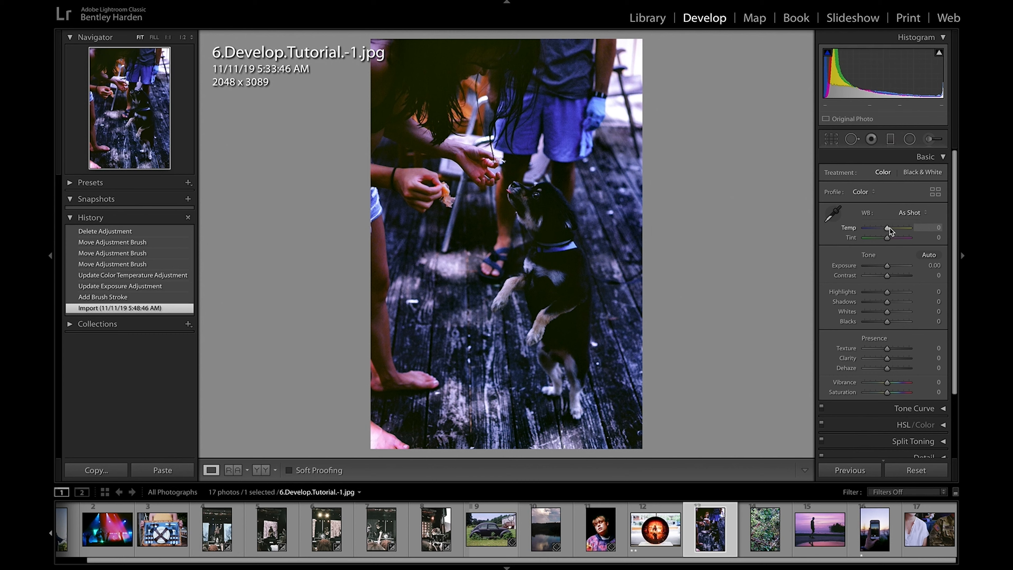
pyautogui.moveTo(888, 230); pyautogui.dragTo(888, 264)
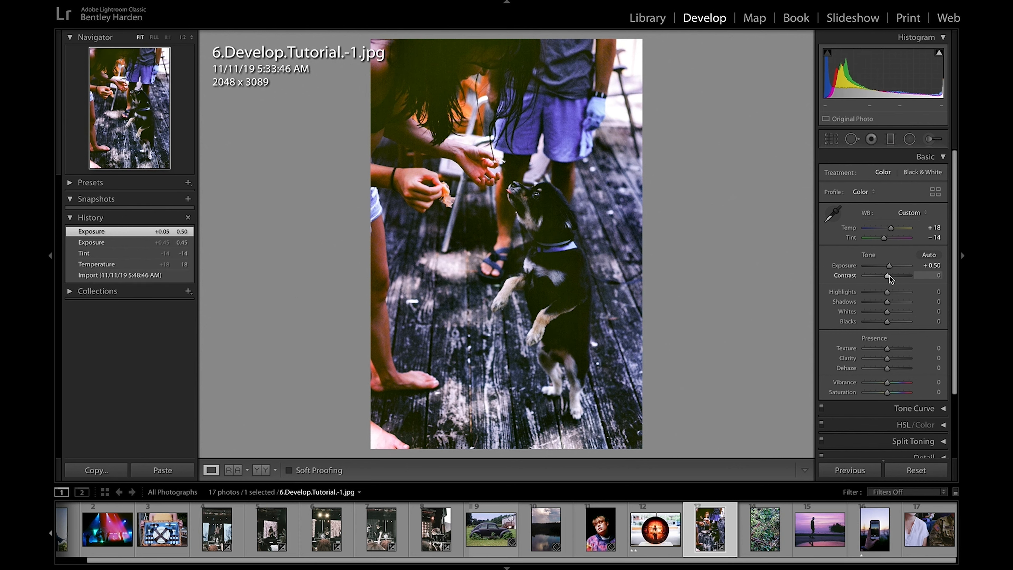
pyautogui.moveTo(889, 279)
pyautogui.mouseDown()
pyautogui.moveTo(878, 279)
pyautogui.moveTo(912, 279)
pyautogui.moveTo(885, 282)
pyautogui.mouseUp()
pyautogui.moveTo(904, 280)
pyautogui.mouseDown()
pyautogui.moveTo(915, 281)
pyautogui.moveTo(890, 283)
pyautogui.mouseUp()
pyautogui.moveTo(889, 283); pyautogui.dragTo(889, 282)
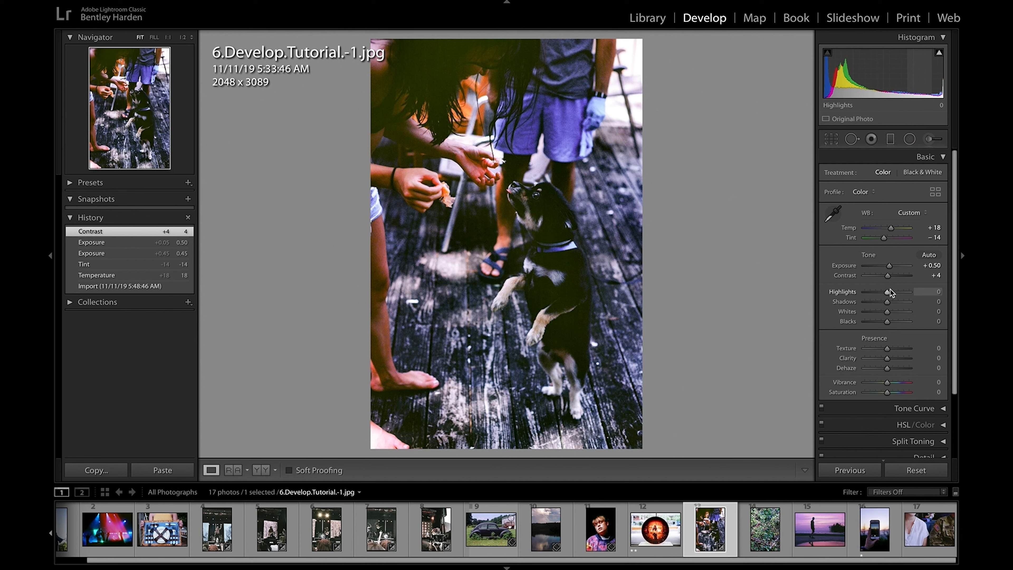
# Step: Set Highlights to −31, Shadows to +20, Whites to +19 and Blacks to −7, trying Whites at +77 along the way
pyautogui.moveTo(890, 294)
pyautogui.mouseDown()
pyautogui.moveTo(902, 293)
pyautogui.moveTo(872, 297)
pyautogui.moveTo(906, 294)
pyautogui.moveTo(873, 292)
pyautogui.moveTo(884, 294)
pyautogui.mouseUp()
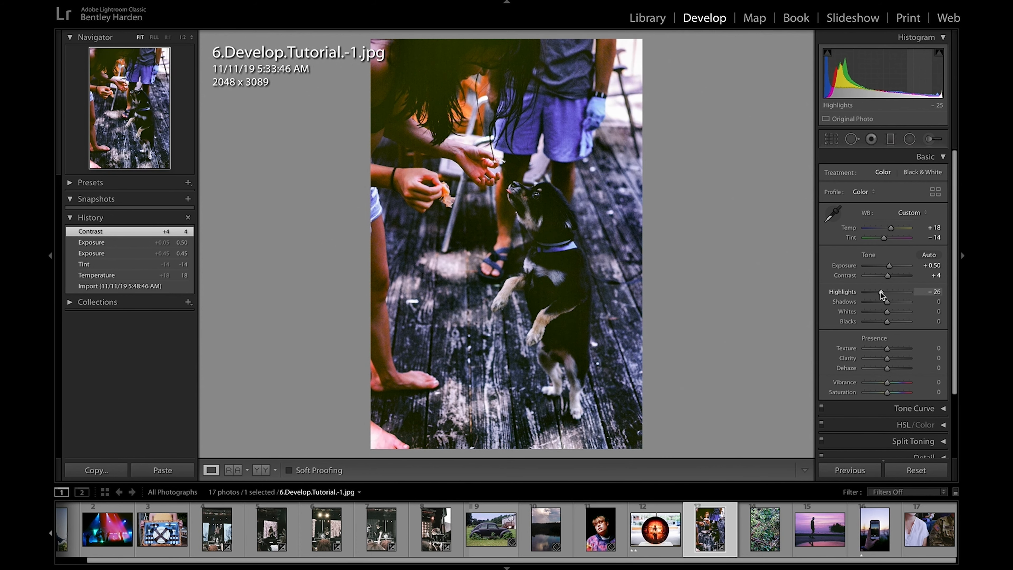
pyautogui.moveTo(880, 292)
pyautogui.mouseDown()
pyautogui.moveTo(909, 305)
pyautogui.moveTo(875, 302)
pyautogui.moveTo(891, 304)
pyautogui.mouseUp()
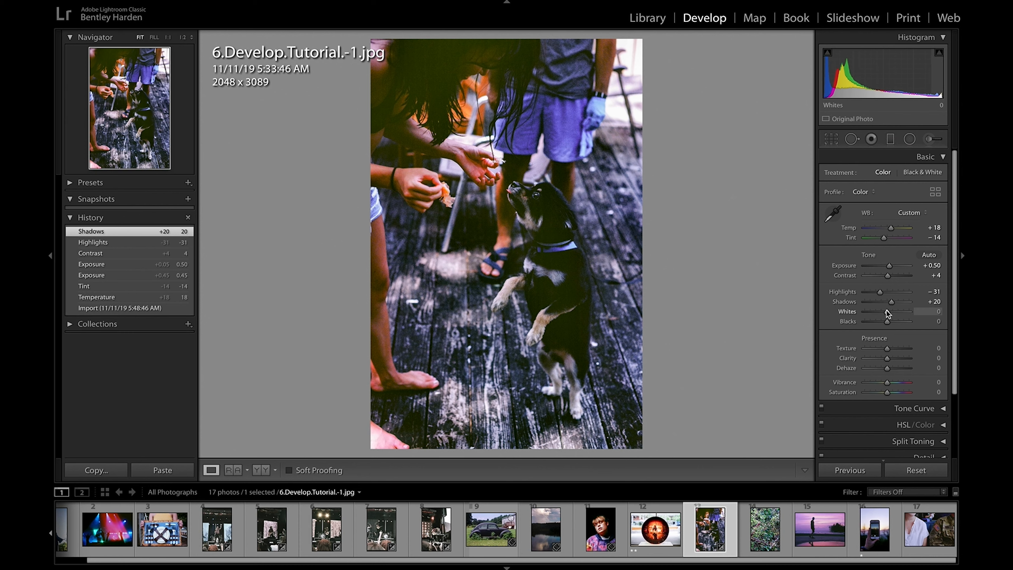
pyautogui.moveTo(886, 313)
pyautogui.mouseDown()
pyautogui.moveTo(915, 311)
pyautogui.moveTo(884, 312)
pyautogui.moveTo(904, 309)
pyautogui.mouseUp()
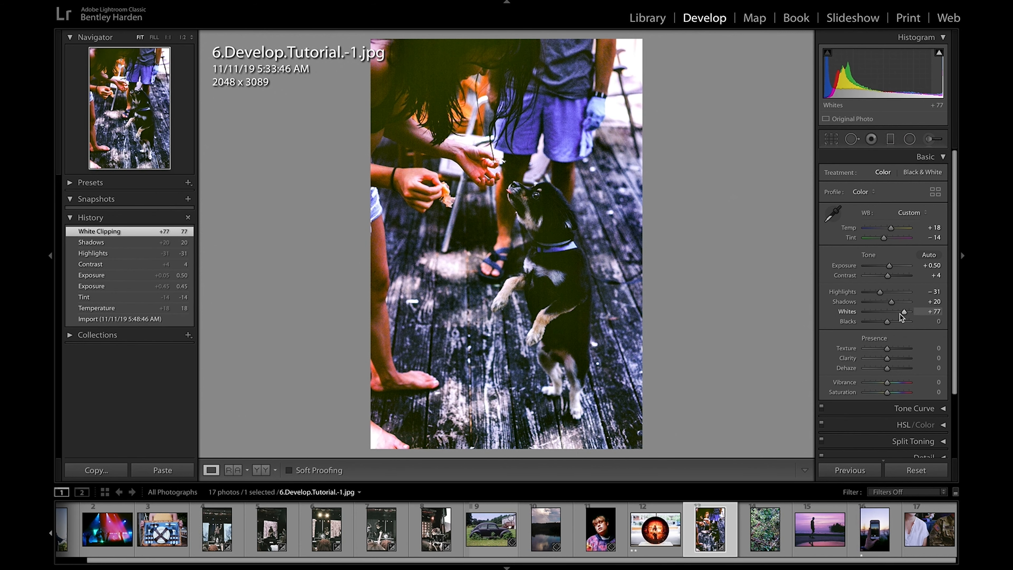
pyautogui.moveTo(906, 313)
pyautogui.mouseDown()
pyautogui.moveTo(870, 314)
pyautogui.moveTo(892, 313)
pyautogui.mouseUp()
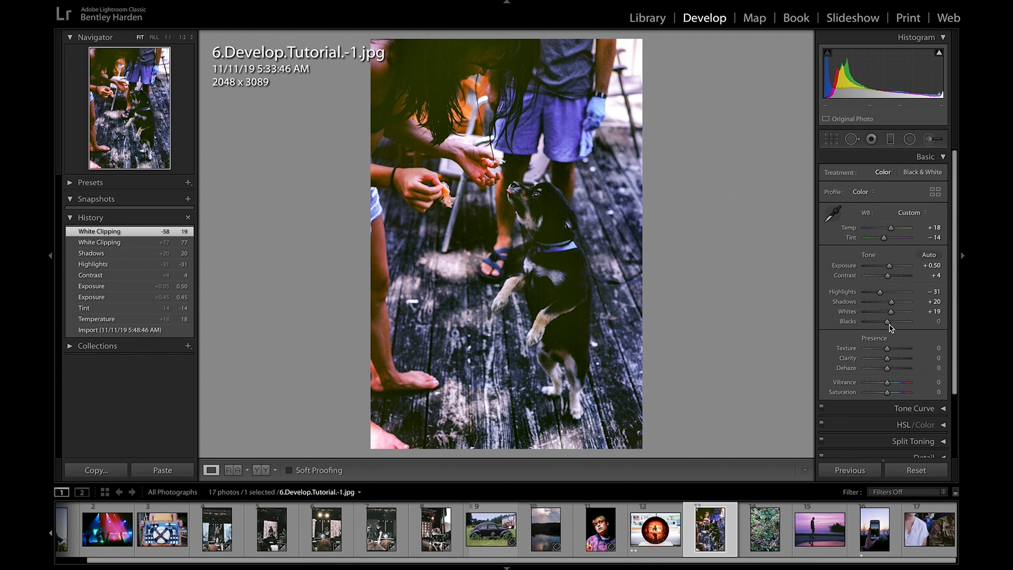
pyautogui.moveTo(888, 322)
pyautogui.mouseDown()
pyautogui.moveTo(874, 323)
pyautogui.moveTo(900, 324)
pyautogui.moveTo(885, 320)
pyautogui.mouseUp()
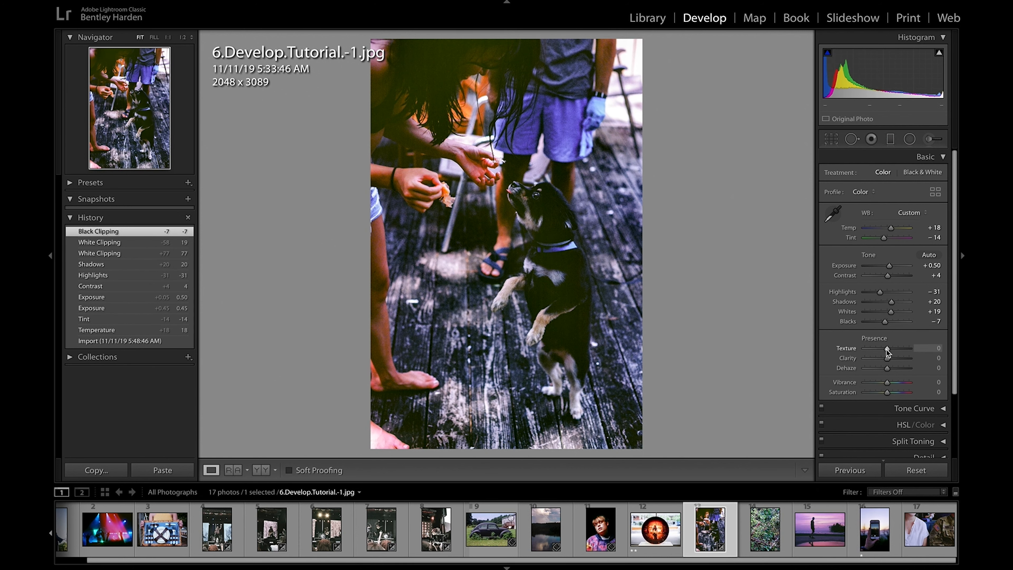
# Step: Set the dog photo's Texture to −17, Clarity to +7 and Dehaze to +21
pyautogui.moveTo(886, 349)
pyautogui.mouseDown()
pyautogui.moveTo(904, 350)
pyautogui.moveTo(864, 348)
pyautogui.moveTo(911, 348)
pyautogui.moveTo(856, 350)
pyautogui.moveTo(914, 359)
pyautogui.moveTo(869, 358)
pyautogui.moveTo(889, 360)
pyautogui.mouseUp()
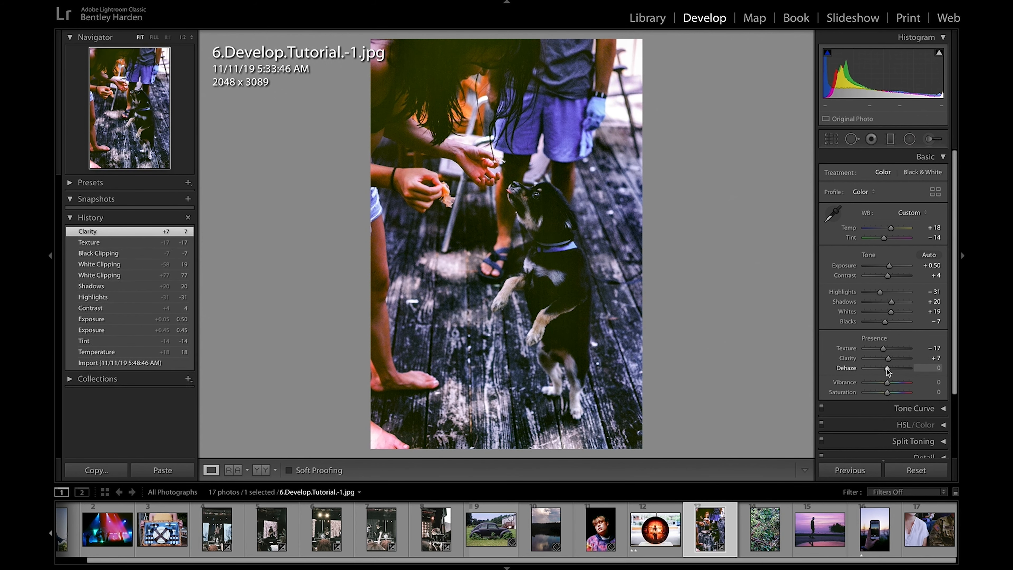
pyautogui.moveTo(885, 367)
pyautogui.mouseDown()
pyautogui.moveTo(869, 370)
pyautogui.moveTo(910, 370)
pyautogui.moveTo(877, 373)
pyautogui.moveTo(891, 372)
pyautogui.mouseUp()
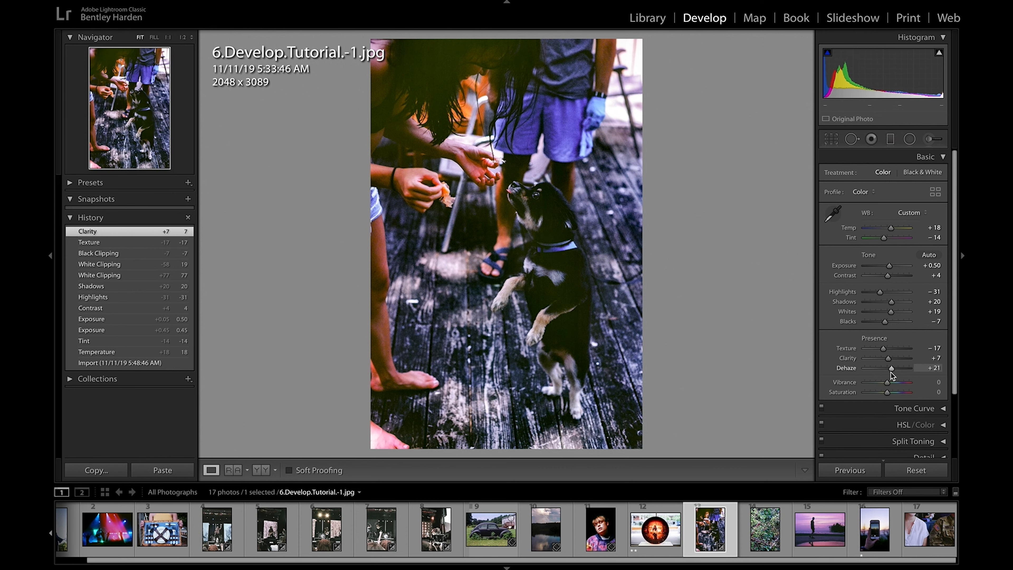
pyautogui.moveTo(891, 373); pyautogui.dragTo(890, 373)
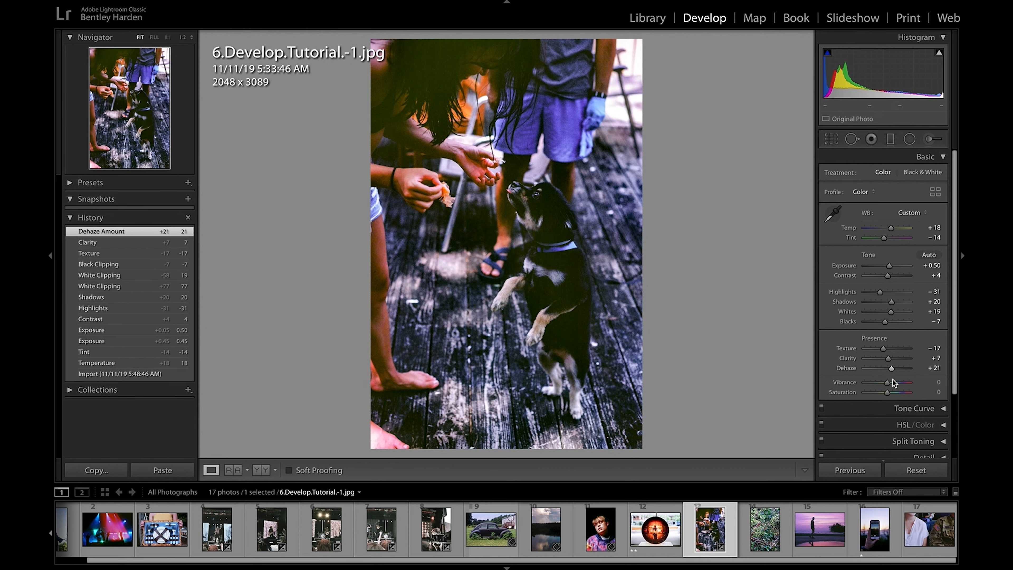
# Step: Set Vibrance to +5 and Saturation to −16, and collapse the Basic settings
pyautogui.moveTo(887, 384); pyautogui.dragTo(889, 384)
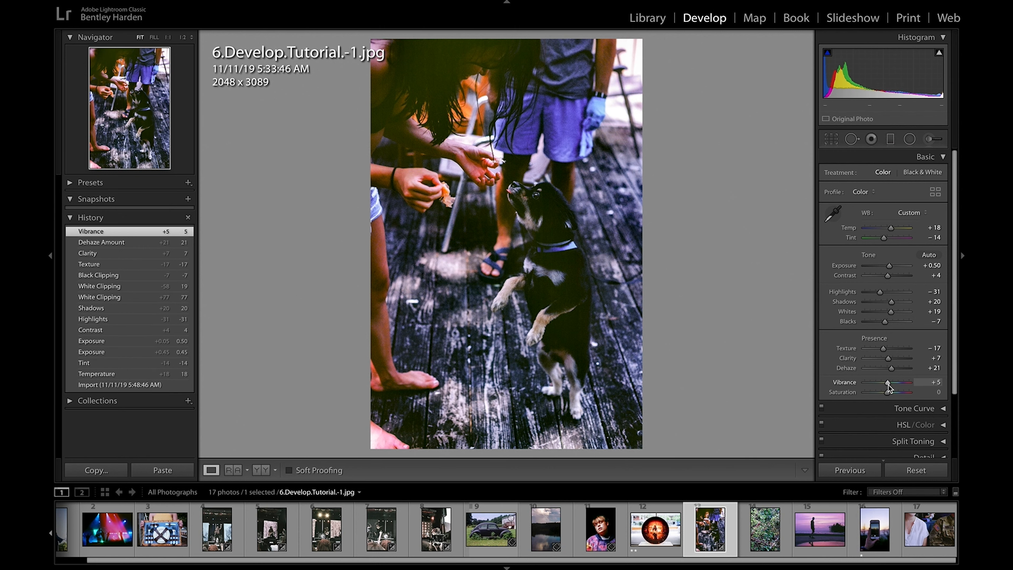
pyautogui.moveTo(886, 391)
pyautogui.mouseDown()
pyautogui.moveTo(877, 391)
pyautogui.moveTo(903, 390)
pyautogui.moveTo(884, 391)
pyautogui.mouseUp()
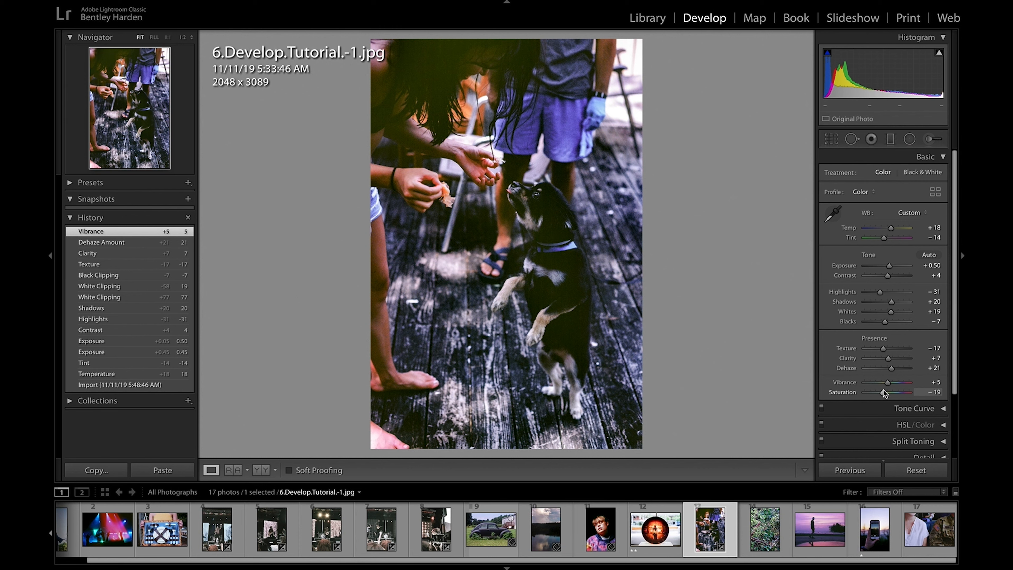
pyautogui.moveTo(883, 391); pyautogui.dragTo(885, 391)
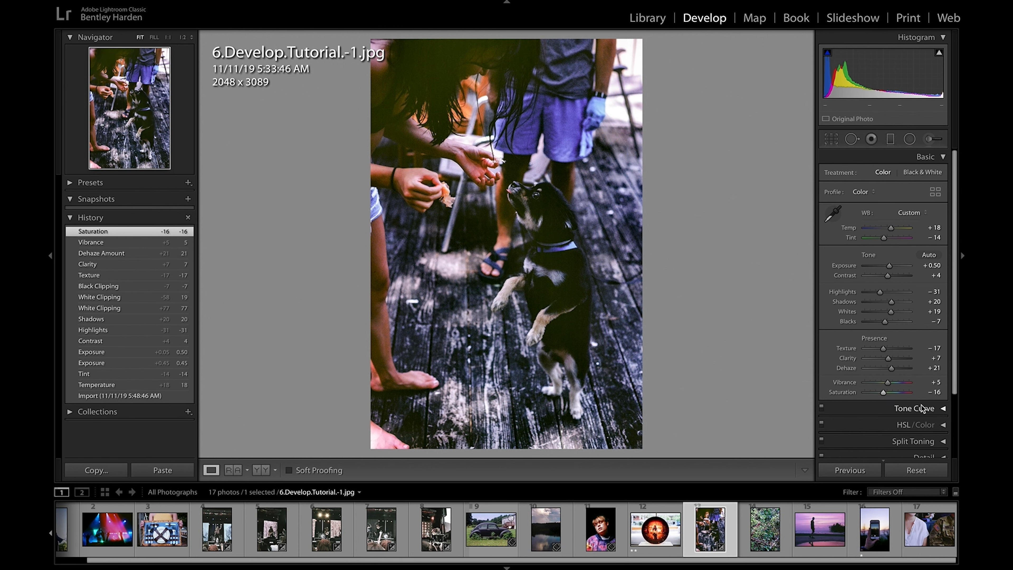
pyautogui.click(944, 157)
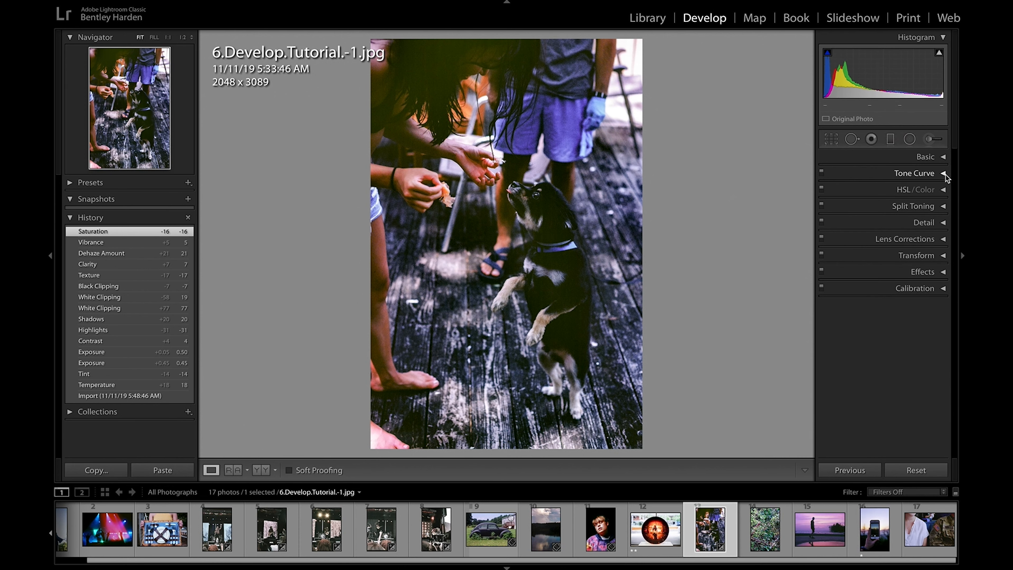
# Step: Try a tone curve with Highlights +38, Lights +19, Darks −32 and Shadows −32, and revert to the Saturation state in the history
pyautogui.click(945, 174)
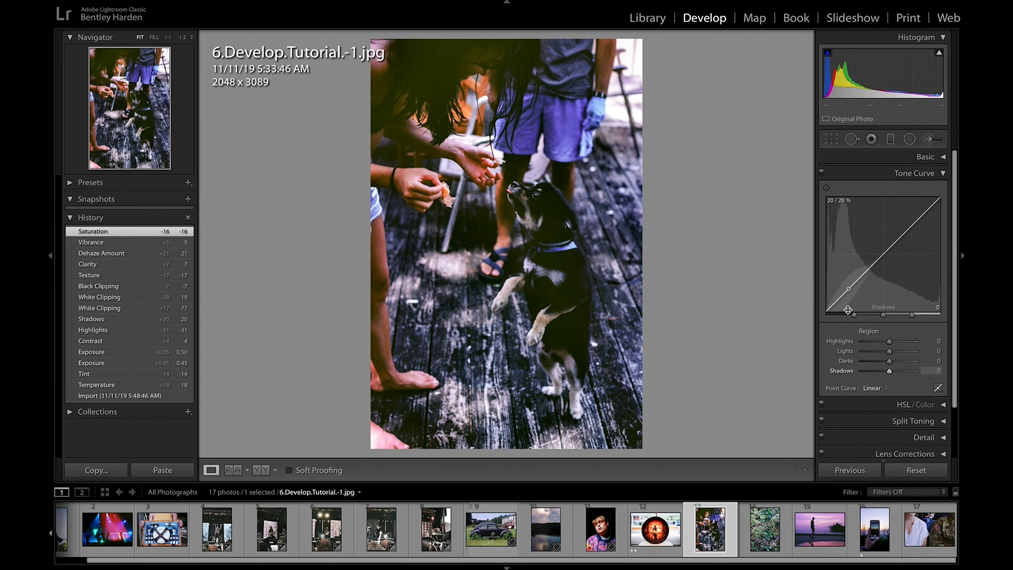
pyautogui.moveTo(850, 304); pyautogui.dragTo(850, 309)
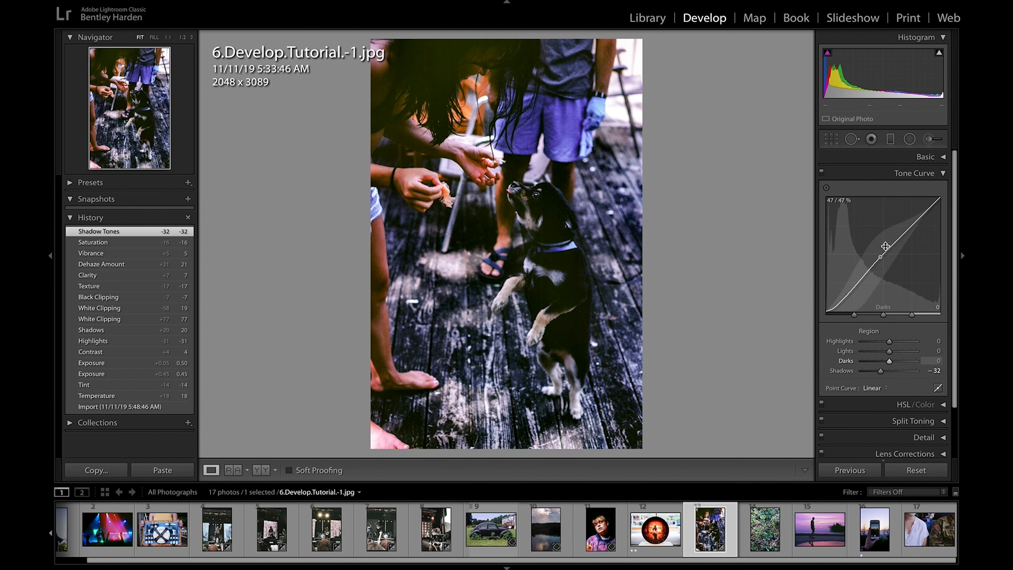
pyautogui.moveTo(906, 232); pyautogui.dragTo(916, 205)
pyautogui.moveTo(862, 279); pyautogui.dragTo(861, 288)
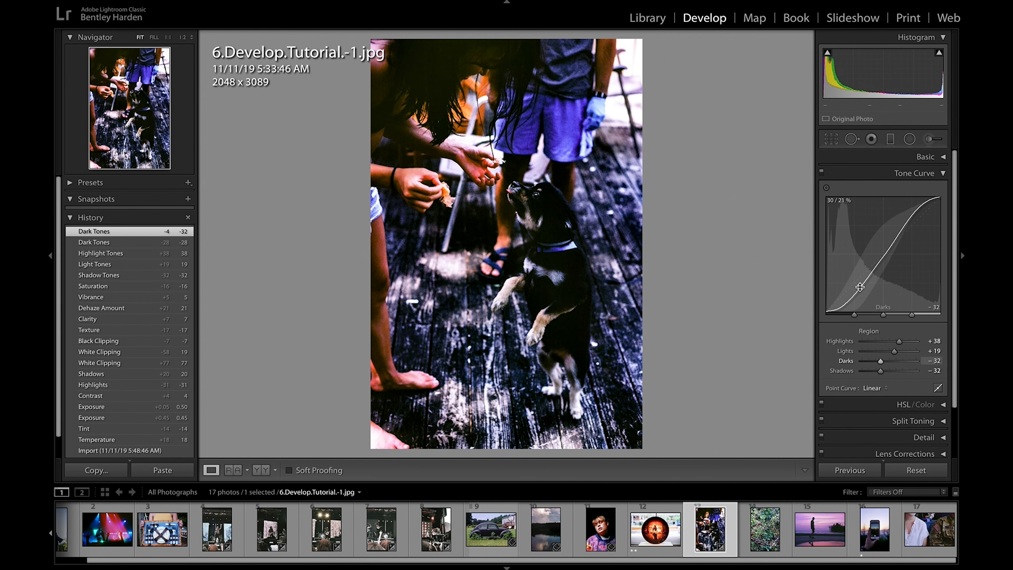
pyautogui.click(117, 288)
pyautogui.click(939, 174)
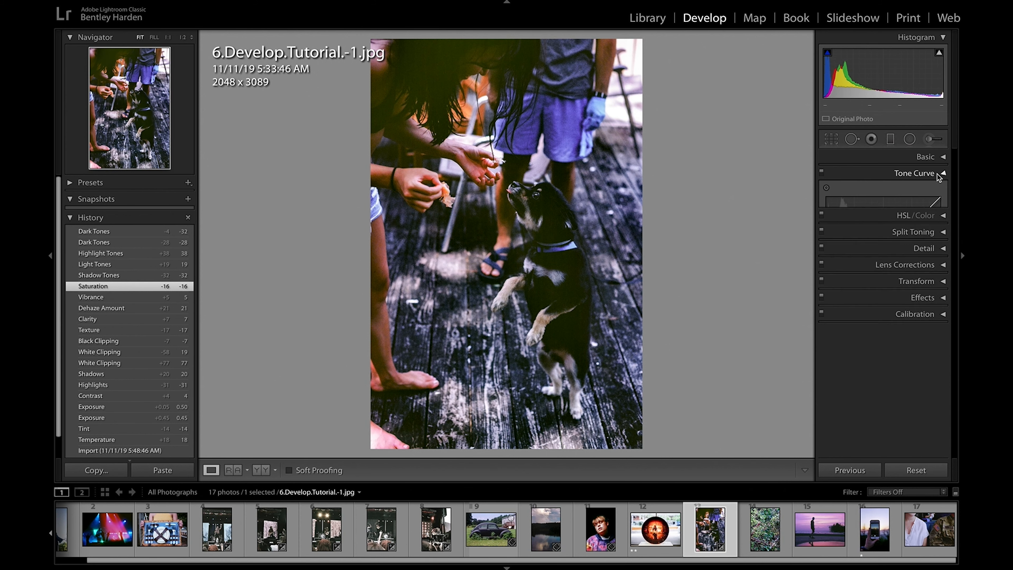
# Step: Set the Green hue to +17 and the Blue hue to −15, trying the Red hue at +77 along the way
pyautogui.click(942, 191)
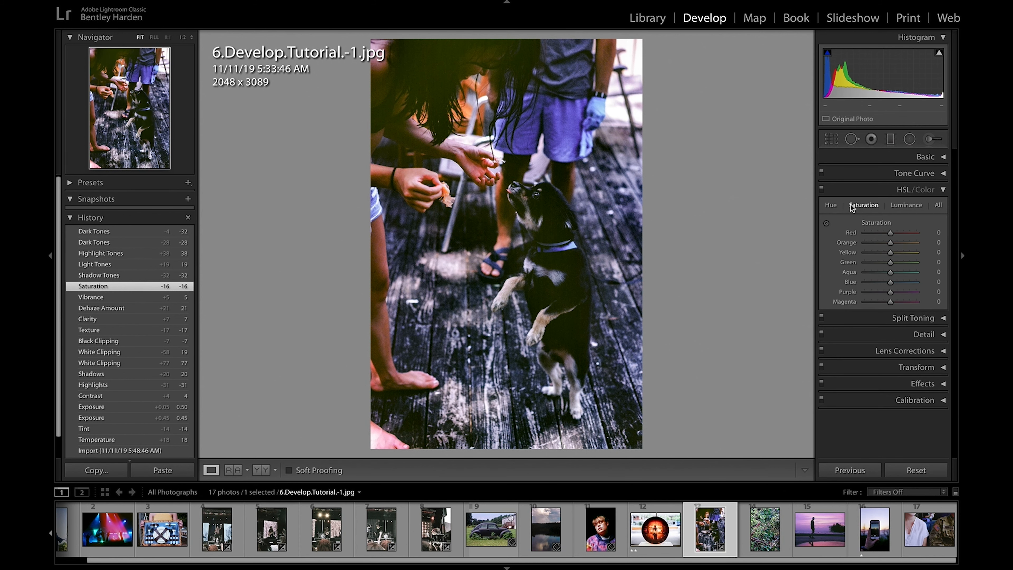
pyautogui.click(833, 205)
pyautogui.moveTo(890, 232); pyautogui.dragTo(910, 225)
pyautogui.hotkey('ctrl', 'z')
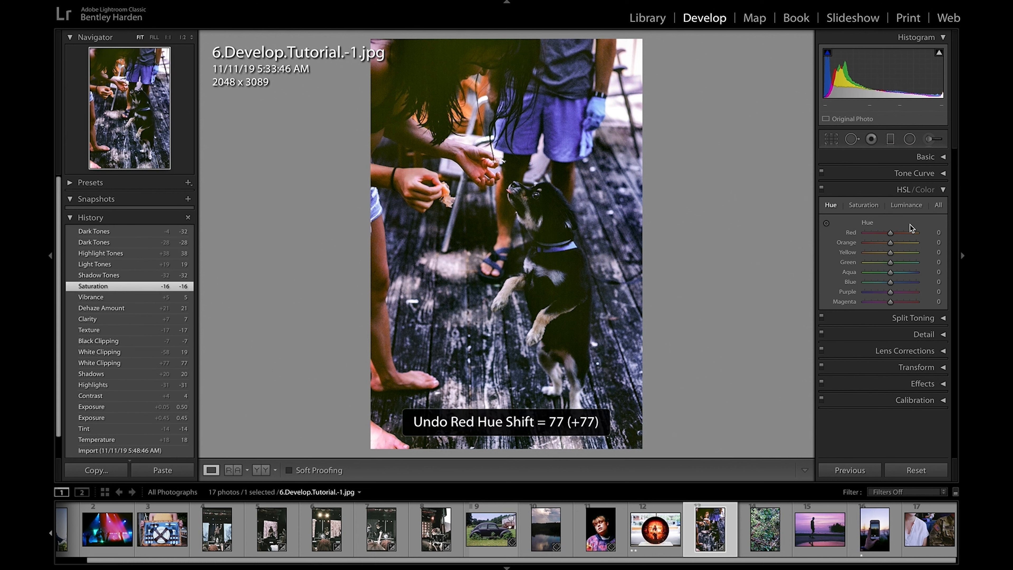
pyautogui.moveTo(890, 262); pyautogui.dragTo(887, 284)
# Step: Try the Red colour saturation at +100 and the Blue saturation at +100, undoing each change
pyautogui.click(863, 205)
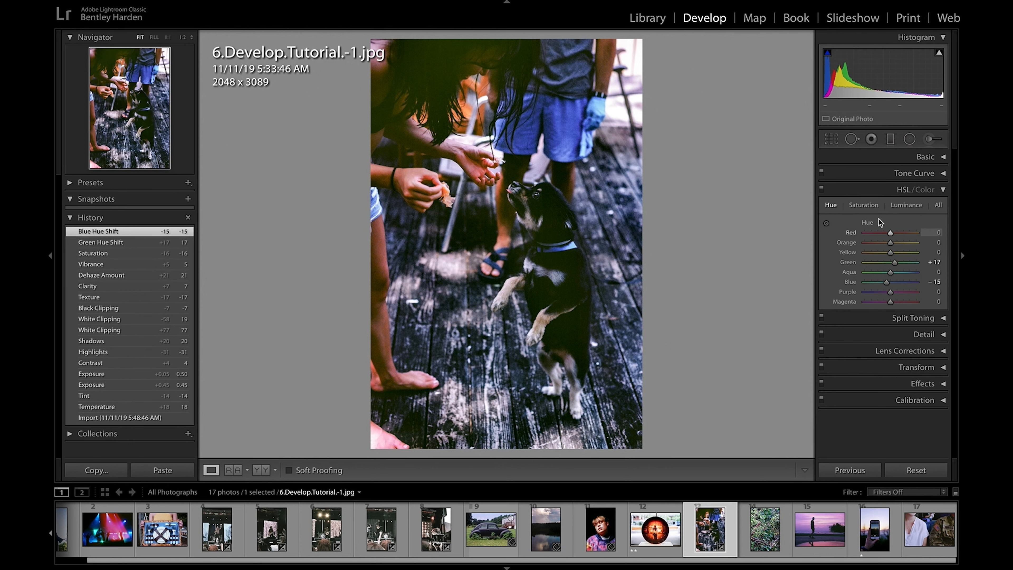
pyautogui.moveTo(892, 233); pyautogui.dragTo(918, 237)
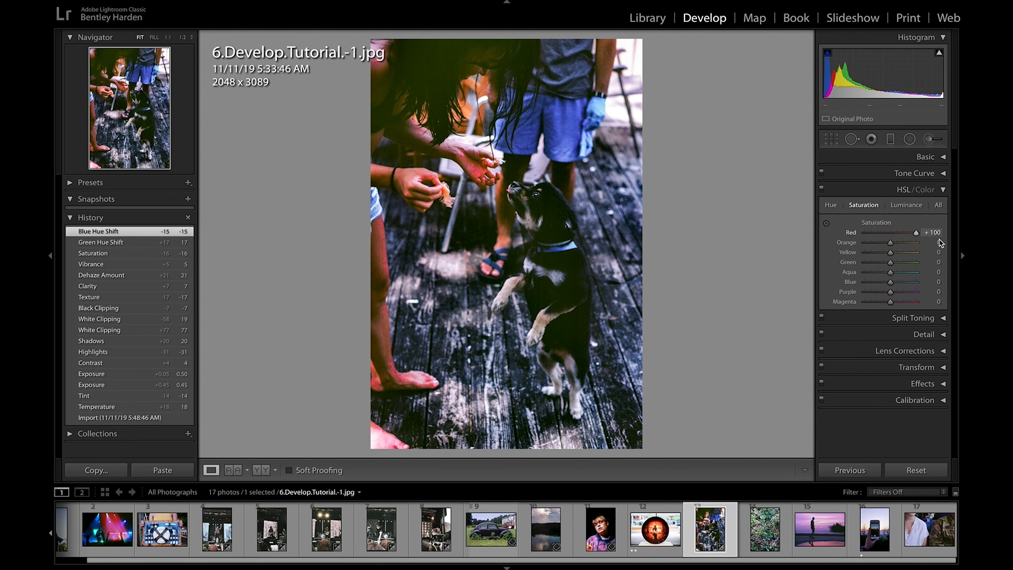
pyautogui.hotkey('ctrl', 'z')
pyautogui.moveTo(891, 281); pyautogui.dragTo(955, 280)
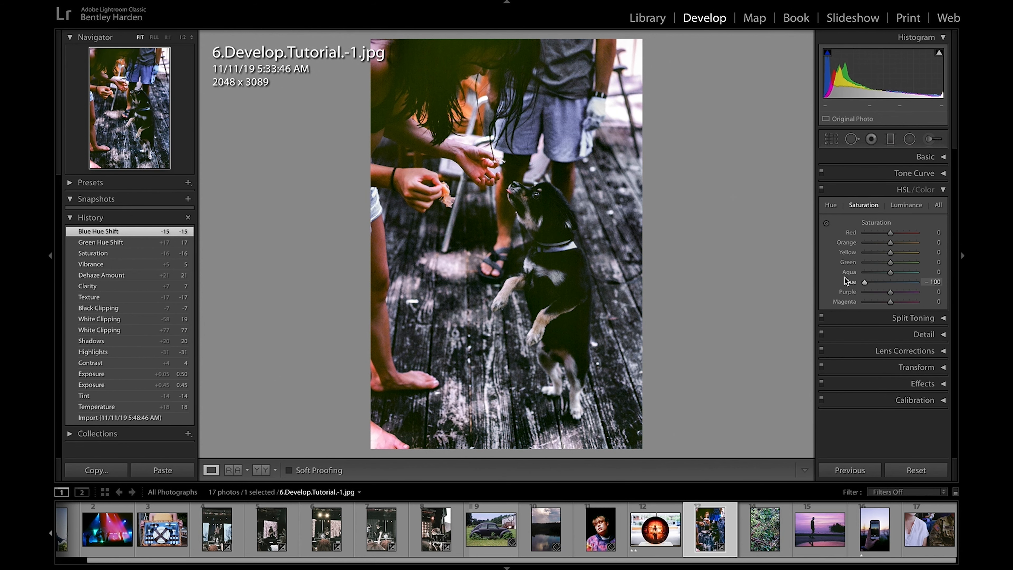
pyautogui.hotkey('ctrl', 'z')
# Step: Try changing the Blue luminance, undo it, and collapse the HSL settings
pyautogui.click(924, 205)
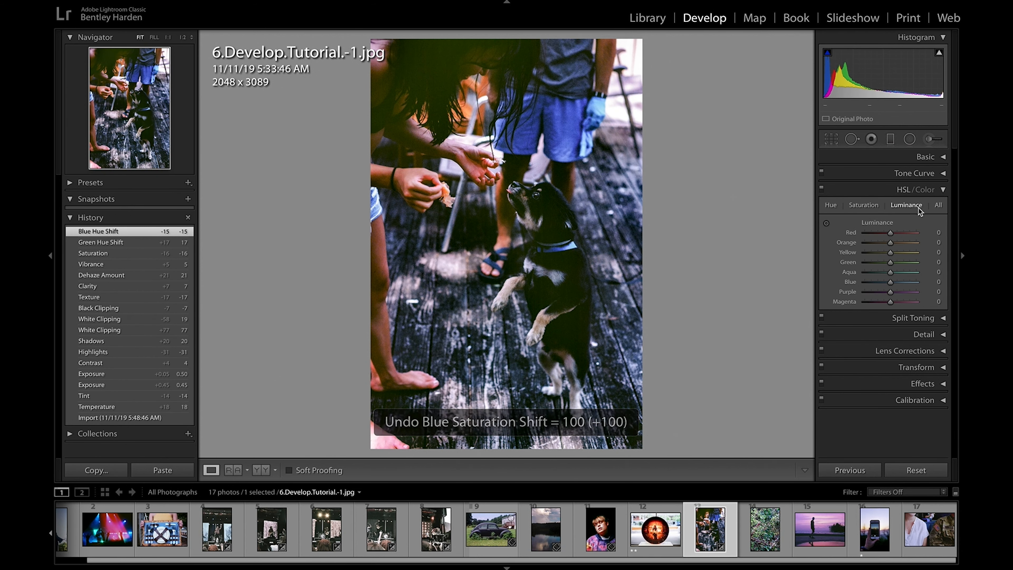
pyautogui.moveTo(890, 282)
pyautogui.mouseDown()
pyautogui.moveTo(832, 281)
pyautogui.moveTo(894, 284)
pyautogui.mouseUp()
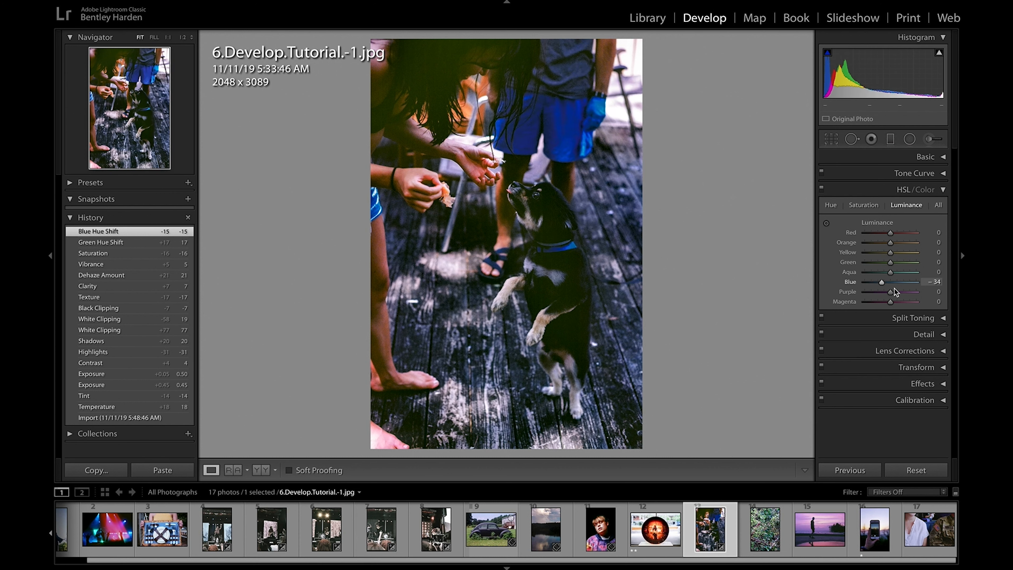
pyautogui.hotkey('ctrl', 'z')
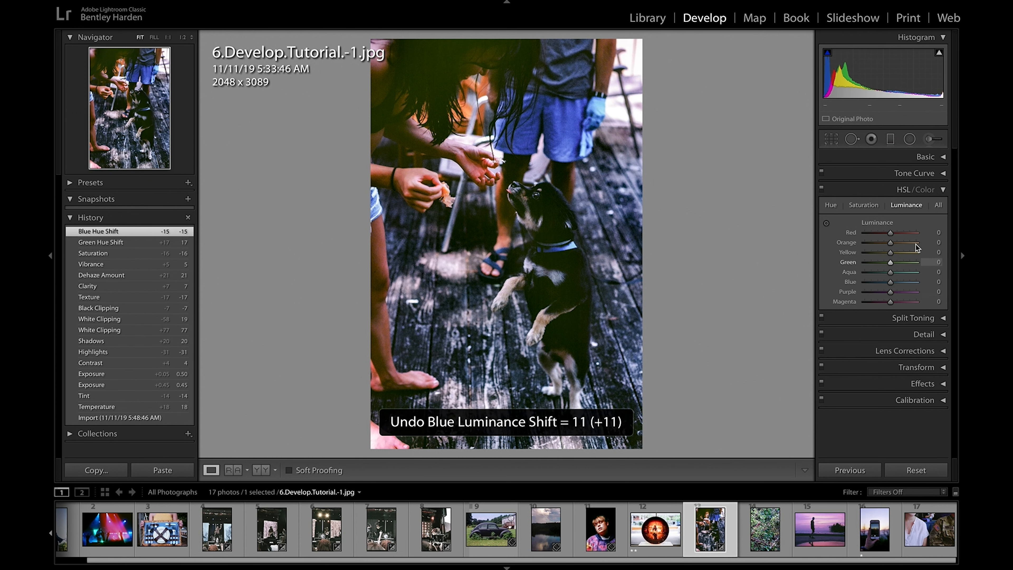
pyautogui.click(941, 191)
# Step: Try split toning with highlight hue 29, highlight saturation 46 and shadow hue 280, and undo the changes
pyautogui.click(943, 206)
pyautogui.moveTo(865, 232); pyautogui.dragTo(885, 242)
pyautogui.moveTo(865, 285); pyautogui.dragTo(886, 296)
pyautogui.hotkey('ctrl', 'z')
pyautogui.hotkey('ctrl', 'z')
pyautogui.hotkey('ctrl', 'z')
pyautogui.hotkey('ctrl', 'z')
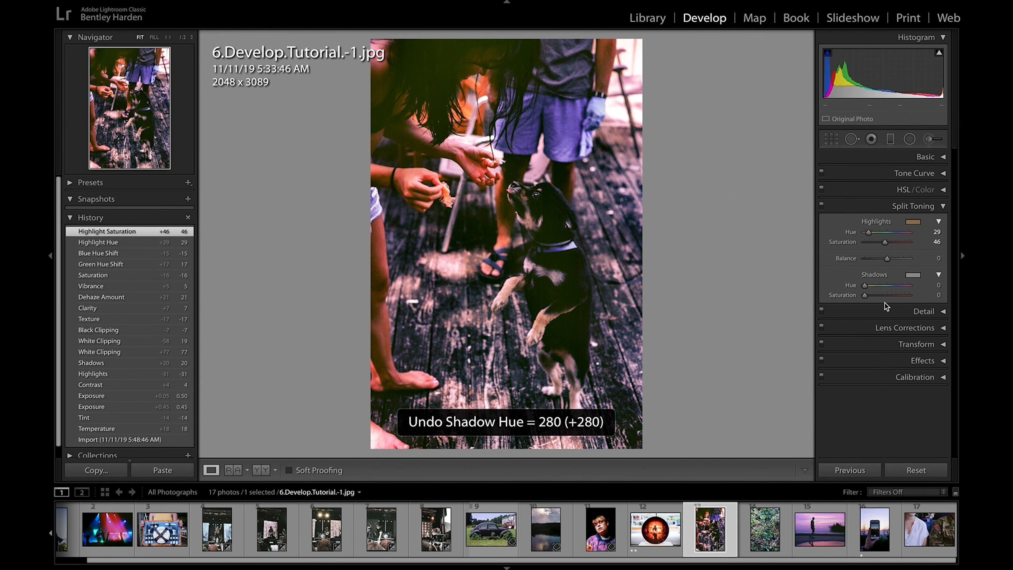
pyautogui.click(942, 208)
# Step: Set the sharpening Amount to 103 and show the dog's face in the detail preview
pyautogui.click(944, 222)
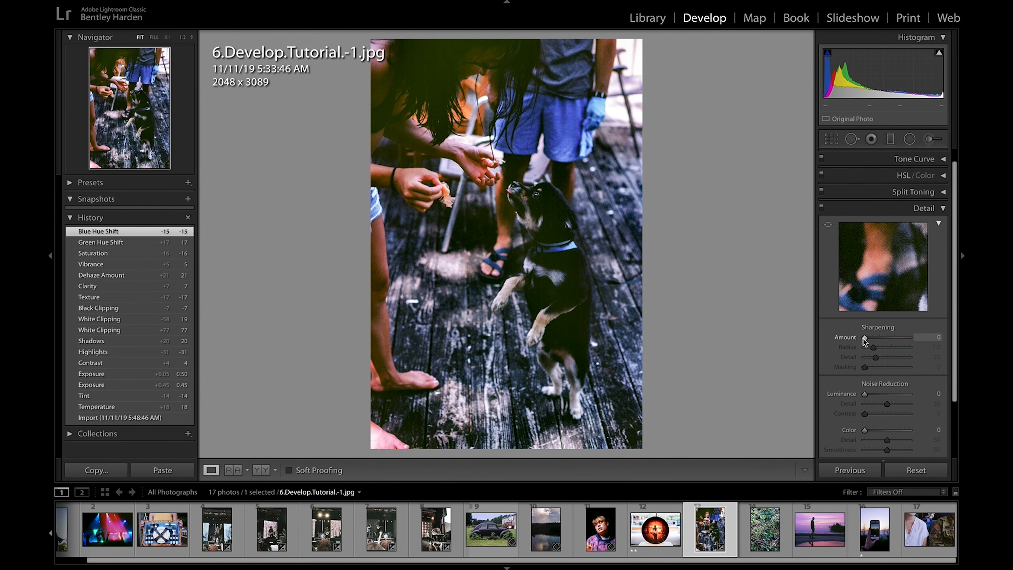
pyautogui.moveTo(865, 338); pyautogui.dragTo(894, 344)
pyautogui.click(889, 263)
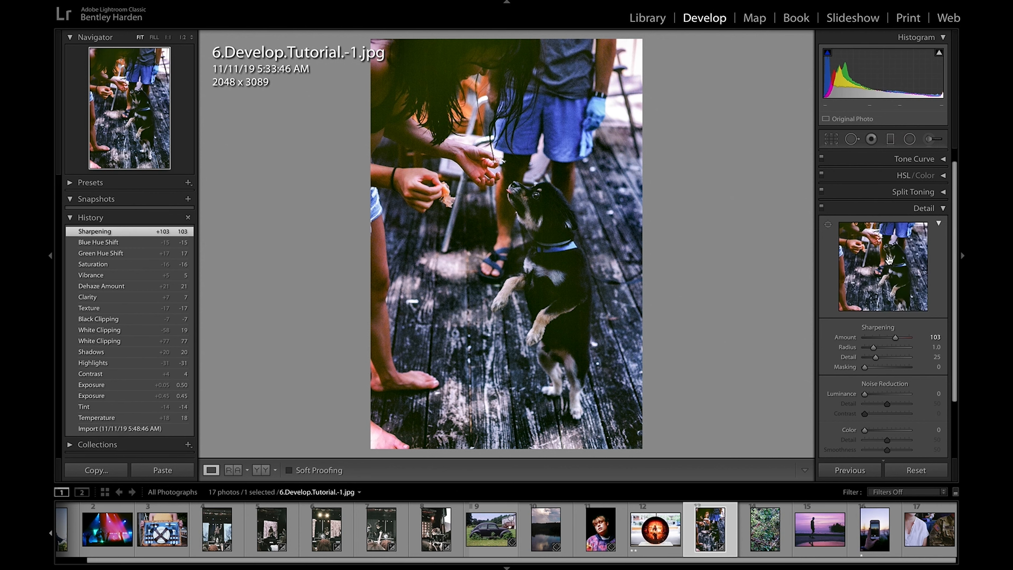
pyautogui.click(891, 250)
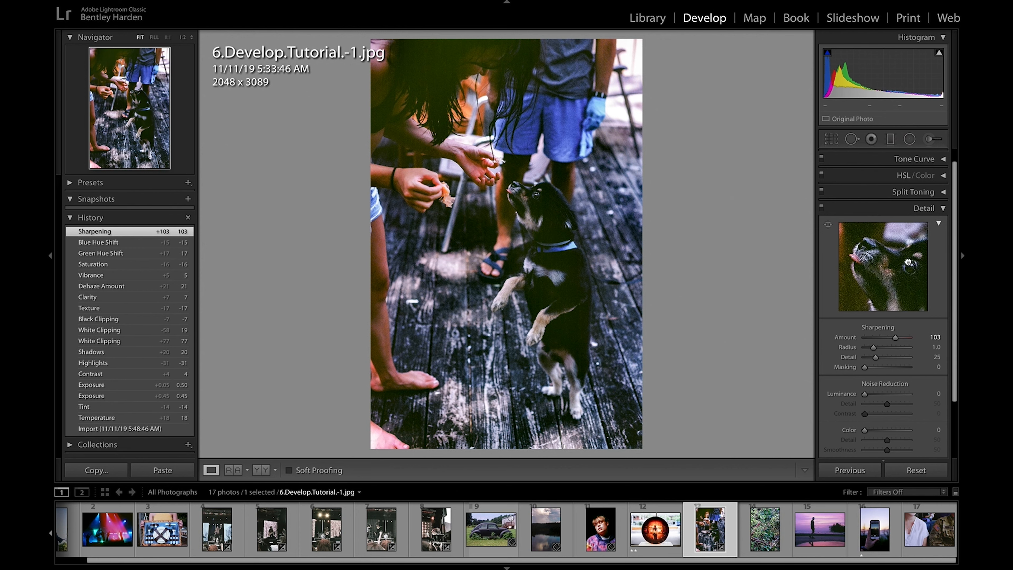
# Step: Set the sharpening Radius to 0.5, Detail to 43 and Masking to 100, and collapse the Detail settings
pyautogui.moveTo(874, 347)
pyautogui.mouseDown()
pyautogui.moveTo(865, 347)
pyautogui.moveTo(910, 367)
pyautogui.moveTo(884, 358)
pyautogui.mouseUp()
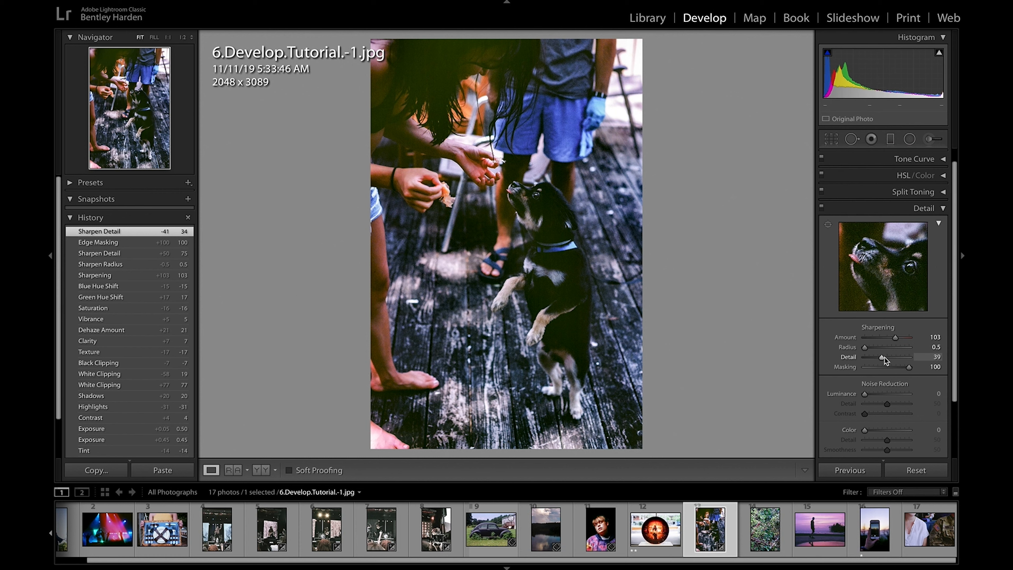
pyautogui.moveTo(885, 358); pyautogui.dragTo(886, 358)
pyautogui.scroll(-2, 888, 354)
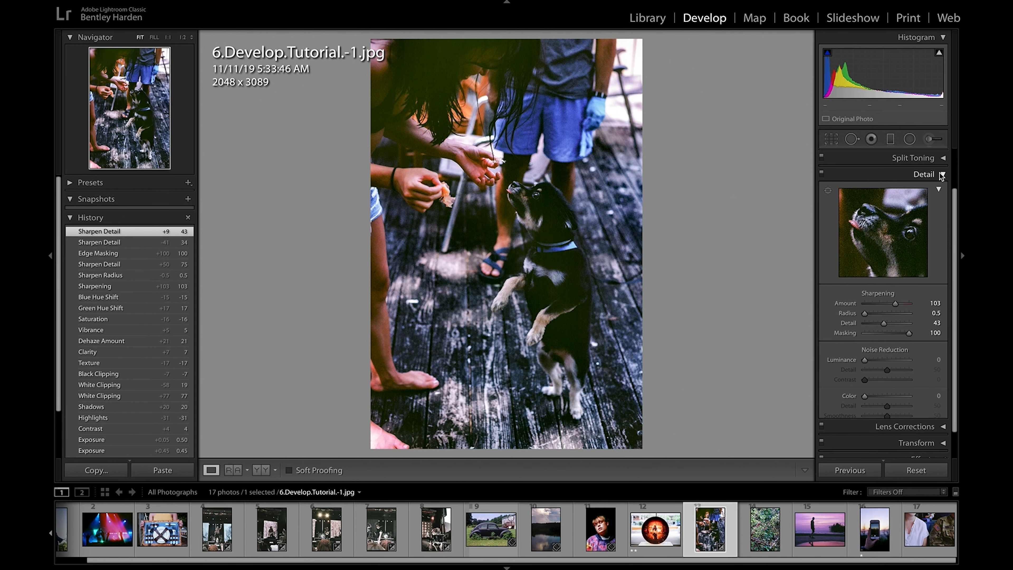
pyautogui.click(942, 174)
# Step: Try a manual lens Distortion amount of −100 and undo it
pyautogui.click(942, 239)
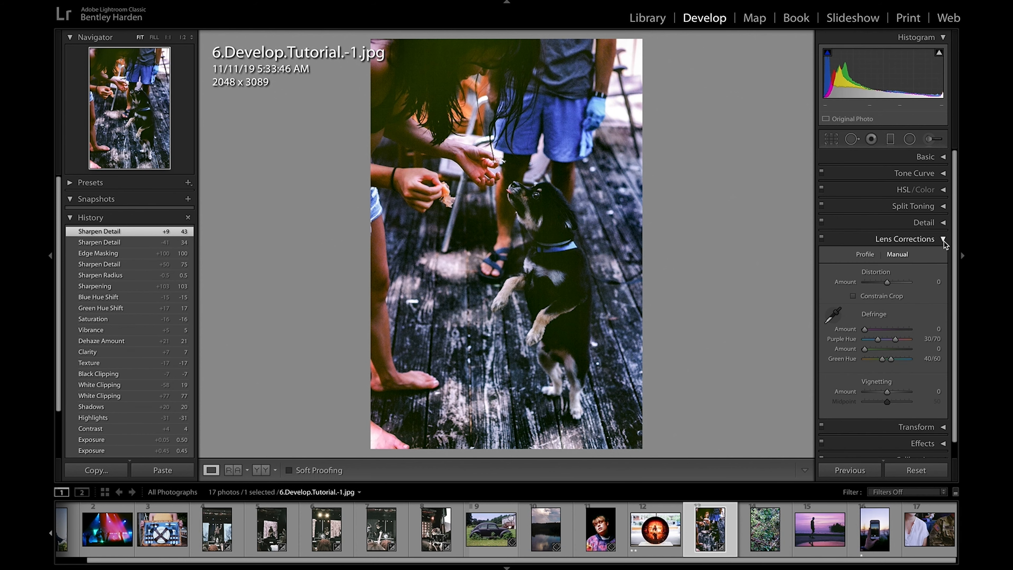
pyautogui.moveTo(887, 284); pyautogui.dragTo(861, 290)
pyautogui.hotkey('ctrl', 'z')
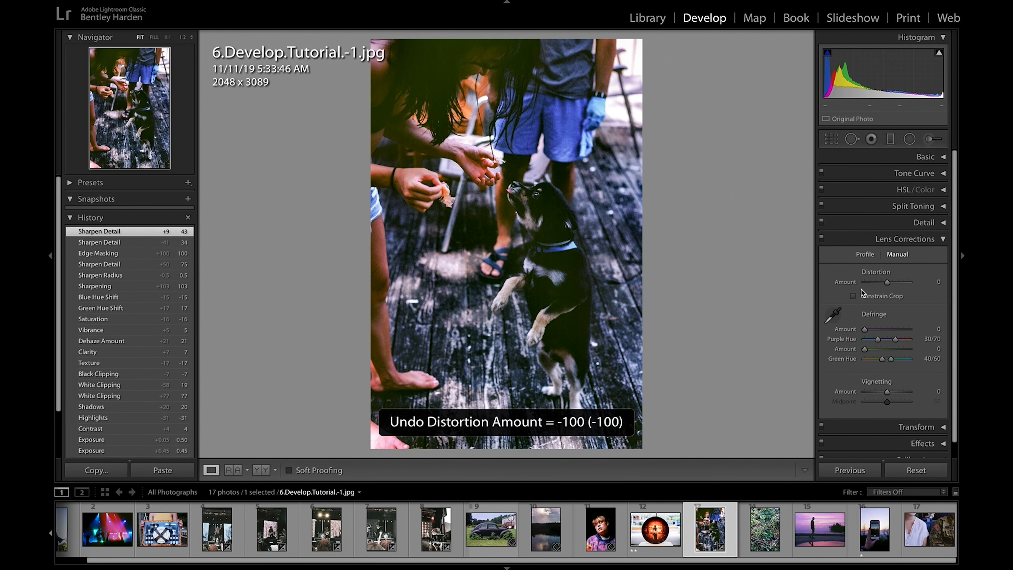
# Step: Try the purple defringe amount and a darker lens vignette, undoing both changes
pyautogui.moveTo(865, 331); pyautogui.dragTo(908, 339)
pyautogui.hotkey('ctrl', 'z')
pyautogui.hotkey('ctrl', 'z')
pyautogui.moveTo(887, 391); pyautogui.dragTo(828, 413)
pyautogui.hotkey('ctrl', 'z')
pyautogui.click(943, 239)
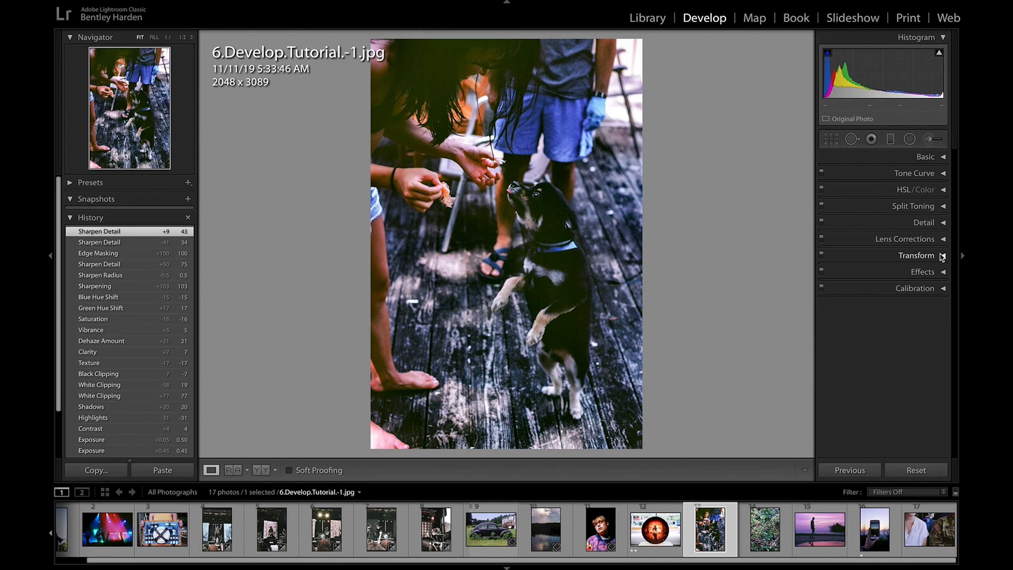
# Step: Show the Transform settings and open the photo 7.Tilt.Tutorial_.jpg for editing
pyautogui.click(942, 254)
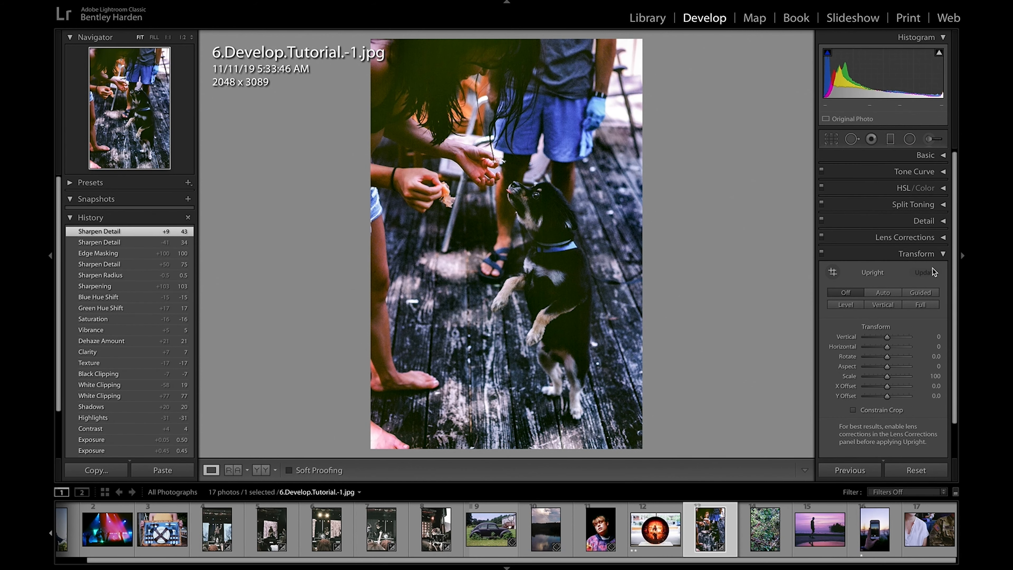
pyautogui.scroll(-1, 934, 270)
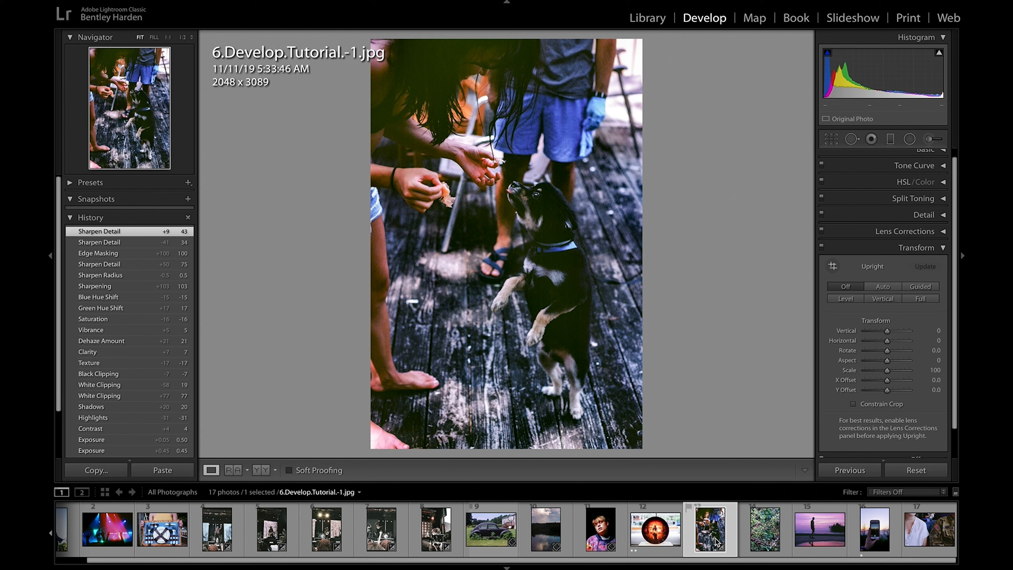
pyautogui.hscroll(-2, 561, 535)
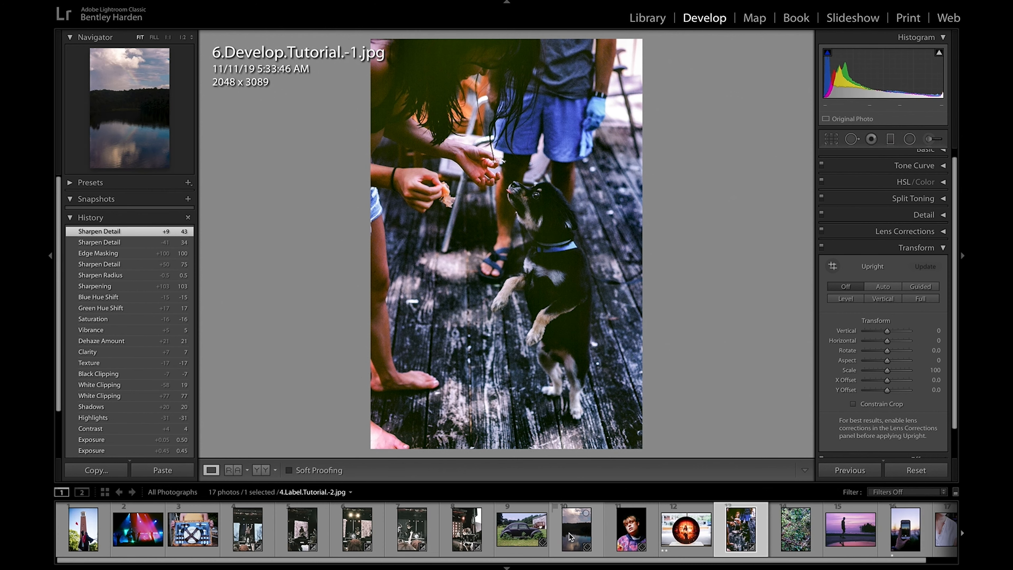
pyautogui.click(84, 536)
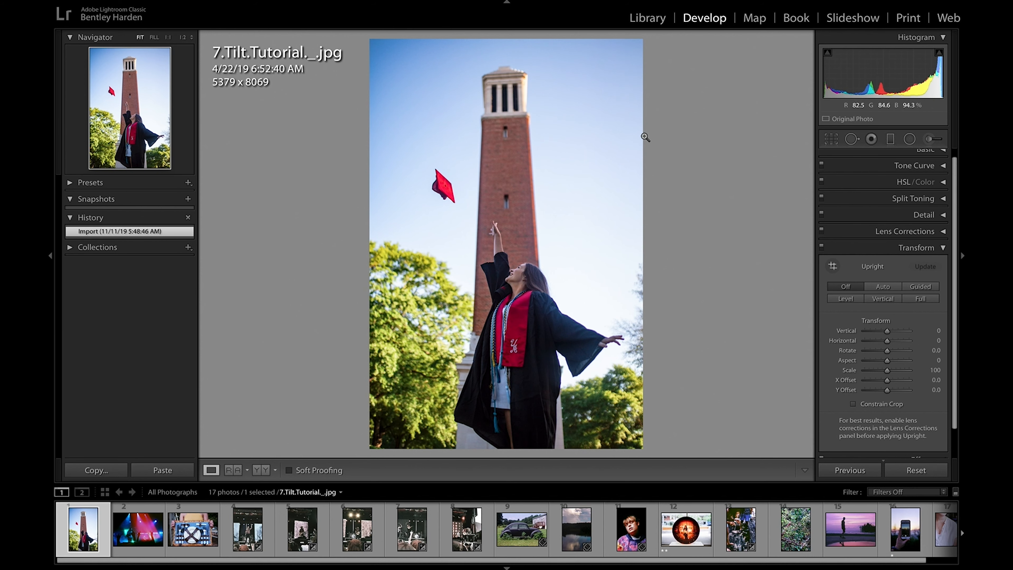
# Step: Try straightening the tower photo with a crop angle of 1.15 and undo it
pyautogui.click(832, 138)
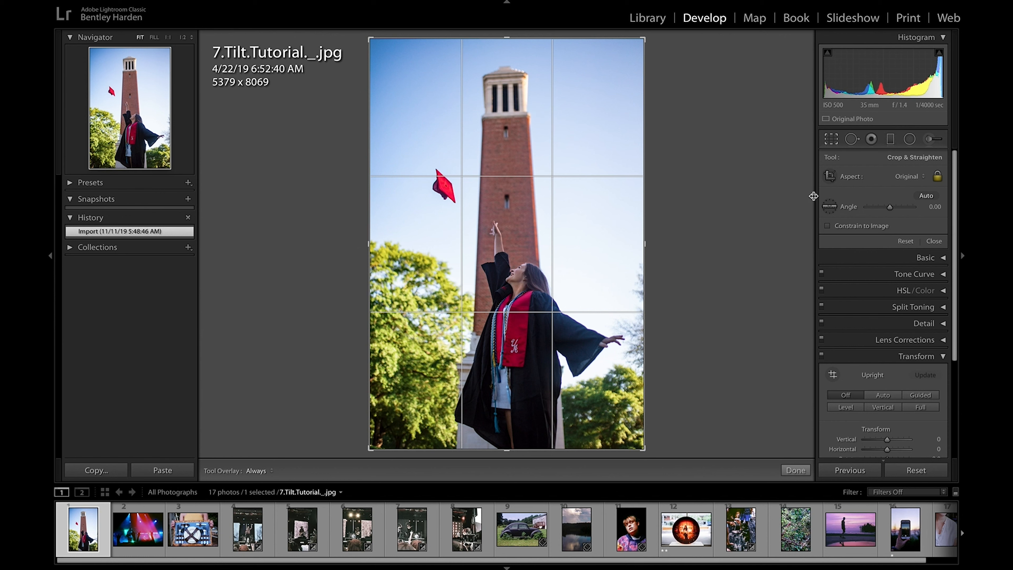
pyautogui.moveTo(891, 208); pyautogui.dragTo(892, 209)
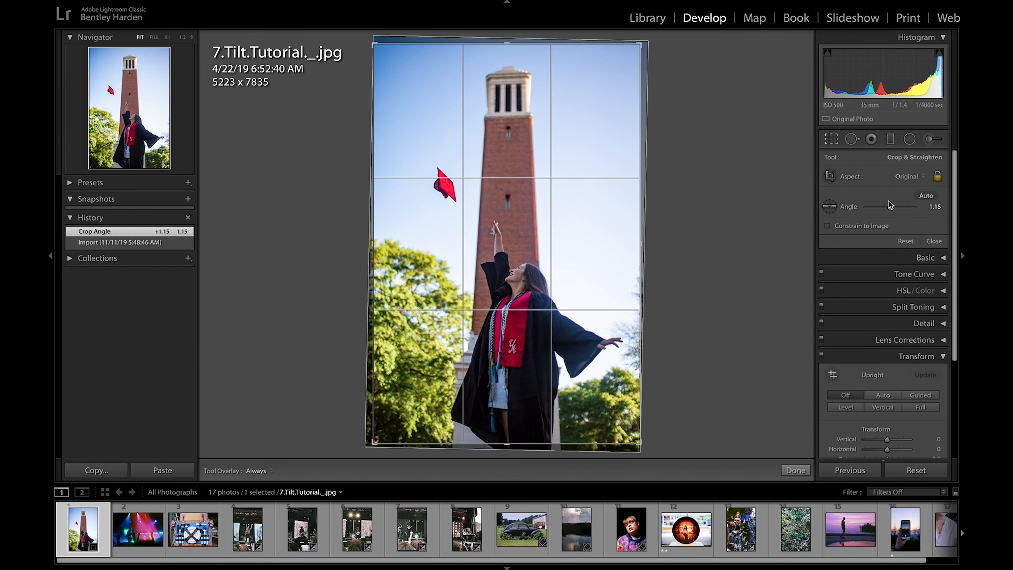
pyautogui.hotkey('ctrl', 'z')
# Step: Set Transform Horizontal to −15 and Rotate to +0.5 on the tower photo, and crop away the blank edges
pyautogui.scroll(-5, 884, 319)
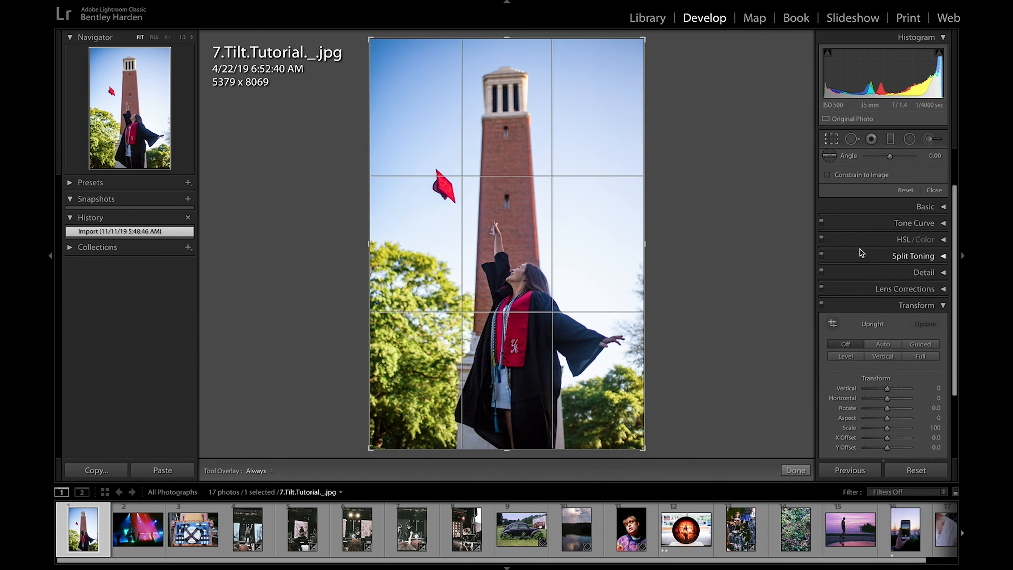
pyautogui.moveTo(885, 336); pyautogui.dragTo(888, 350)
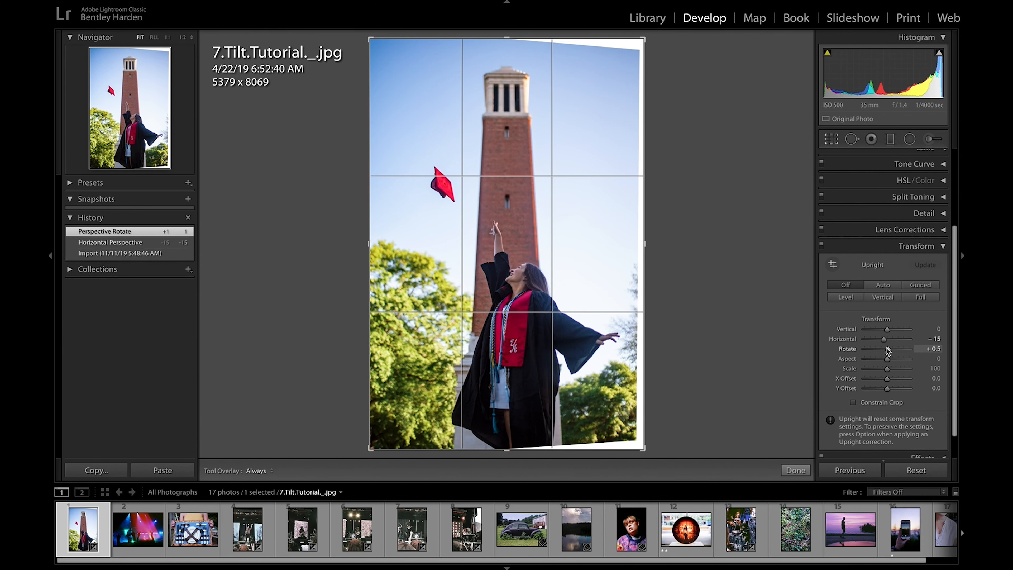
pyautogui.moveTo(646, 40); pyautogui.dragTo(638, 46)
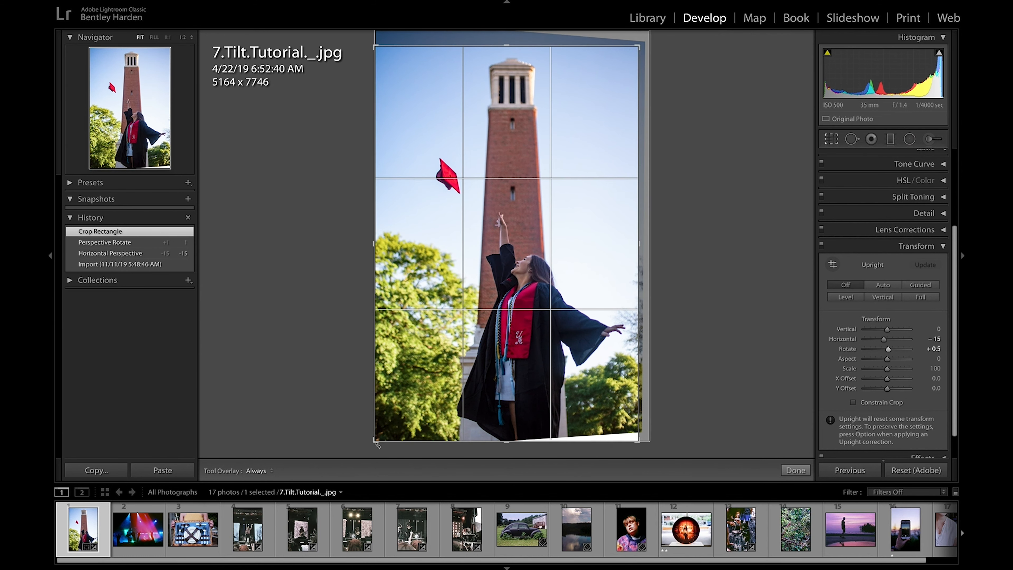
pyautogui.moveTo(374, 442); pyautogui.dragTo(379, 438)
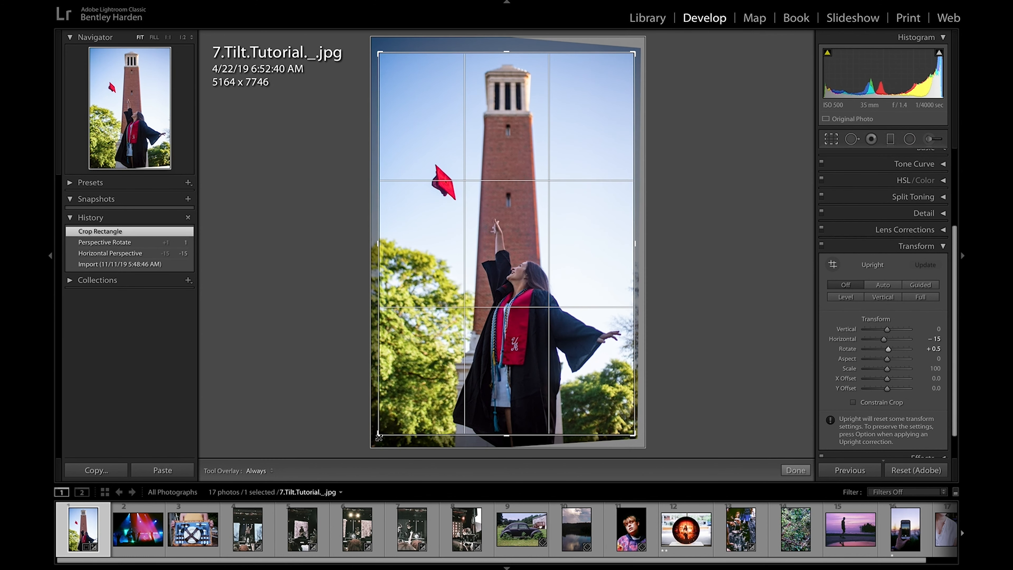
pyautogui.press('Return')
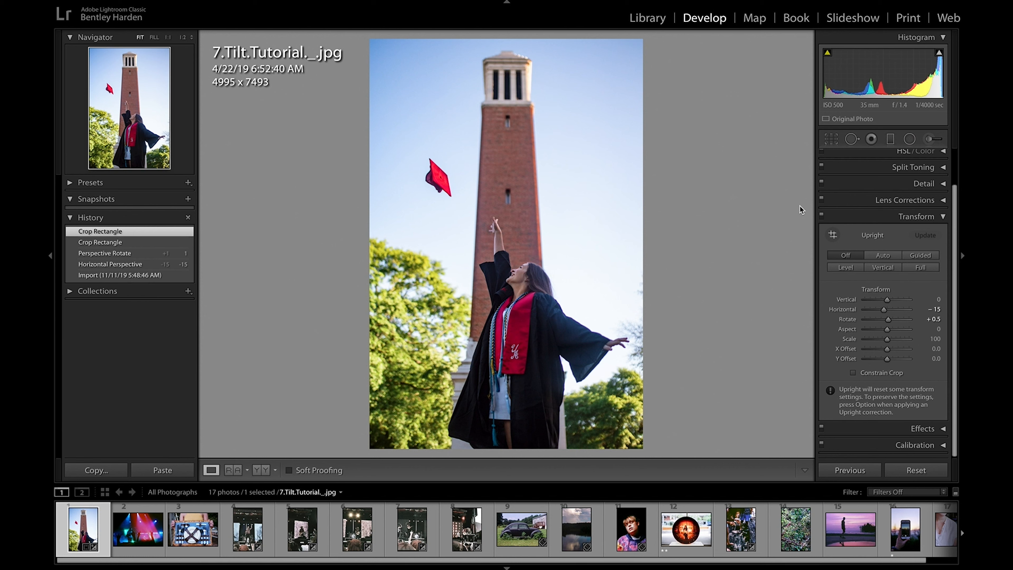
# Step: Open the photo 6.Develop.Tutorial.-1.jpg and show the Effects settings in place of Transform
pyautogui.scroll(-1, 709, 531)
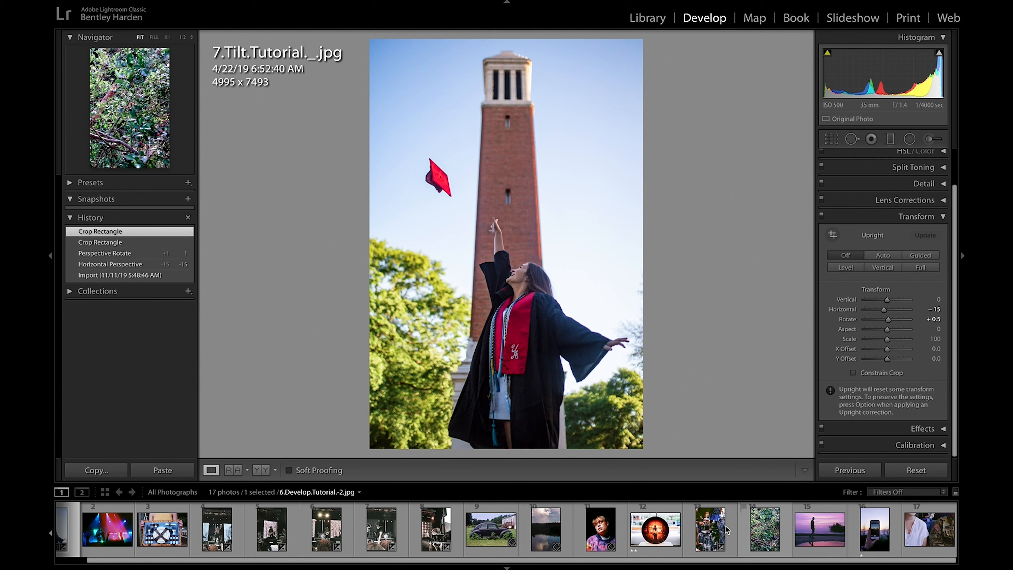
pyautogui.click(709, 531)
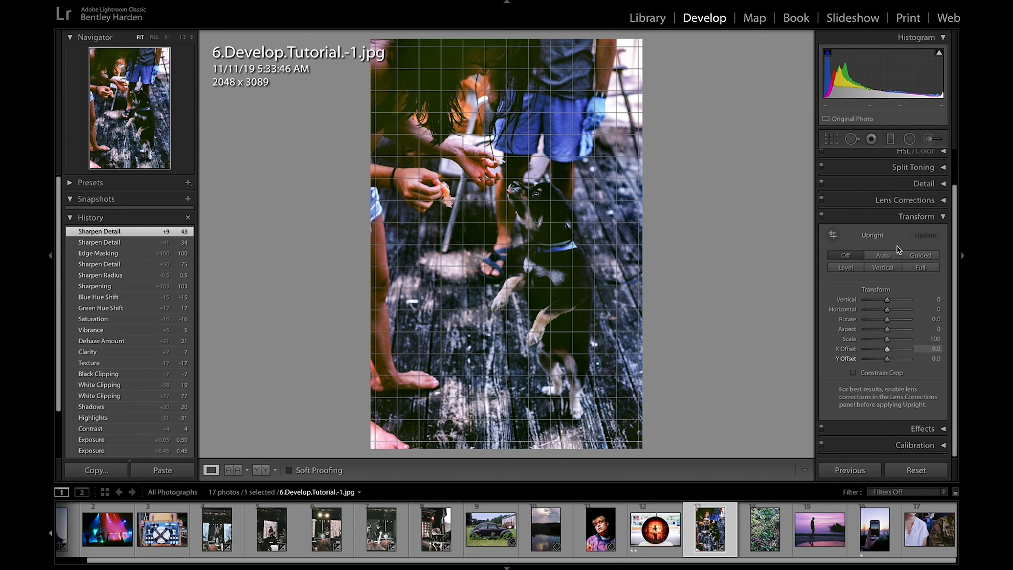
pyautogui.click(942, 217)
pyautogui.click(944, 274)
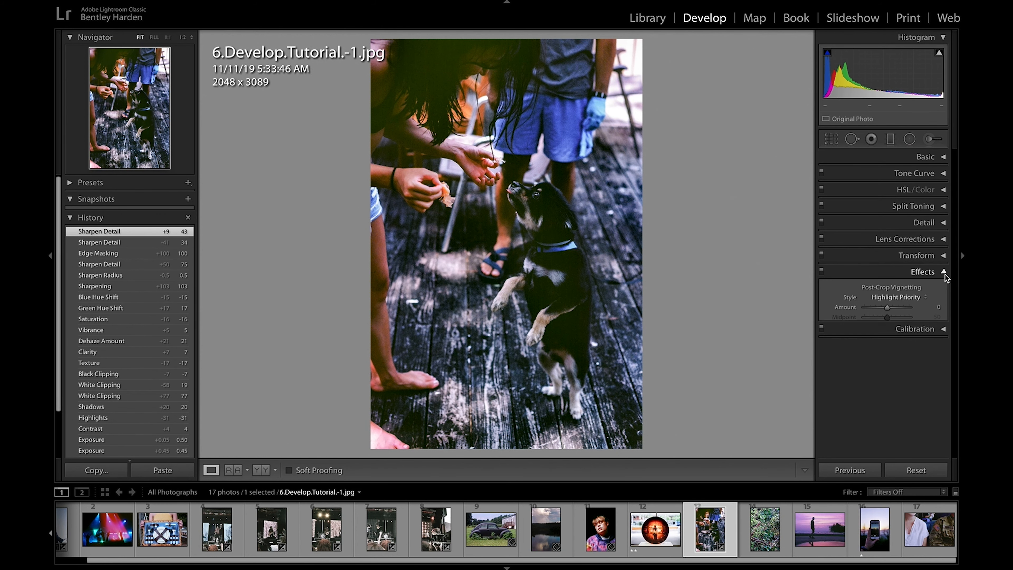
# Step: Try a Grain amount of 79 and a Grain size of 0 on the dog photo, undoing both changes
pyautogui.moveTo(864, 373); pyautogui.dragTo(855, 395)
pyautogui.hotkey('ctrl', 'z')
pyautogui.hotkey('ctrl', 'z')
pyautogui.hotkey('ctrl', 'z')
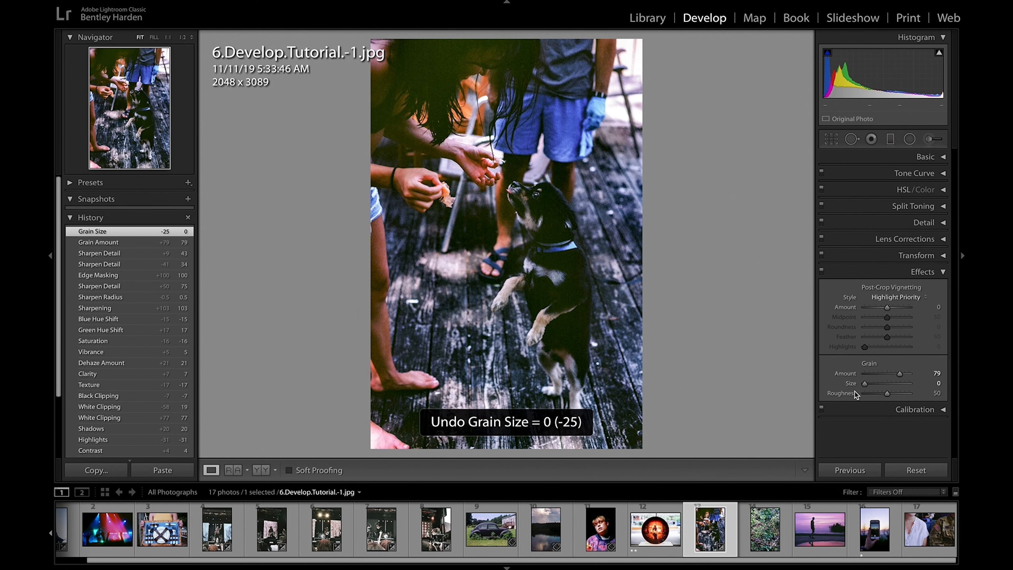
# Step: Calibrate Shadows Tint to −18, Red Hue to −12, Green and Blue Hue to +1, and set Temp +11, Vibrance +6 and Saturation −6
pyautogui.click(942, 273)
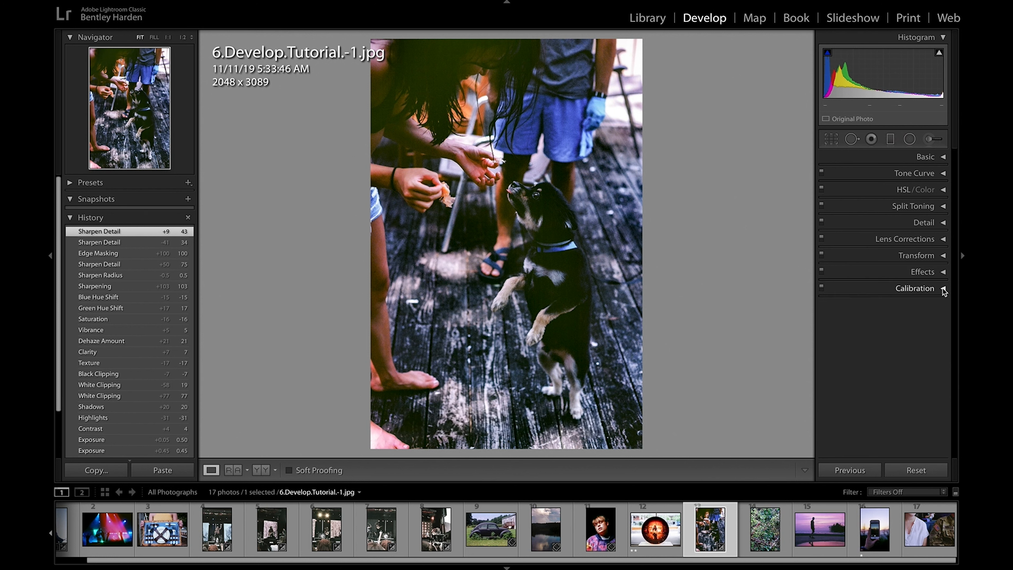
pyautogui.click(943, 289)
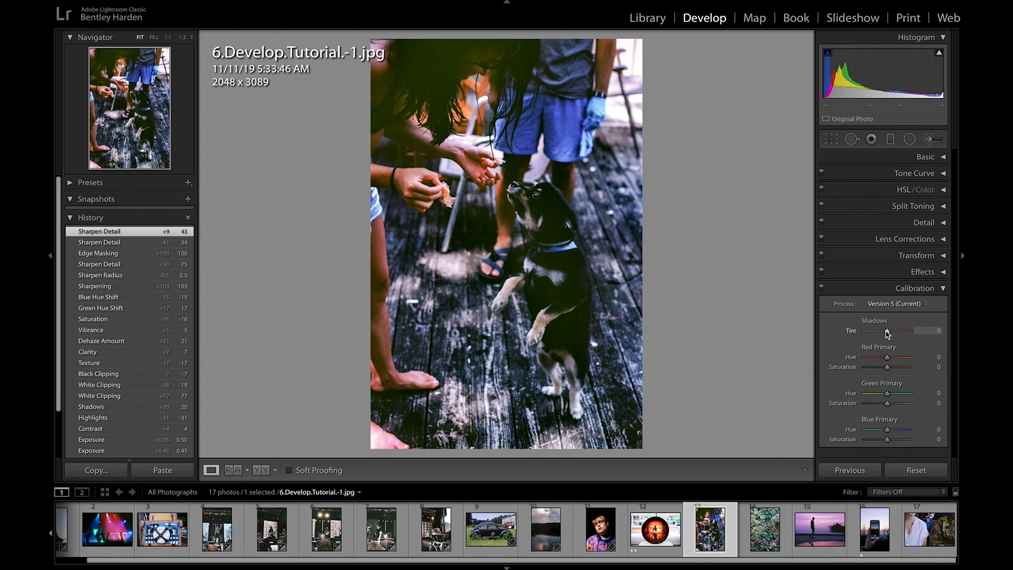
pyautogui.moveTo(886, 333)
pyautogui.mouseDown()
pyautogui.moveTo(867, 334)
pyautogui.moveTo(919, 335)
pyautogui.moveTo(851, 336)
pyautogui.moveTo(894, 335)
pyautogui.mouseUp()
pyautogui.moveTo(888, 358); pyautogui.dragTo(893, 395)
pyautogui.moveTo(887, 429)
pyautogui.mouseDown()
pyautogui.moveTo(900, 430)
pyautogui.moveTo(888, 430)
pyautogui.mouseUp()
pyautogui.moveTo(889, 431); pyautogui.dragTo(886, 430)
pyautogui.moveTo(892, 356); pyautogui.dragTo(883, 331)
pyautogui.moveTo(894, 393); pyautogui.dragTo(886, 395)
pyautogui.moveTo(886, 430); pyautogui.dragTo(885, 430)
pyautogui.click(943, 157)
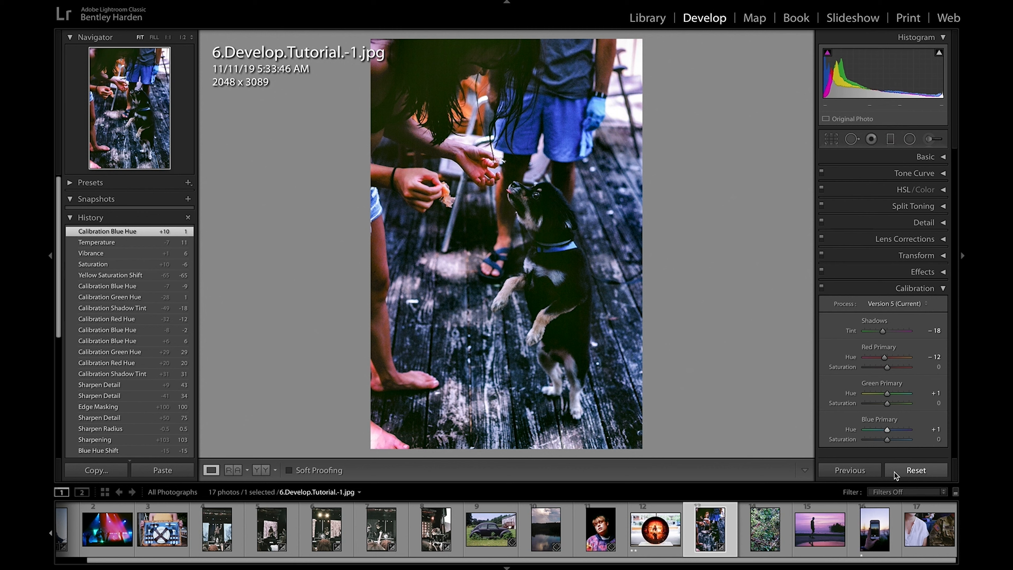
# Step: Copy the dog photo's checked develop settings and paste them onto 6.Develop.Tutorial.-2.jpg
pyautogui.press('super+shift+c')
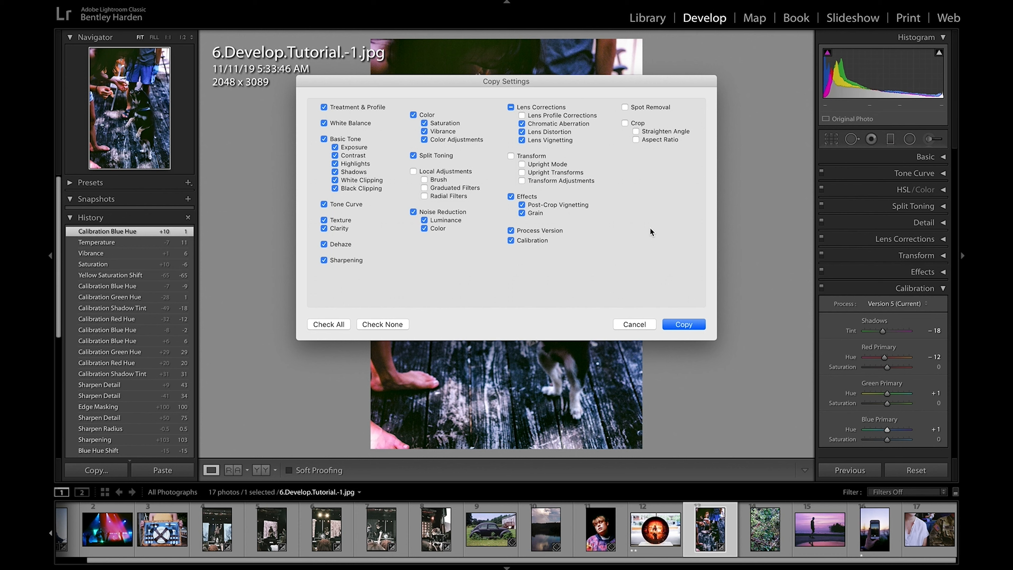
pyautogui.click(683, 325)
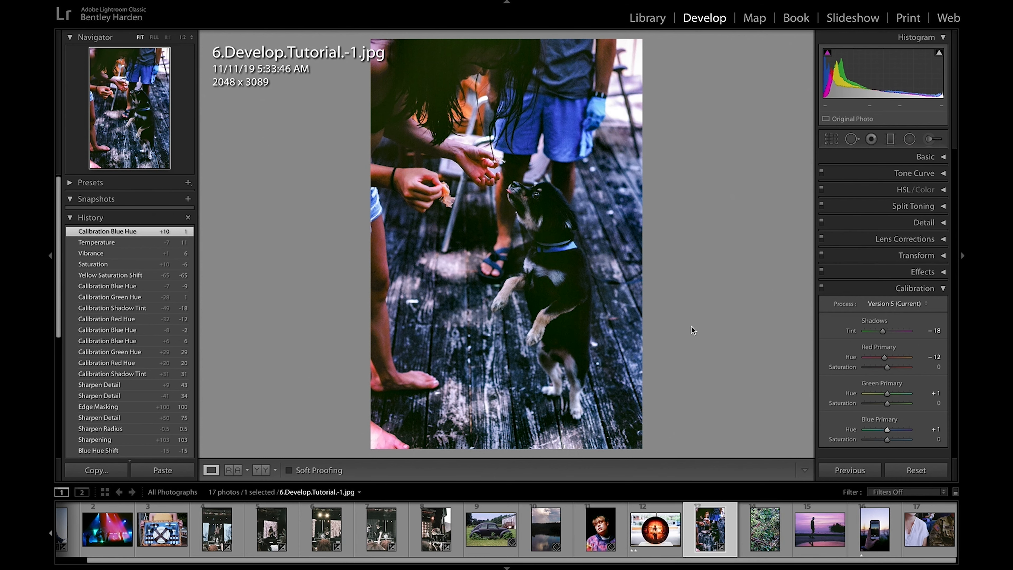
pyautogui.click(759, 532)
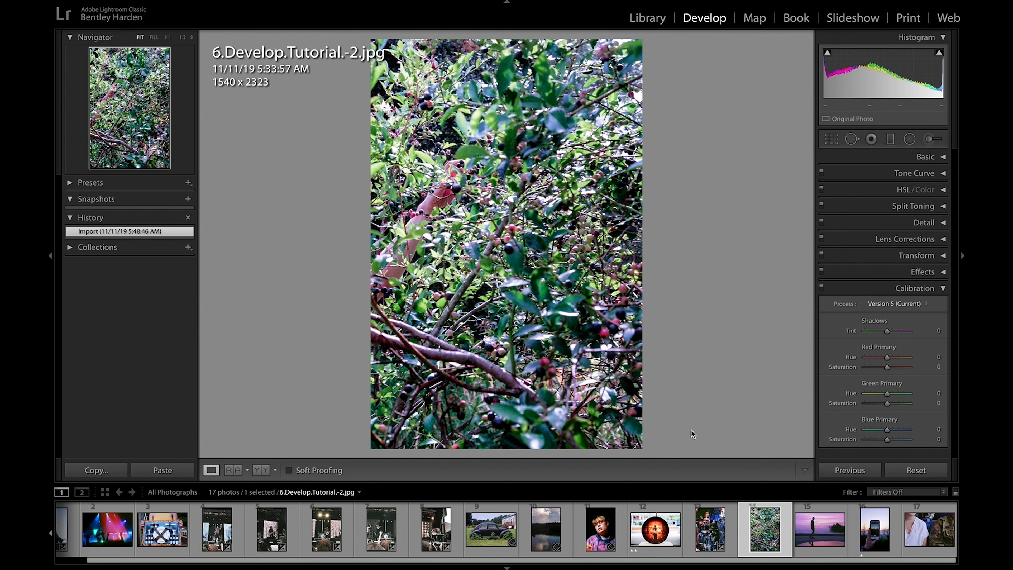
pyautogui.hotkey('ctrl', 'shift', 'v')
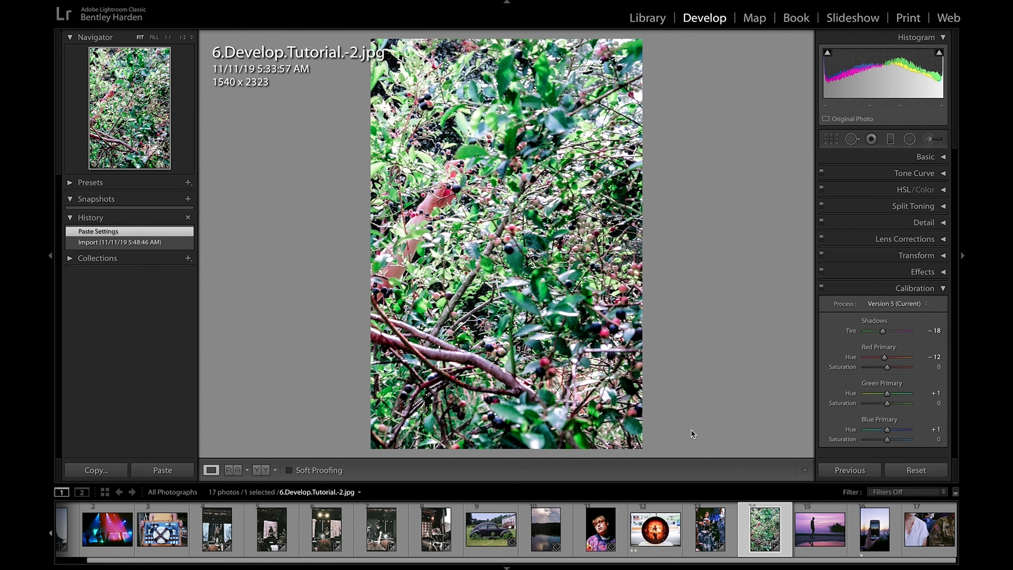
# Step: Set the berry bush photo's Highlights to −66, Shadows to +43 and Blacks to −35, and check its Detail settings
pyautogui.click(943, 162)
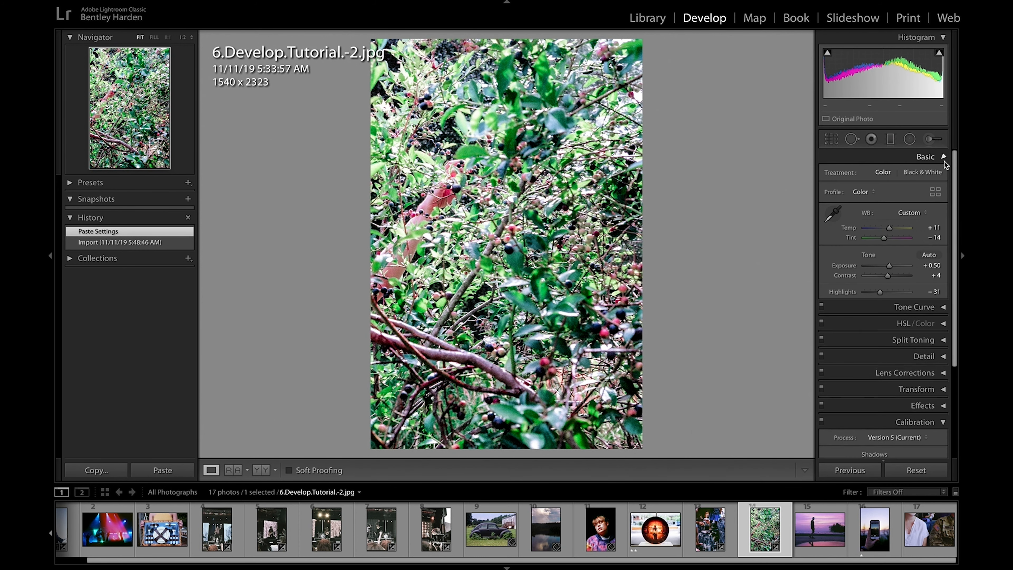
pyautogui.moveTo(880, 294); pyautogui.dragTo(872, 294)
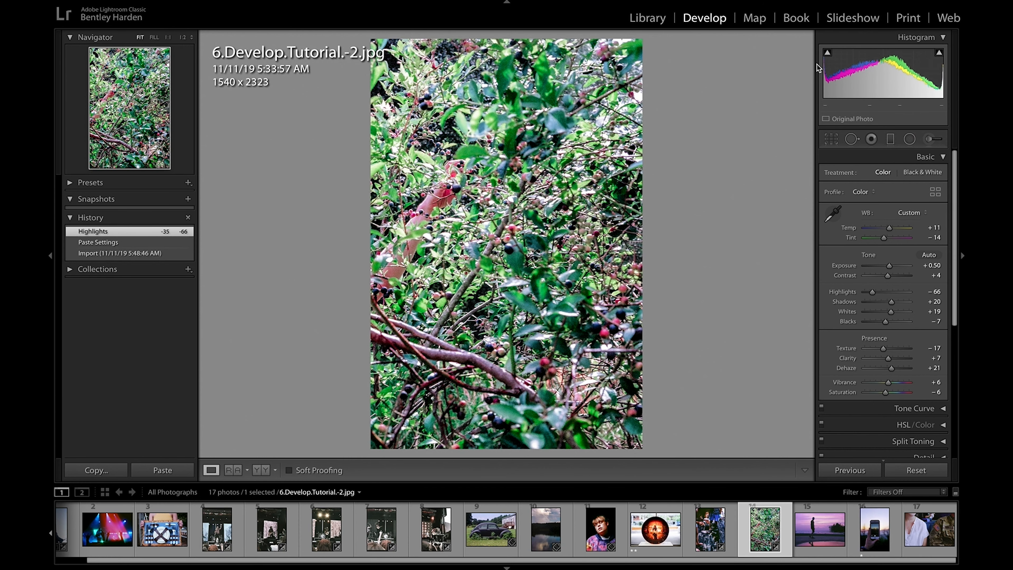
pyautogui.moveTo(891, 305); pyautogui.dragTo(840, 318)
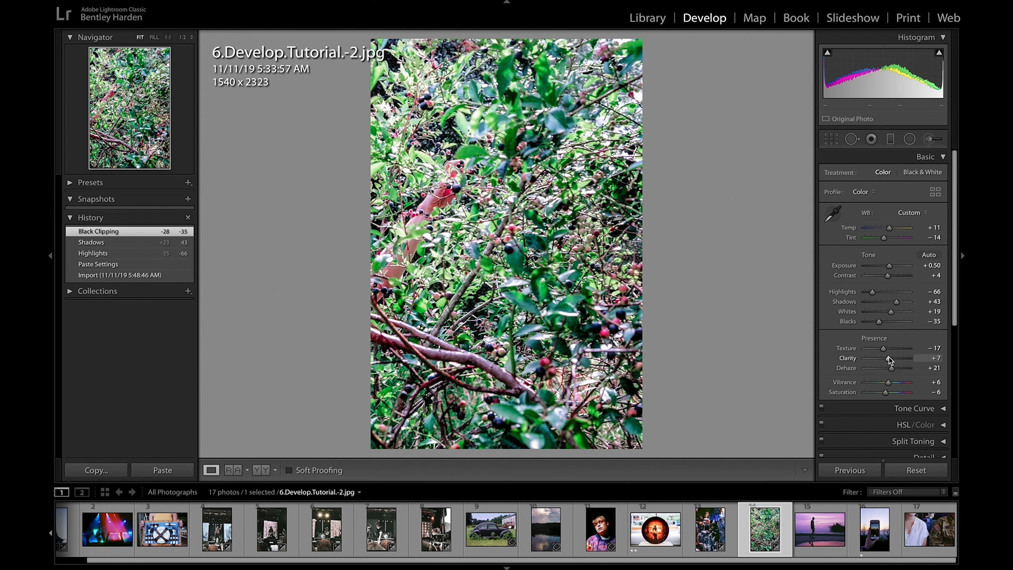
pyautogui.scroll(-3, 892, 383)
pyautogui.click(943, 403)
pyautogui.scroll(-3, 941, 399)
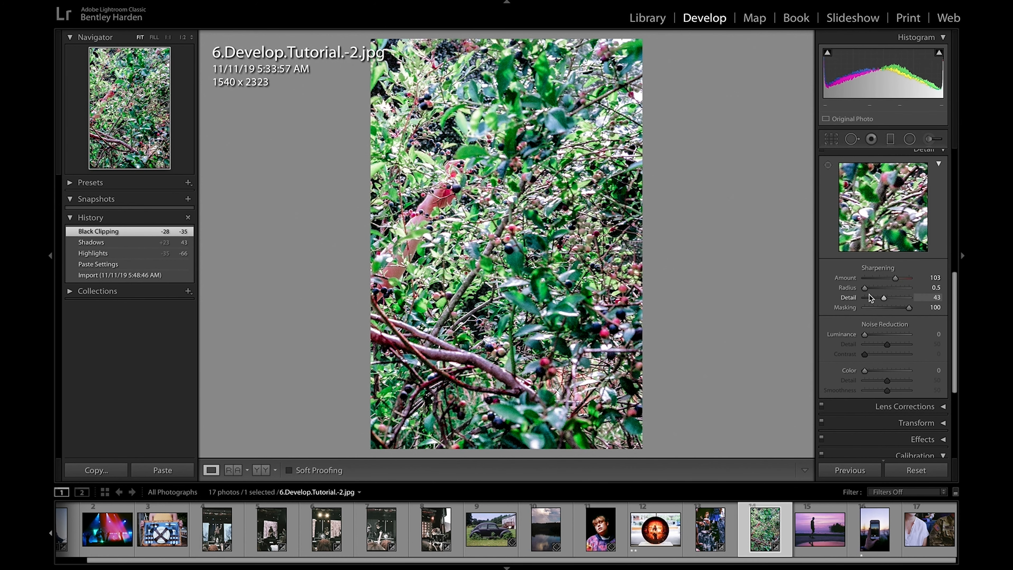
pyautogui.scroll(10, 889, 319)
# Step: Paste the copied settings onto 6.Develop.Tutorial.-3.jpg and set its Blacks to −52 and Dehaze to +34
pyautogui.press('Right')
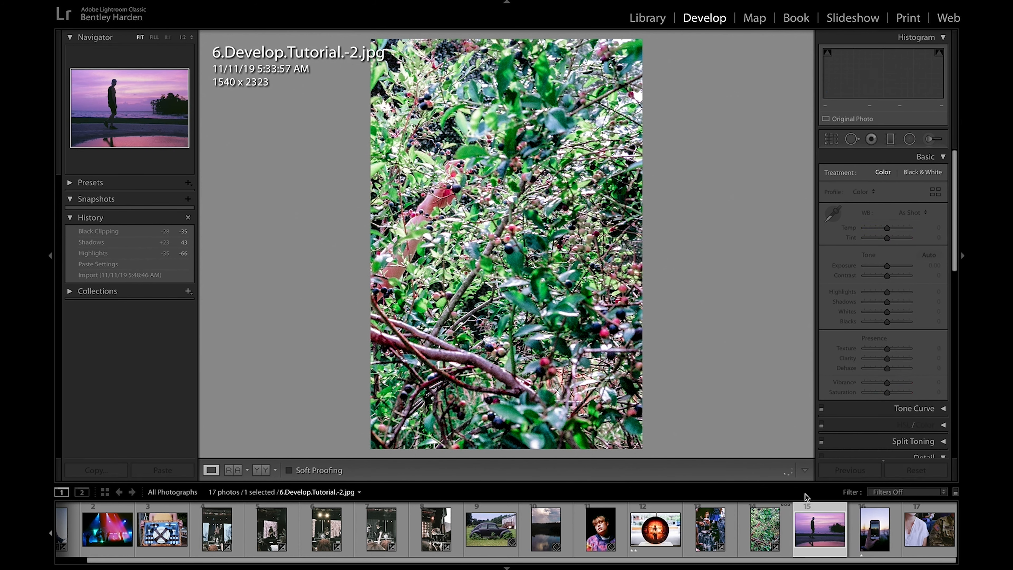
pyautogui.hotkey('ctrl', 'shift', 'v')
pyautogui.moveTo(885, 322); pyautogui.dragTo(875, 321)
pyautogui.moveTo(893, 368); pyautogui.dragTo(895, 368)
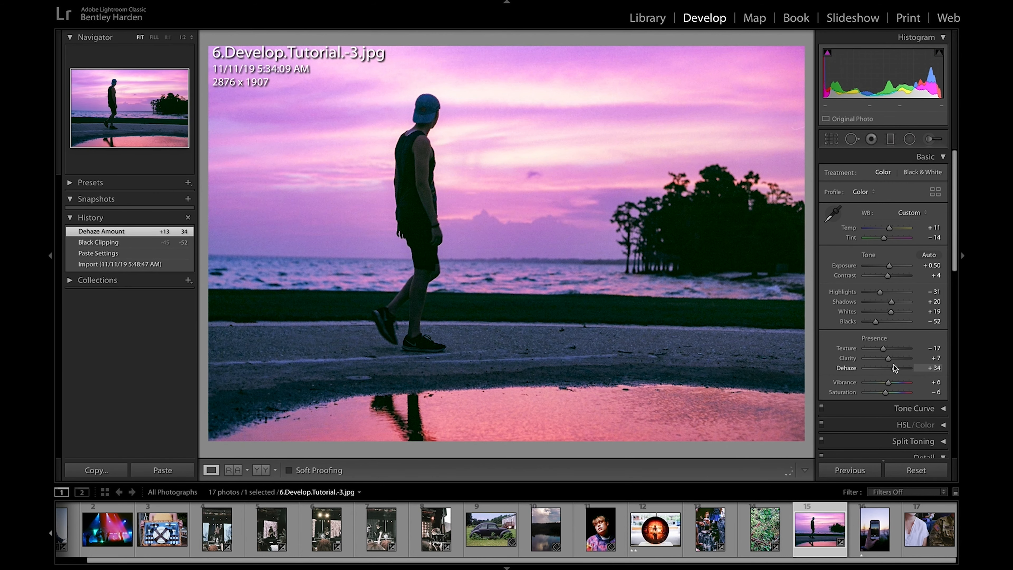
# Step: Straighten the sunset photo with a crop angle of about −0.82
pyautogui.click(832, 139)
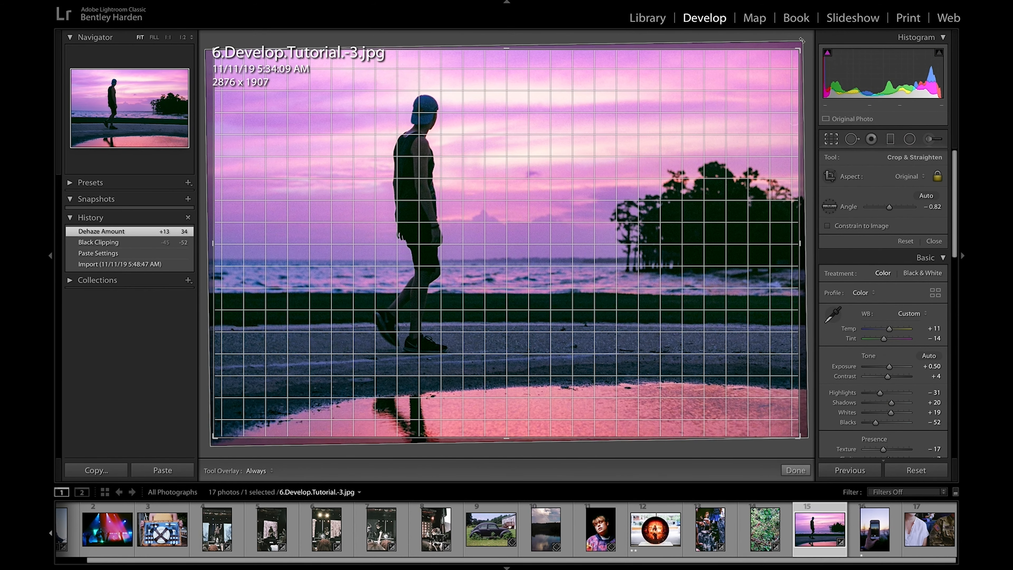
pyautogui.press('r')
# Step: Paste the copied settings onto 6.Develop.Tutorial.-4.jpg and 6.Develop.Tutorial.-5.jpg, and set the latter's Tint to −6
pyautogui.press('Right')
pyautogui.hotkey('ctrl', 'shift', 'v')
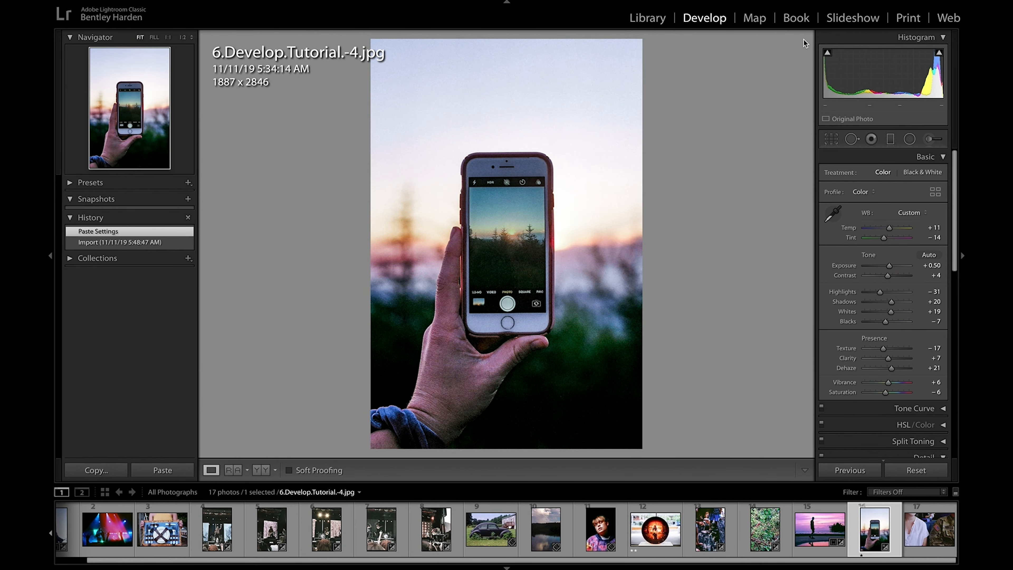
pyautogui.press('Right')
pyautogui.hotkey('ctrl', 'shift', 'v')
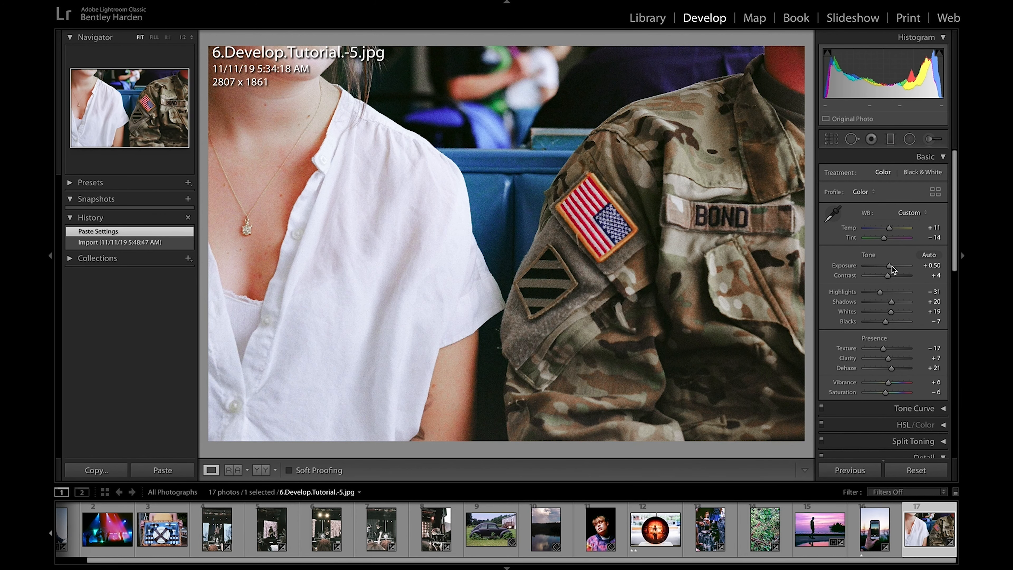
pyautogui.moveTo(884, 238); pyautogui.dragTo(886, 238)
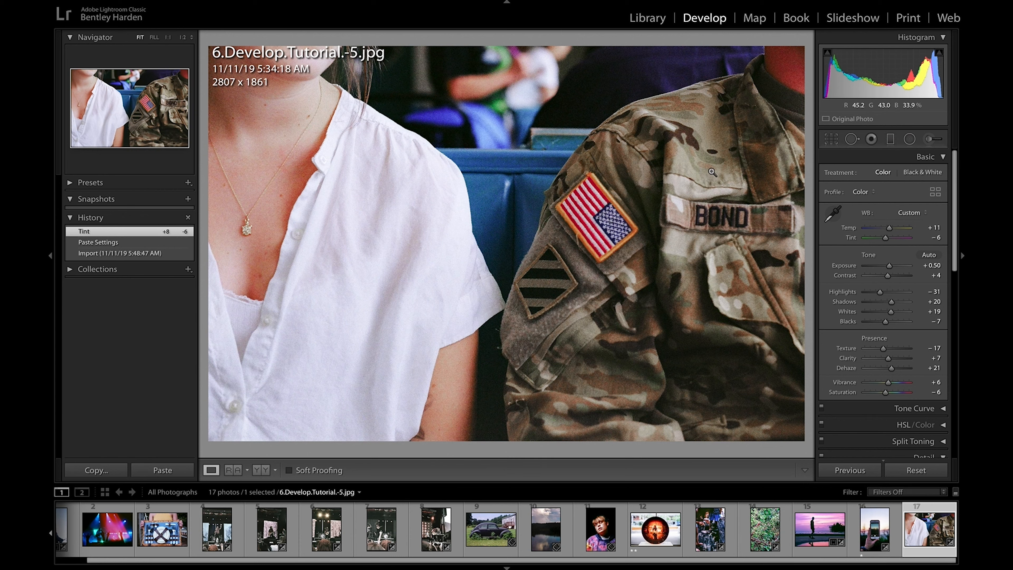
# Step: From the Library, open 6.Develop.Tutorial.-4.jpg in Adobe Photoshop CC 2019 as a copy with Lightroom adjustments
pyautogui.click(651, 19)
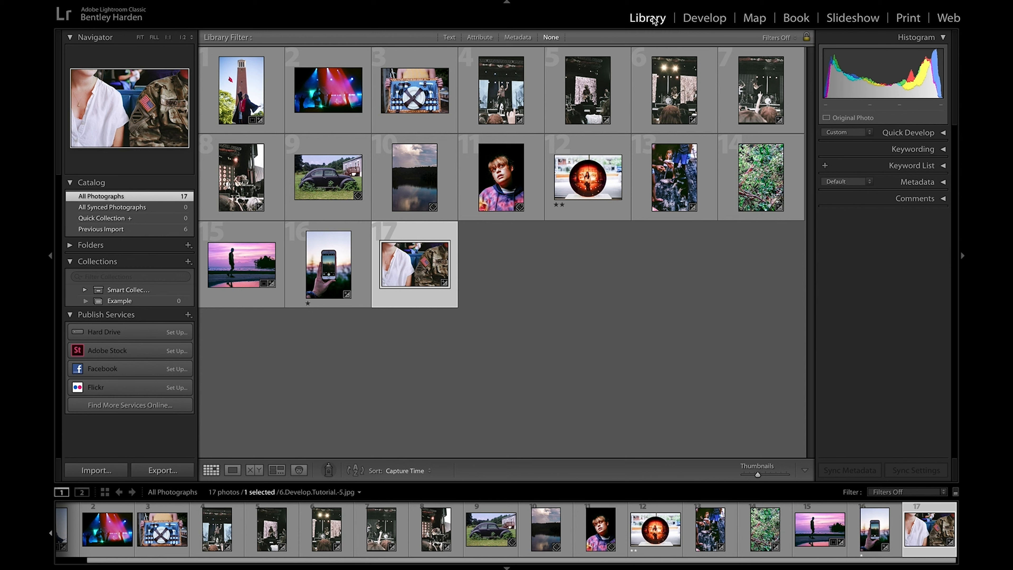
pyautogui.click(338, 279)
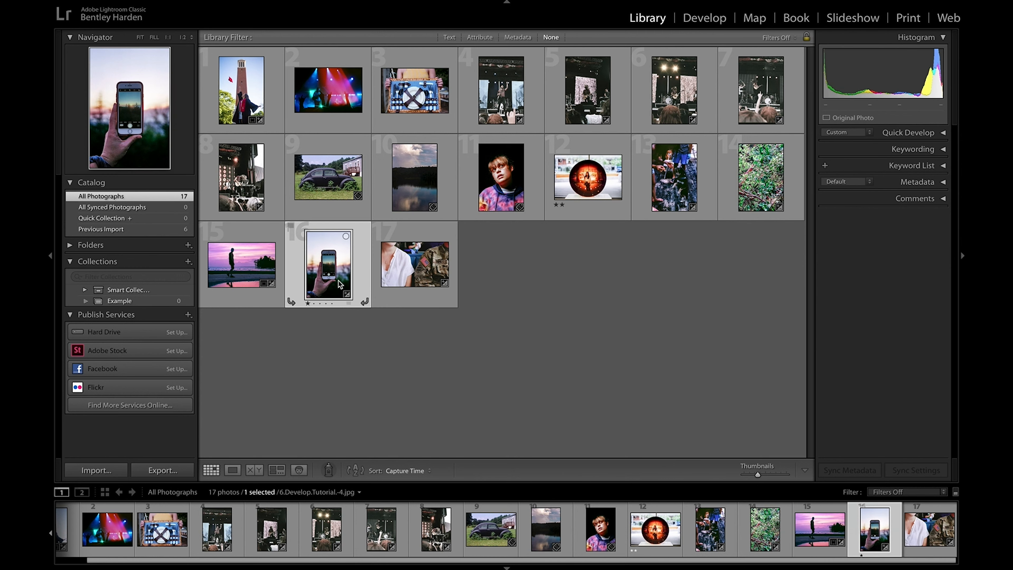
pyautogui.click(245, 3)
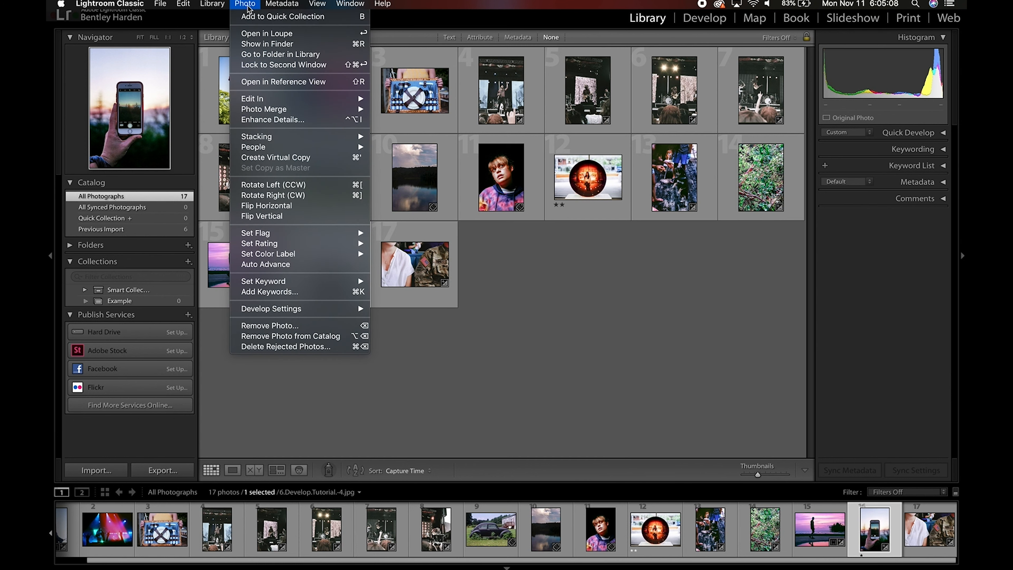
pyautogui.moveTo(265, 101)
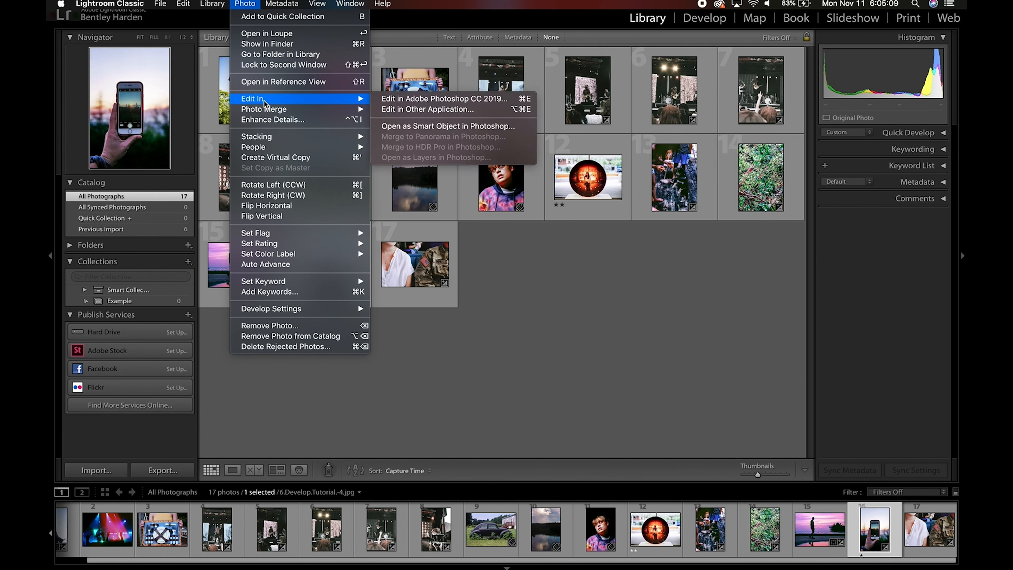
pyautogui.click(385, 100)
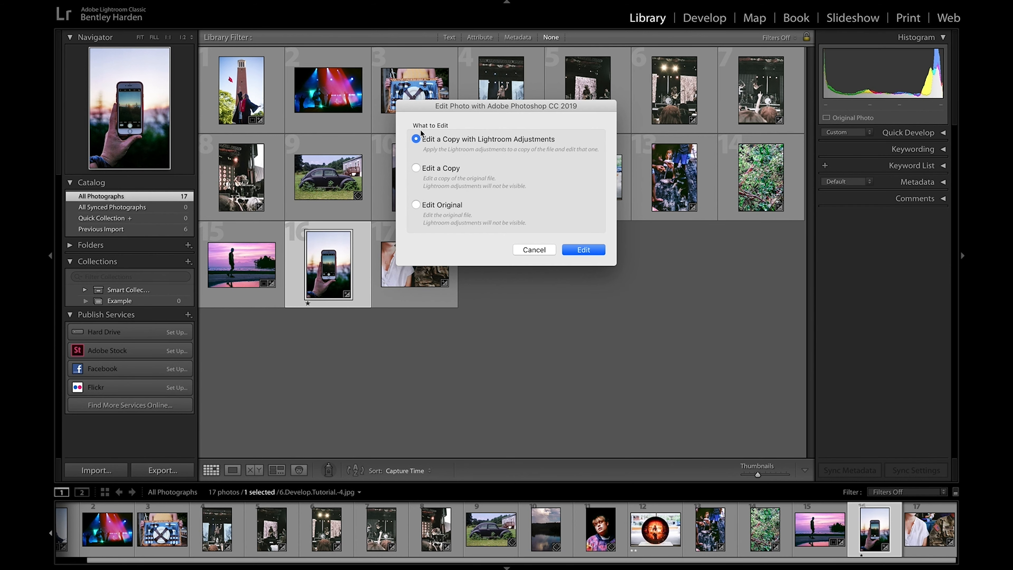
pyautogui.click(562, 251)
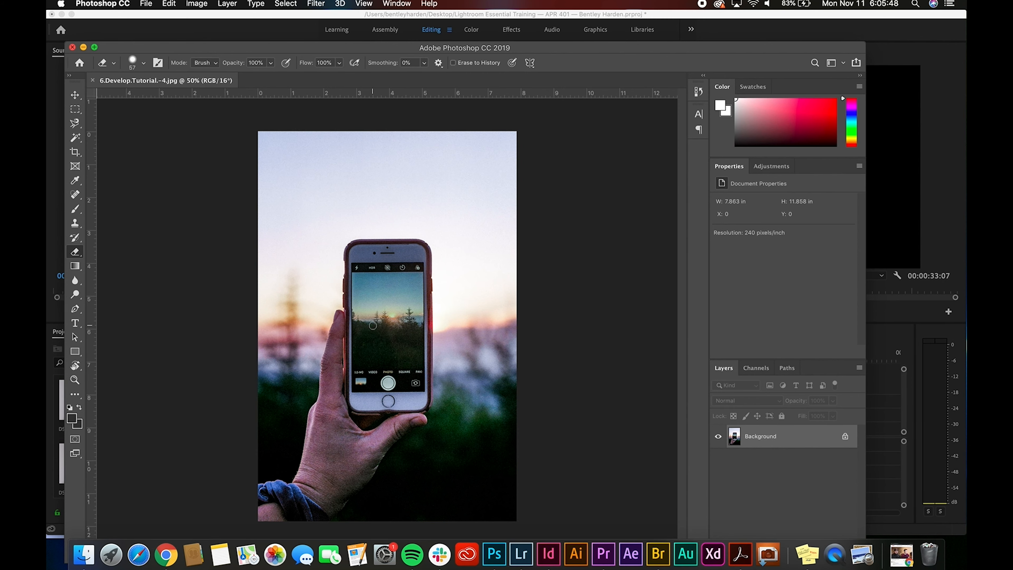
# Step: Switch back to Lightroom Classic, select all photos in the Library and open the export settings for them
pyautogui.click(522, 556)
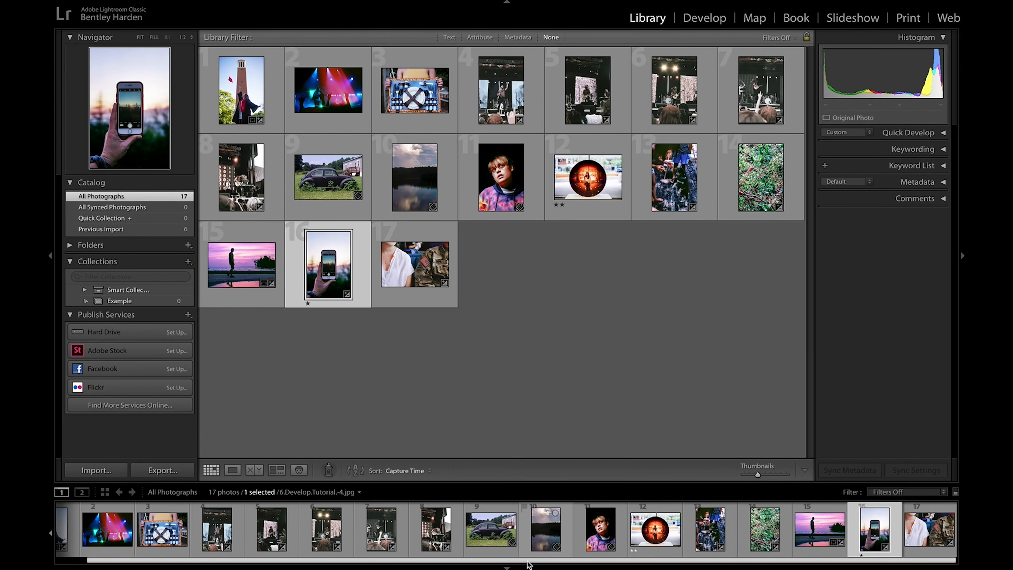
pyautogui.press('super+a')
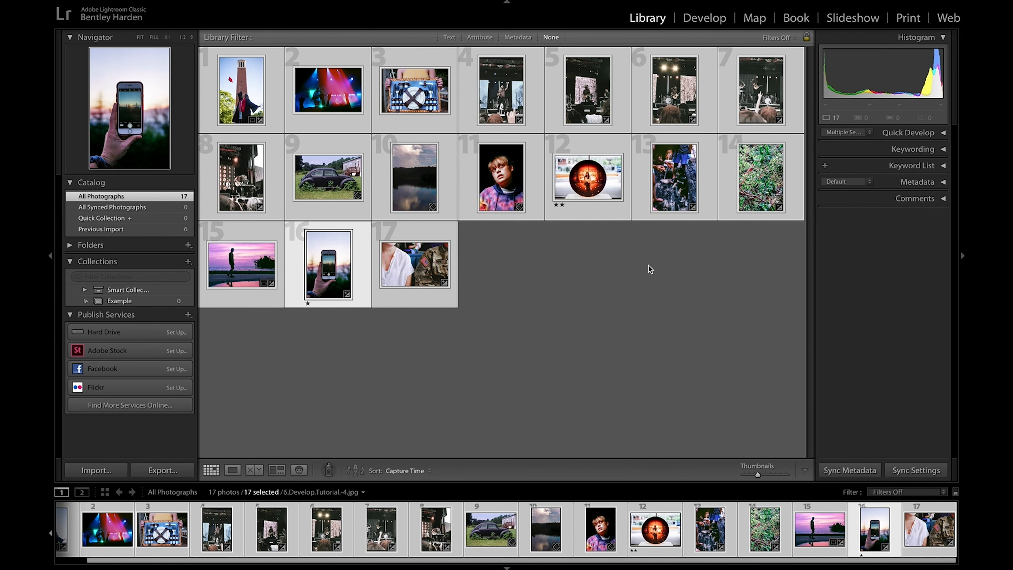
pyautogui.press('super+shift+e')
pyautogui.moveTo(407, 90); pyautogui.dragTo(525, 97)
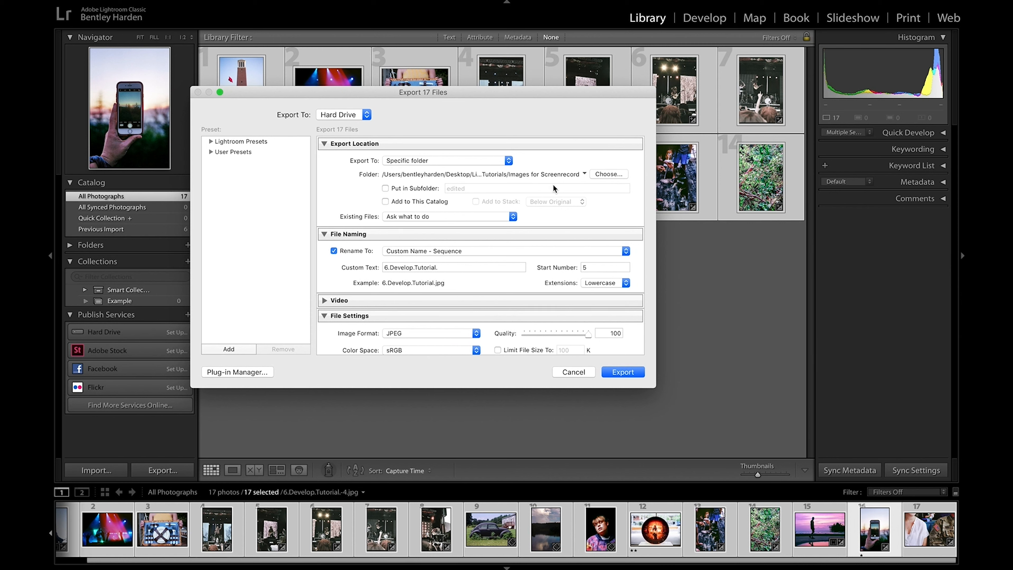
# Step: Create a new folder named Edited inside the Desktop's Lightroom Tutorial folder and choose it as the export destination
pyautogui.click(602, 174)
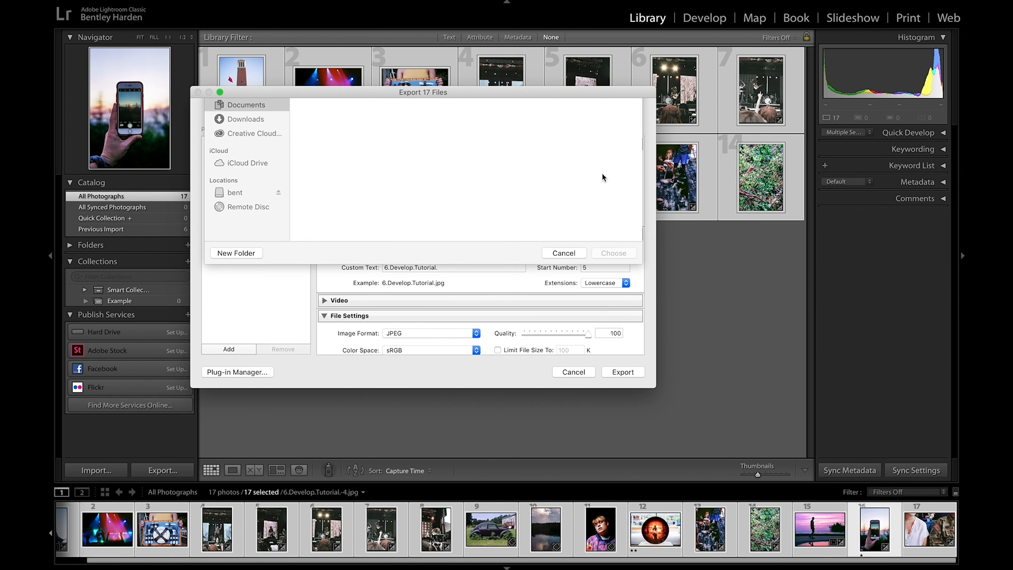
pyautogui.click(247, 172)
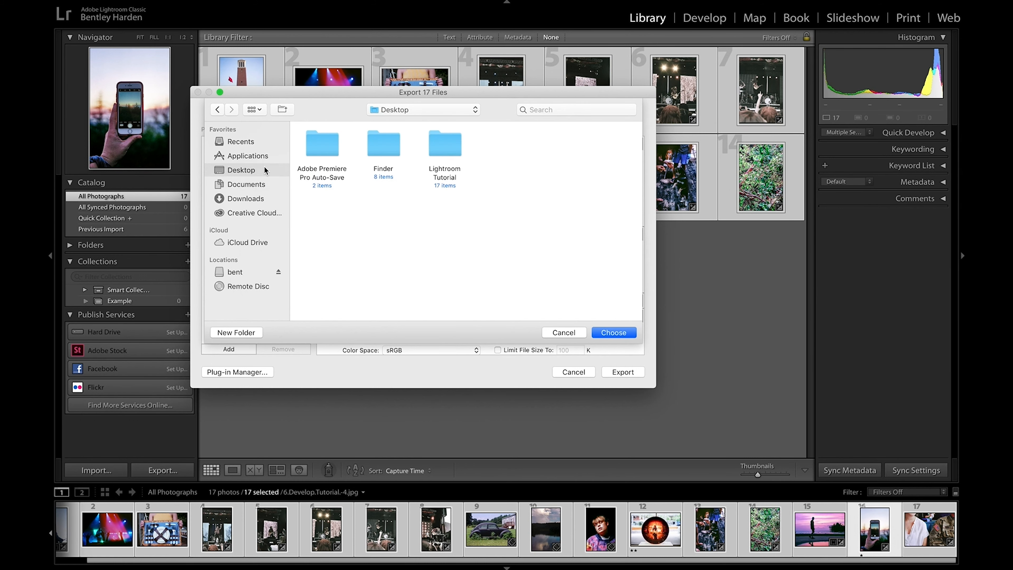
pyautogui.click(452, 144)
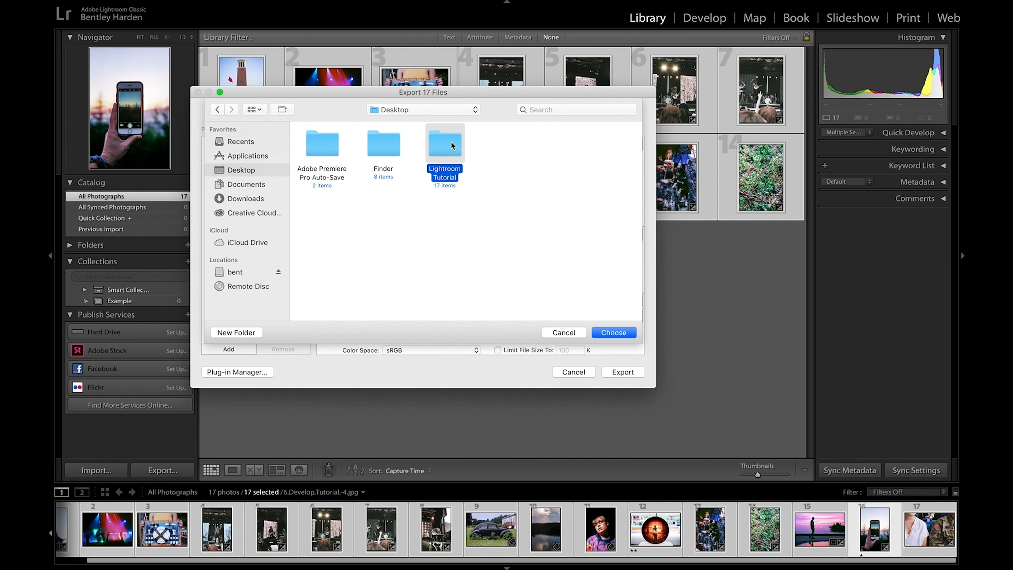
pyautogui.doubleClick(452, 144)
pyautogui.scroll(-3, 449, 190)
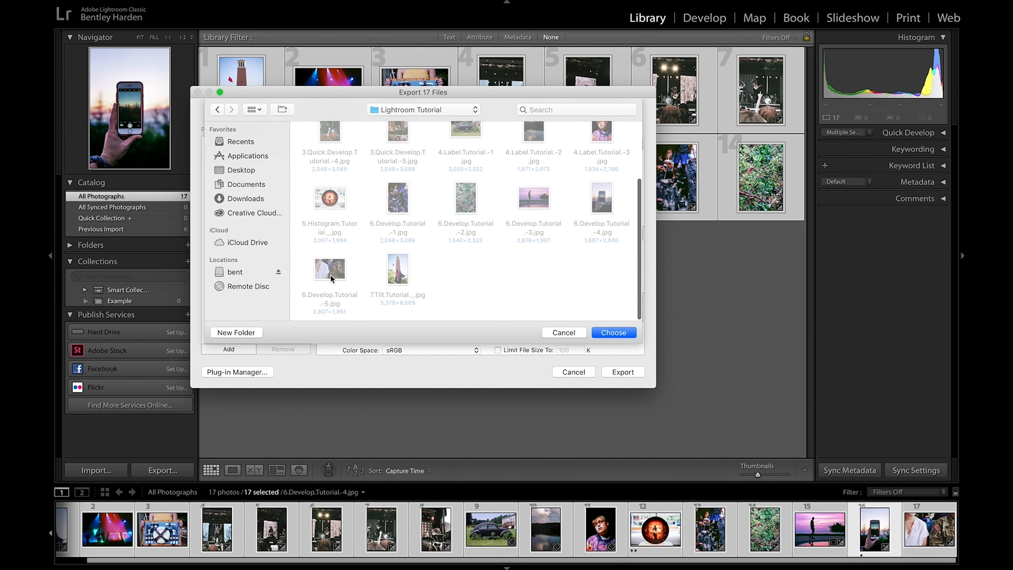
pyautogui.click(236, 332)
pyautogui.write('Edited')
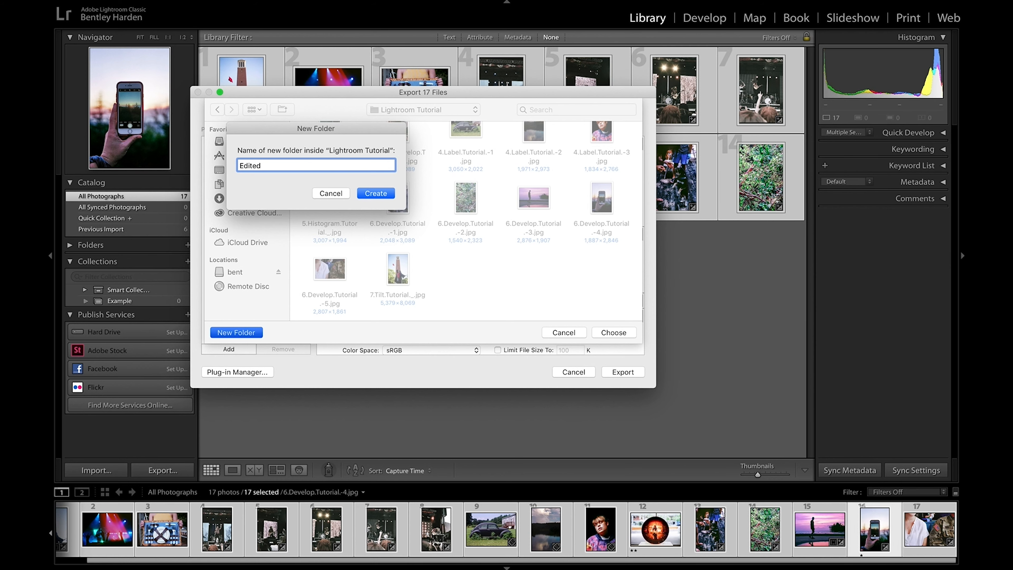
pyautogui.press('Return')
pyautogui.click(608, 335)
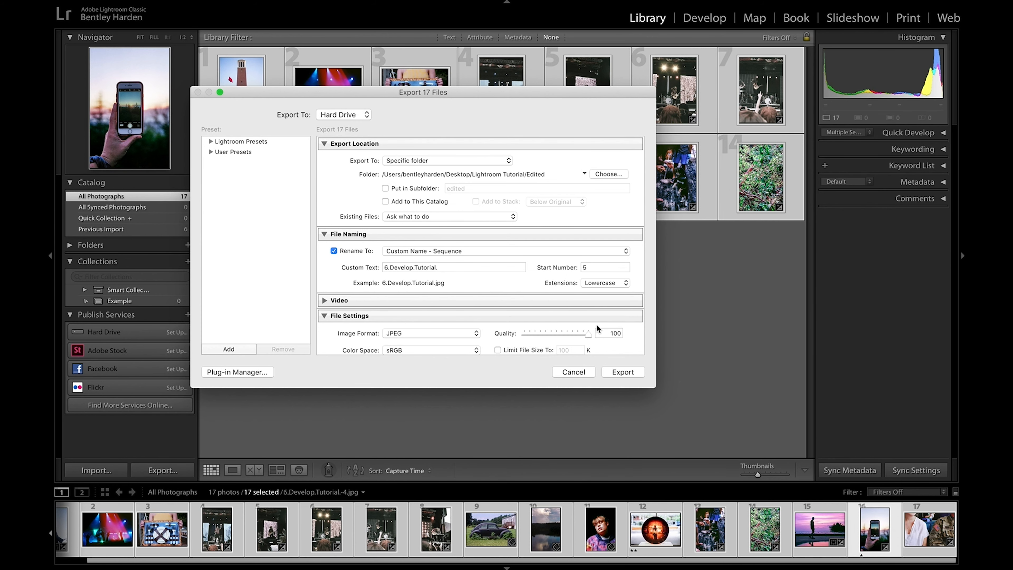
# Step: Set the exported files' custom name text to Final and the sequence start number to 1
pyautogui.click(450, 267)
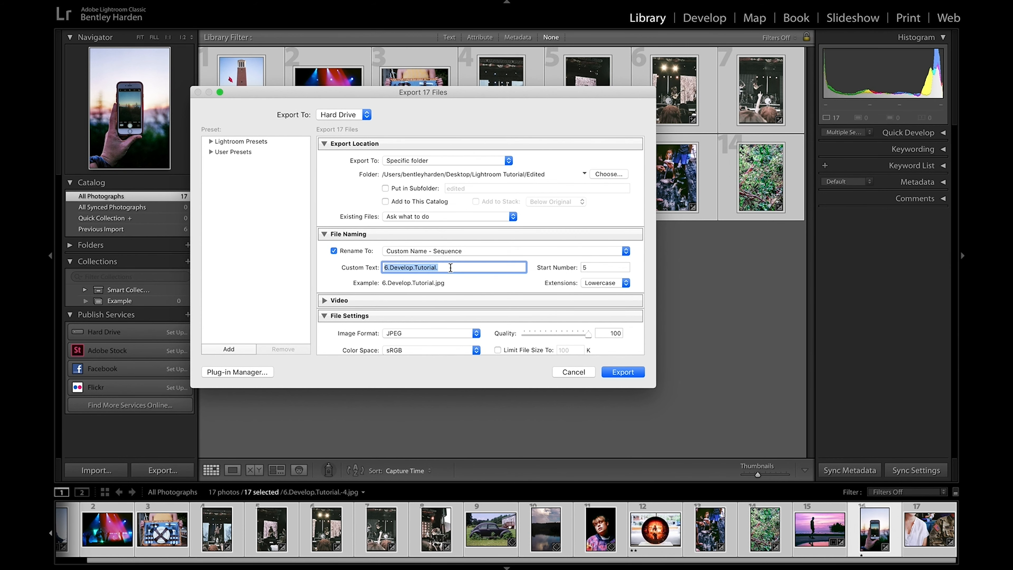
pyautogui.write('Final')
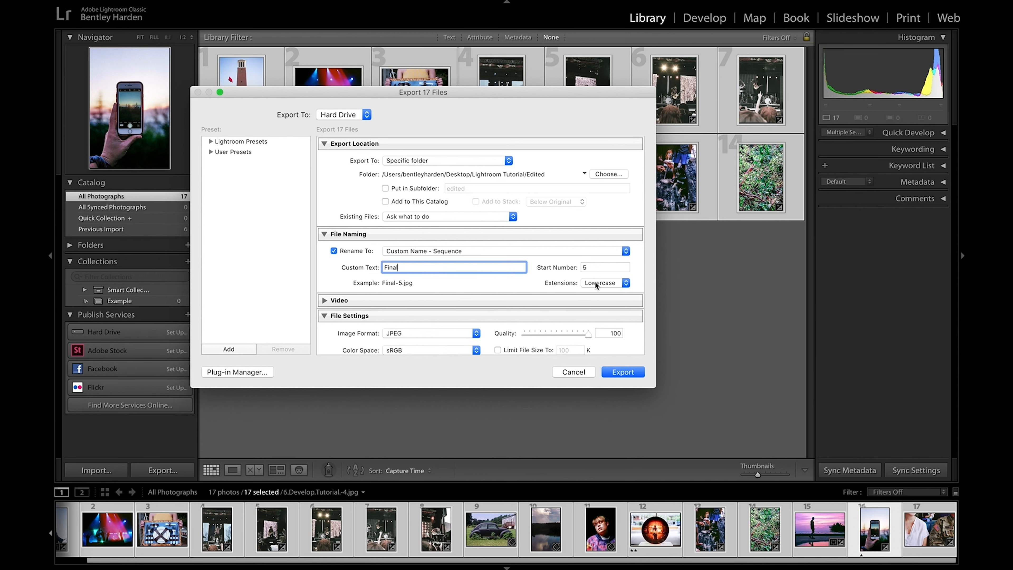
pyautogui.doubleClick(596, 267)
pyautogui.write('1')
pyautogui.click(557, 292)
# Step: Review the image format options and remaining export settings, keep JPEG as the format, and export the selected photos
pyautogui.scroll(-5, 491, 269)
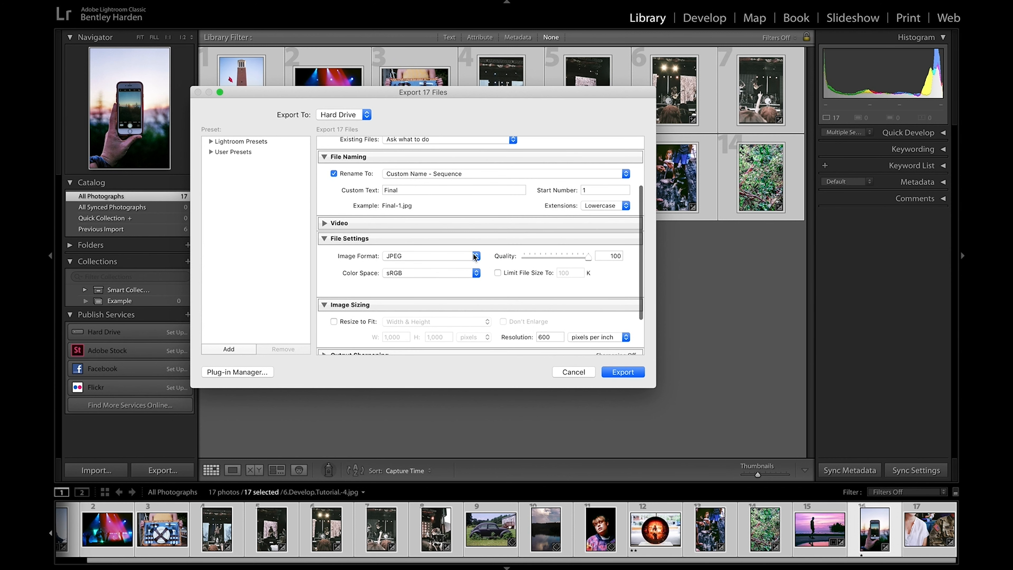
pyautogui.click(456, 258)
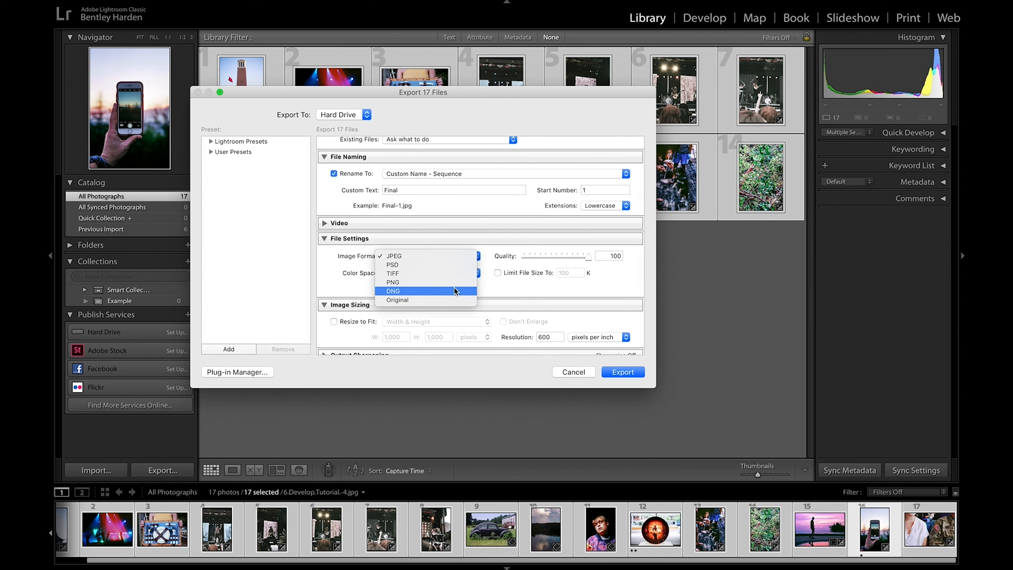
pyautogui.click(509, 288)
pyautogui.scroll(-4, 508, 288)
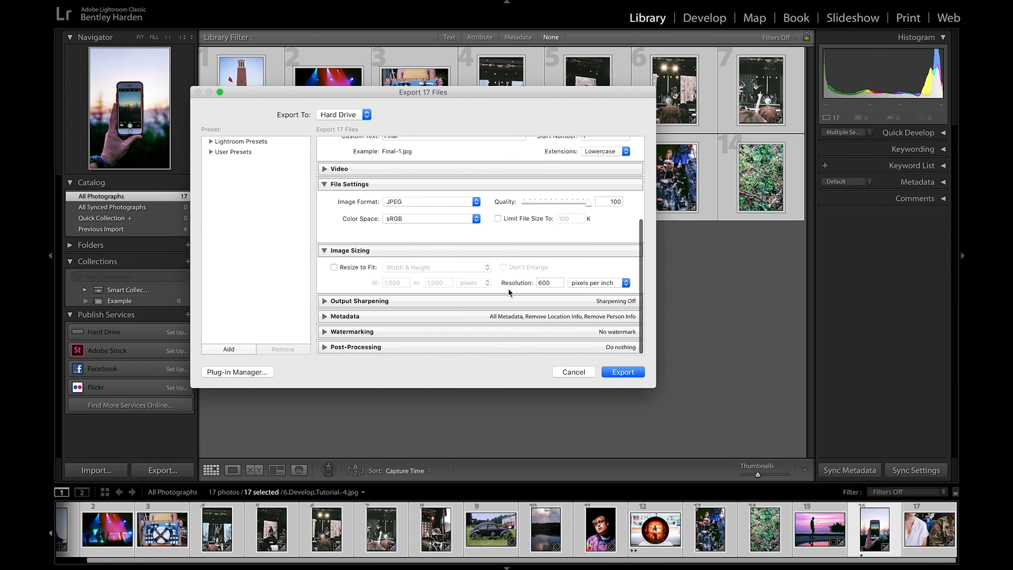
pyautogui.scroll(9, 508, 290)
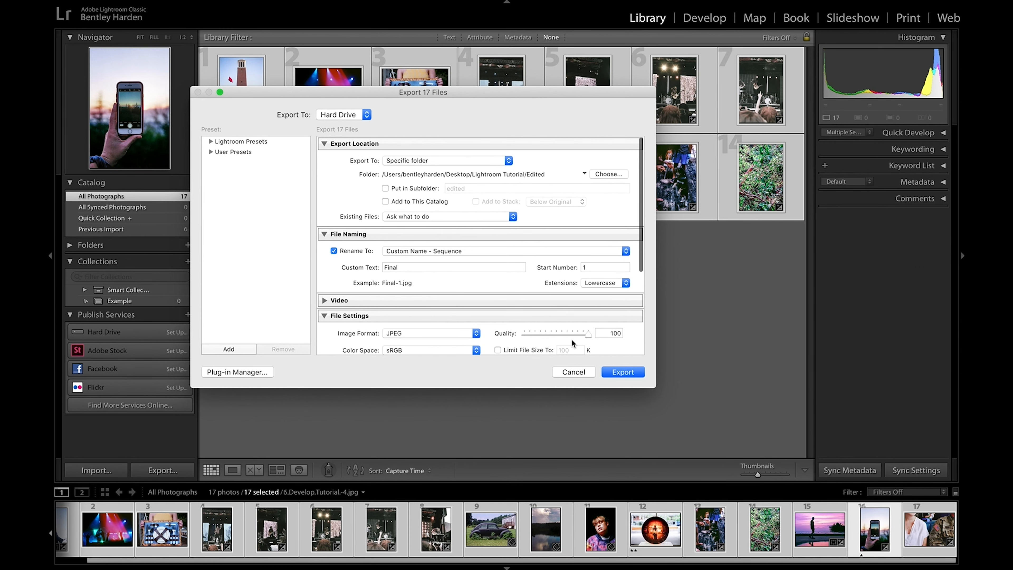
pyautogui.click(618, 373)
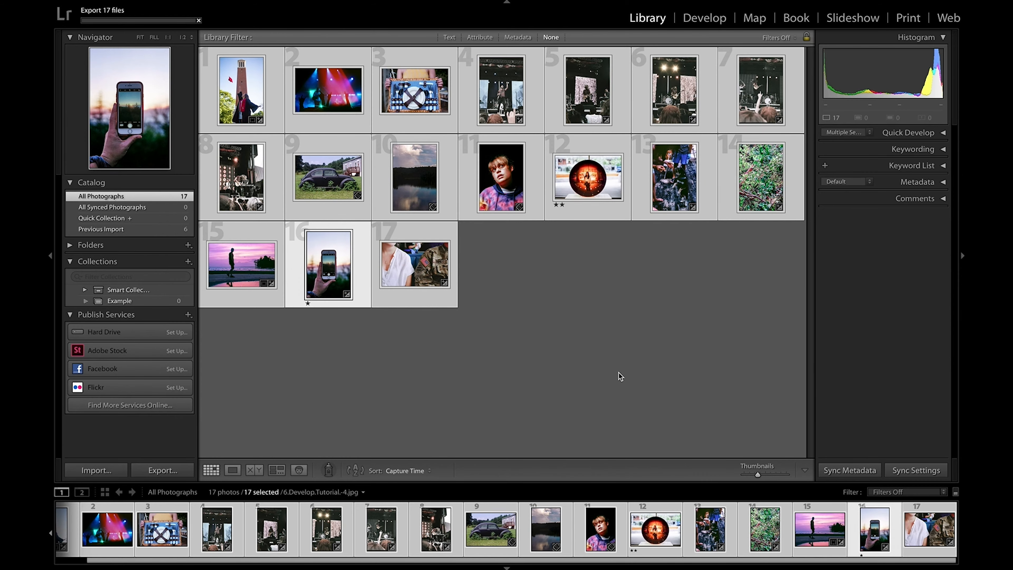